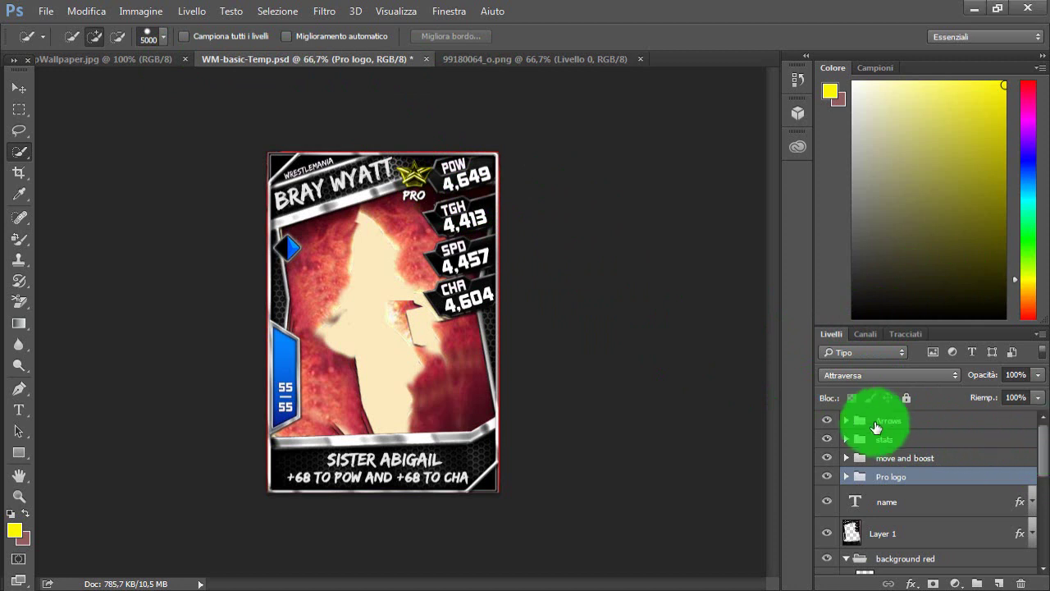
- Select the diamond arrow on the card's diamond layer using Quick Selection with a 28 px brush
click(848, 421)
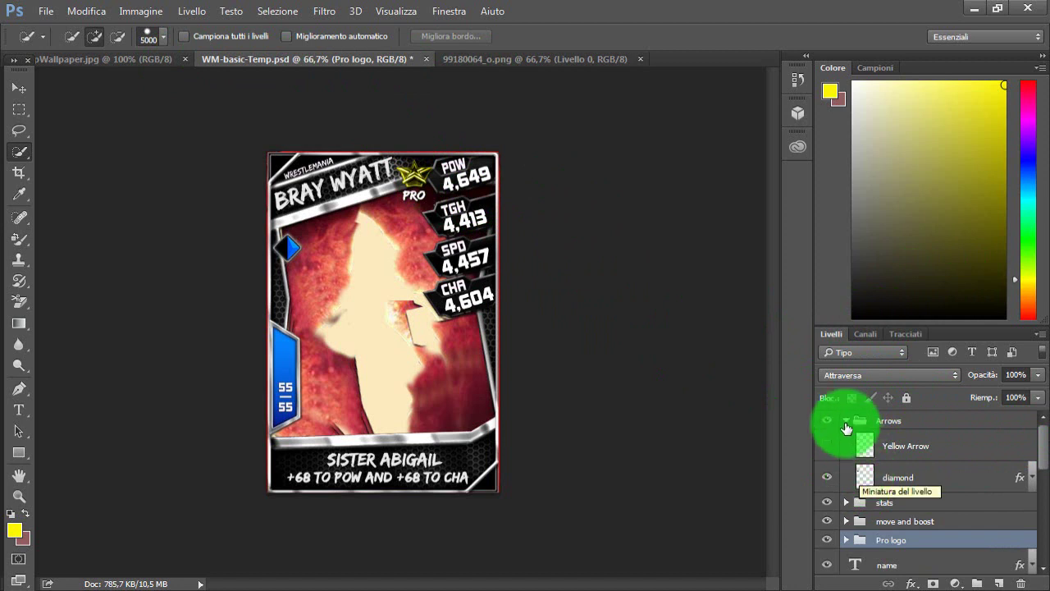
click(943, 480)
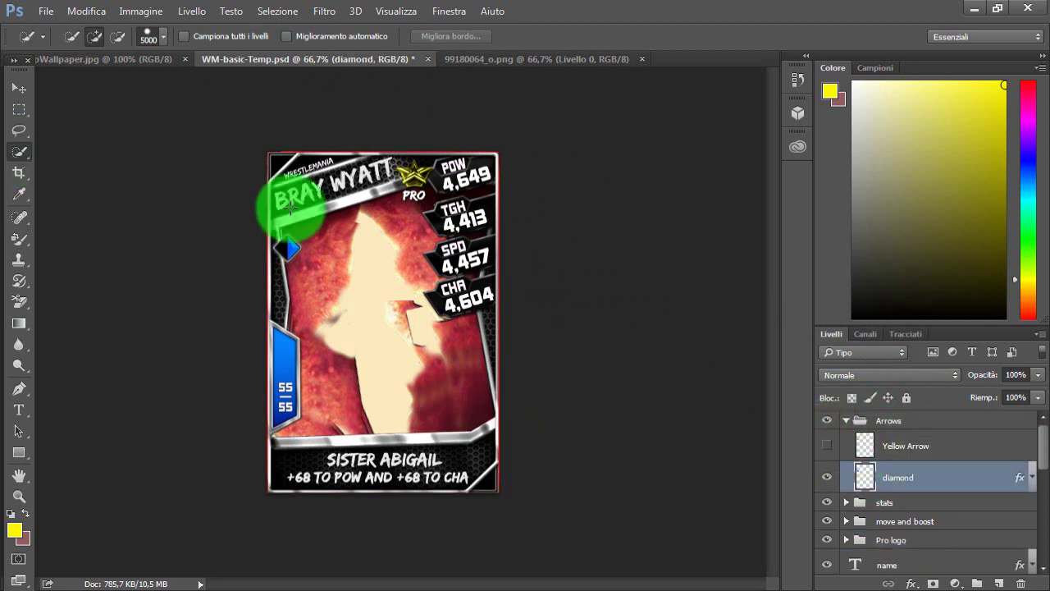
click(150, 37)
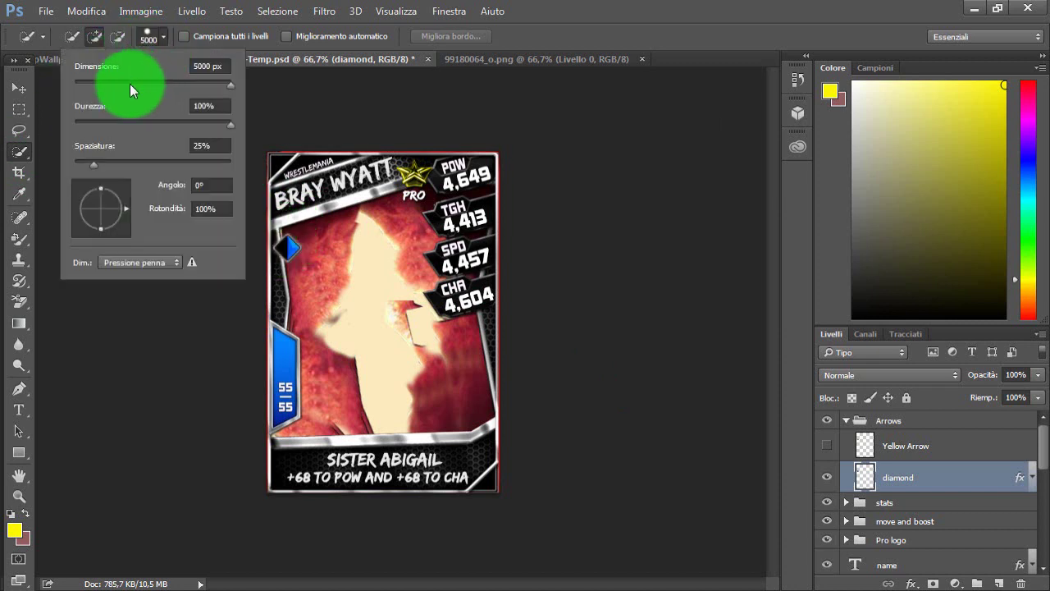
drag(115, 83, 96, 83)
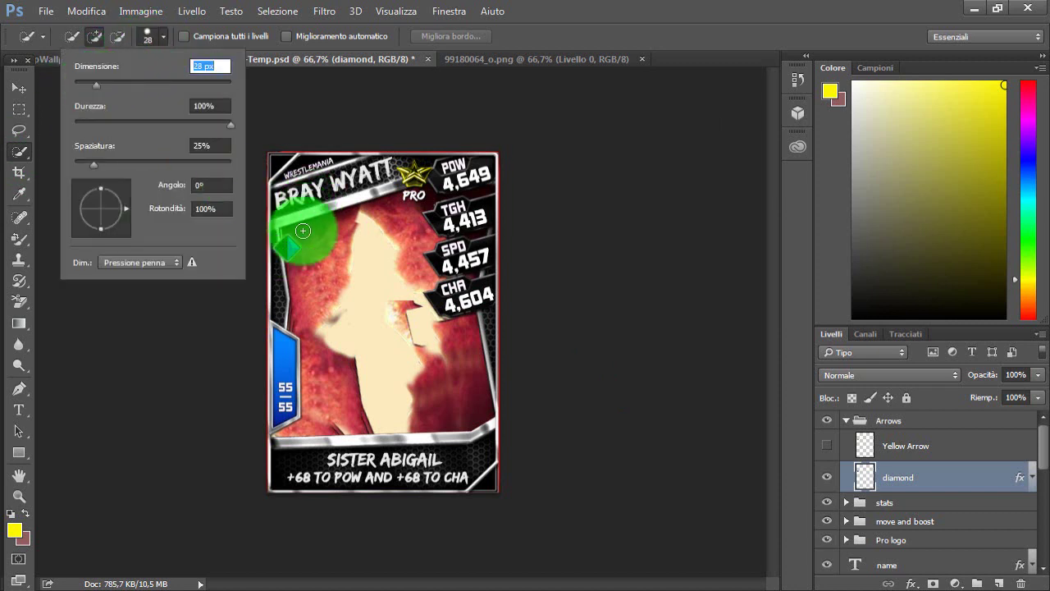
click(271, 233)
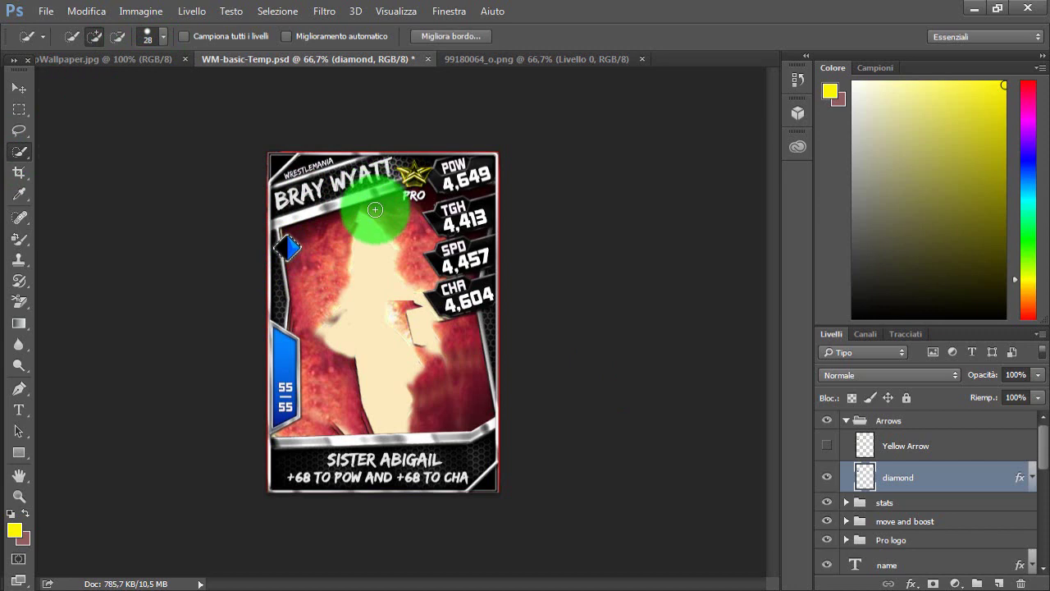
- Paste the copied diamond into a new 53 × 54 pixel document and hide its white background layer
click(47, 18)
click(49, 28)
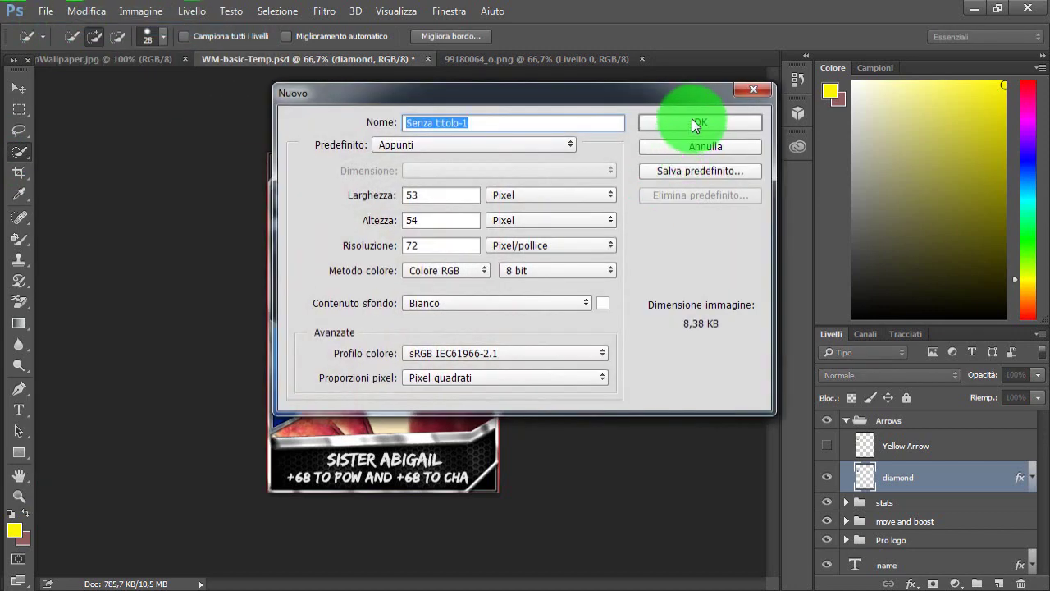
click(695, 119)
key(ctrl+v)
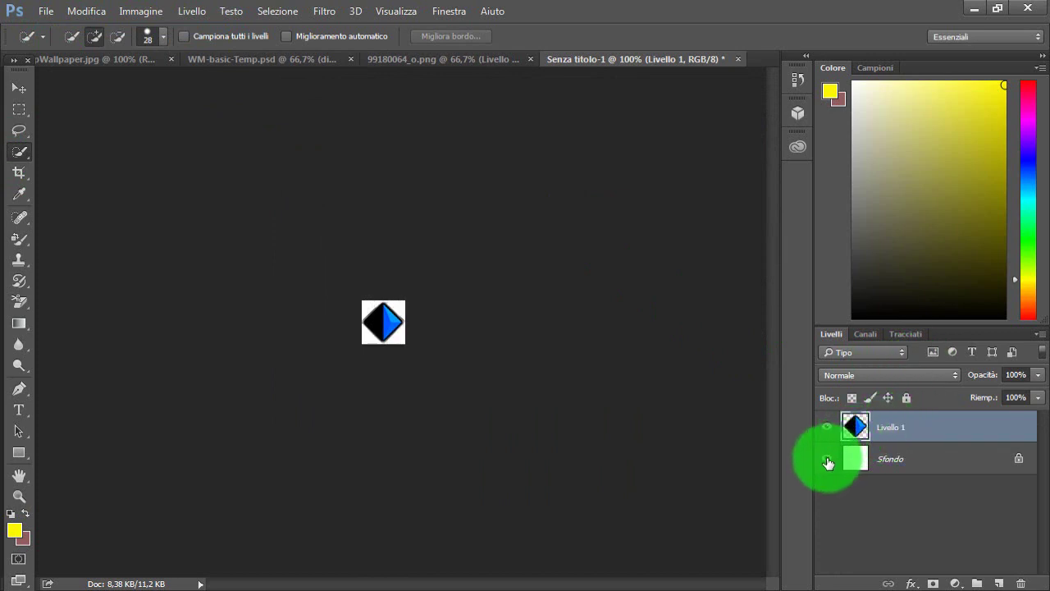
click(828, 459)
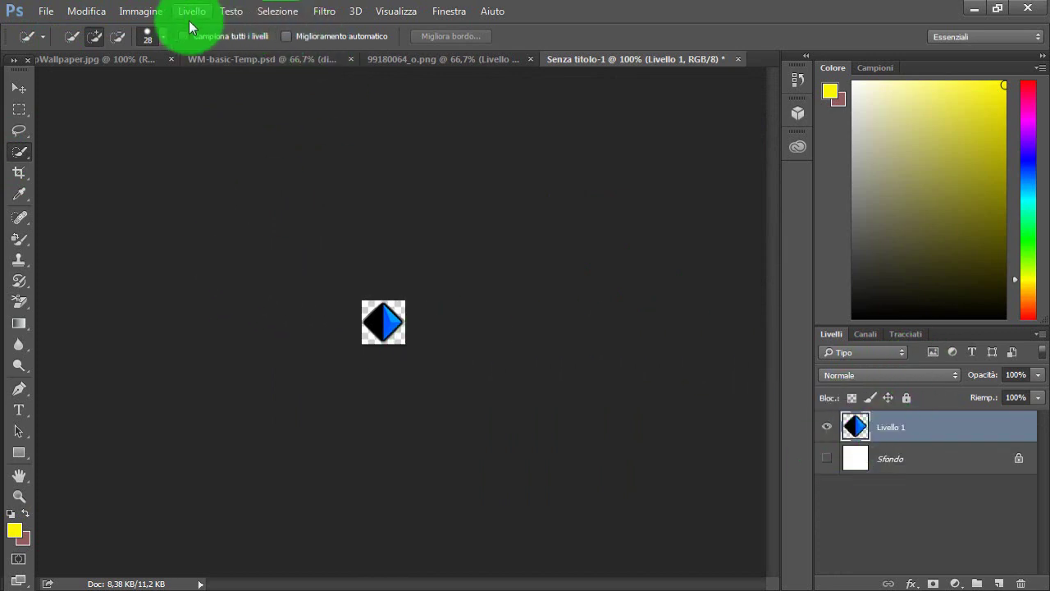
- Rotate the diamond image 180° and select the diamond with Quick Selection
click(141, 10)
mouse_move(205, 160)
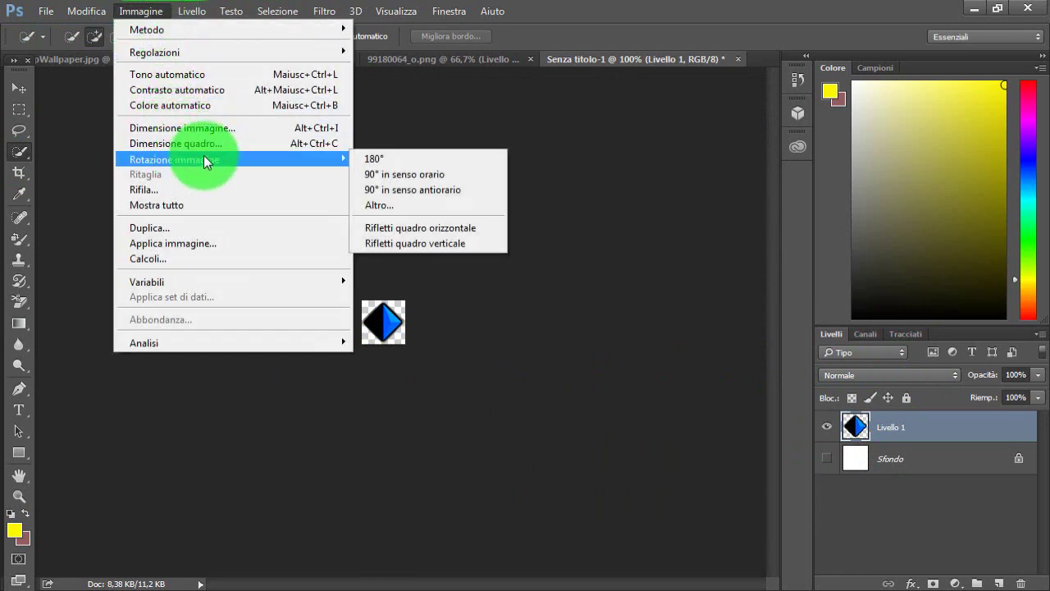
click(373, 160)
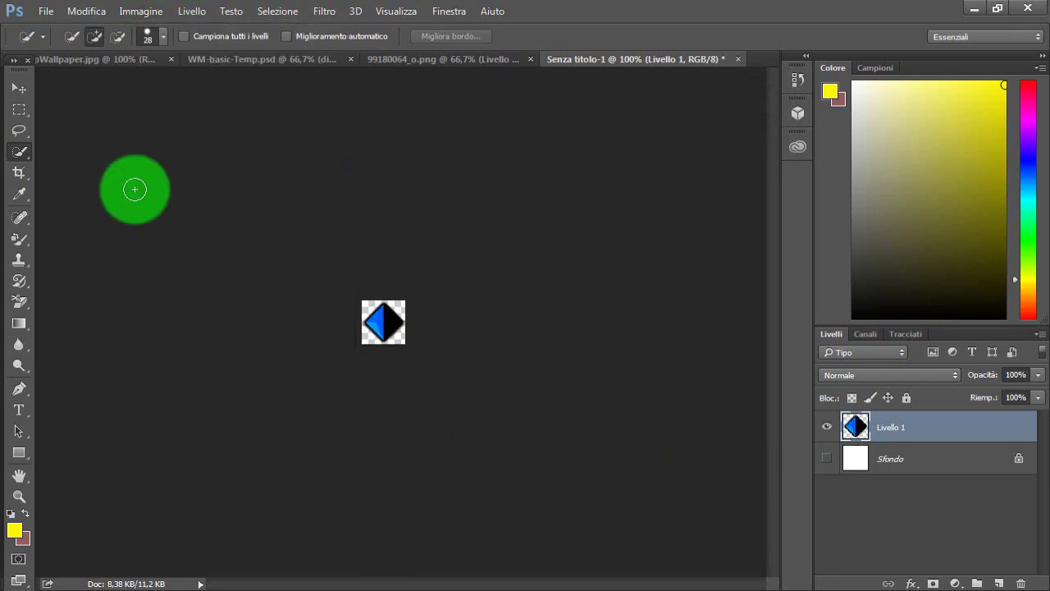
drag(380, 326, 387, 344)
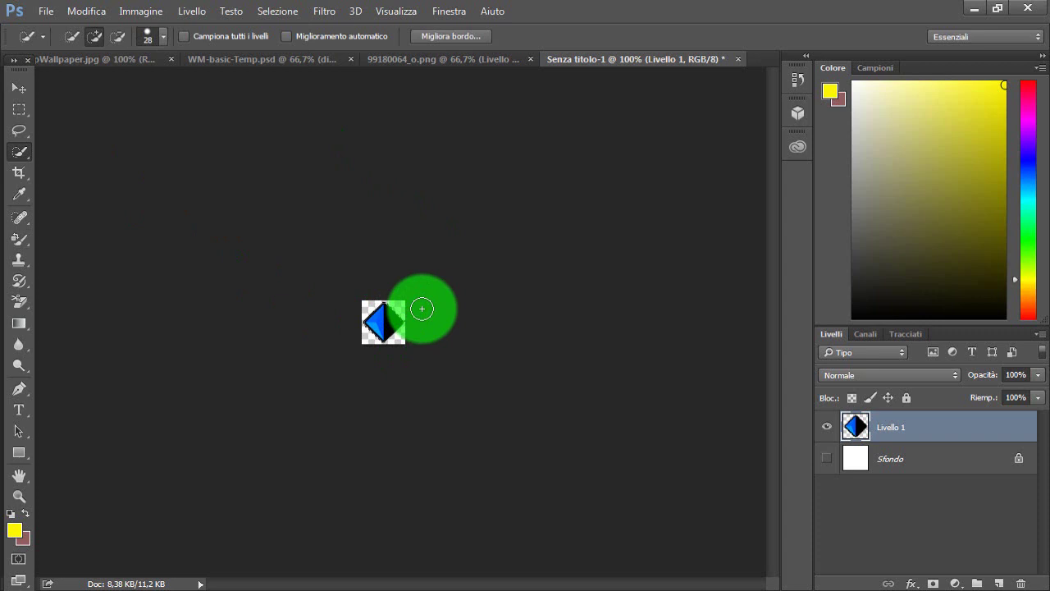
- Paste the rotated diamond into WM-basic-Temp.psd above the diamond layer, and delete the pasted layer
click(243, 57)
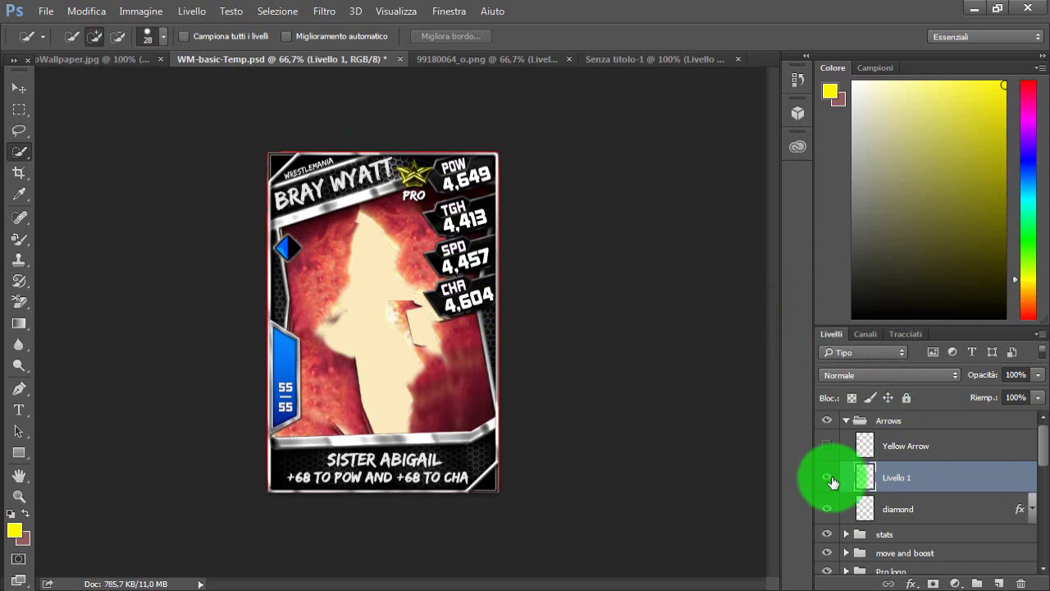
right_click(912, 477)
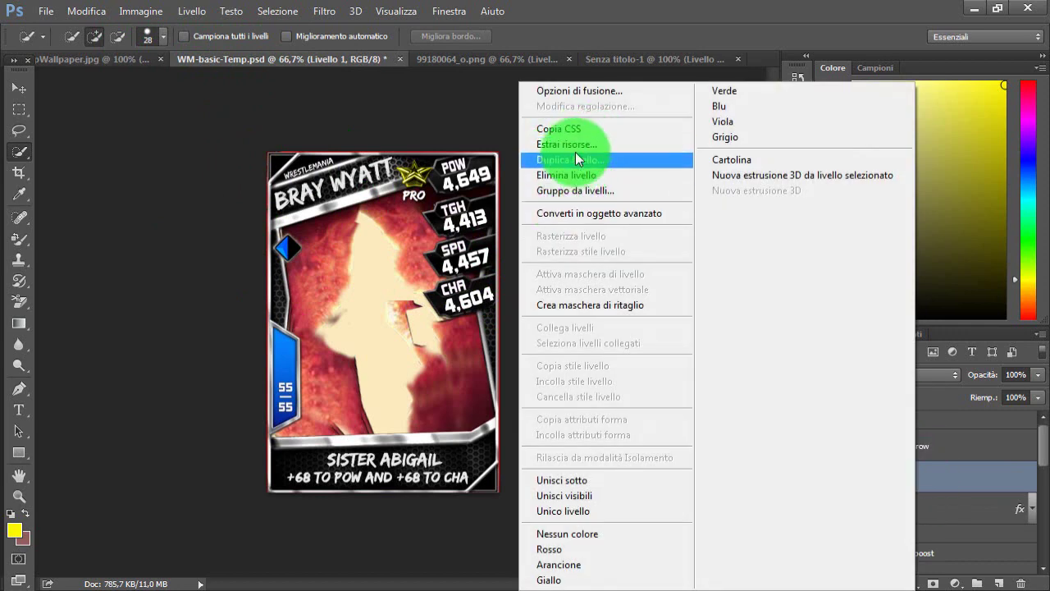
click(579, 175)
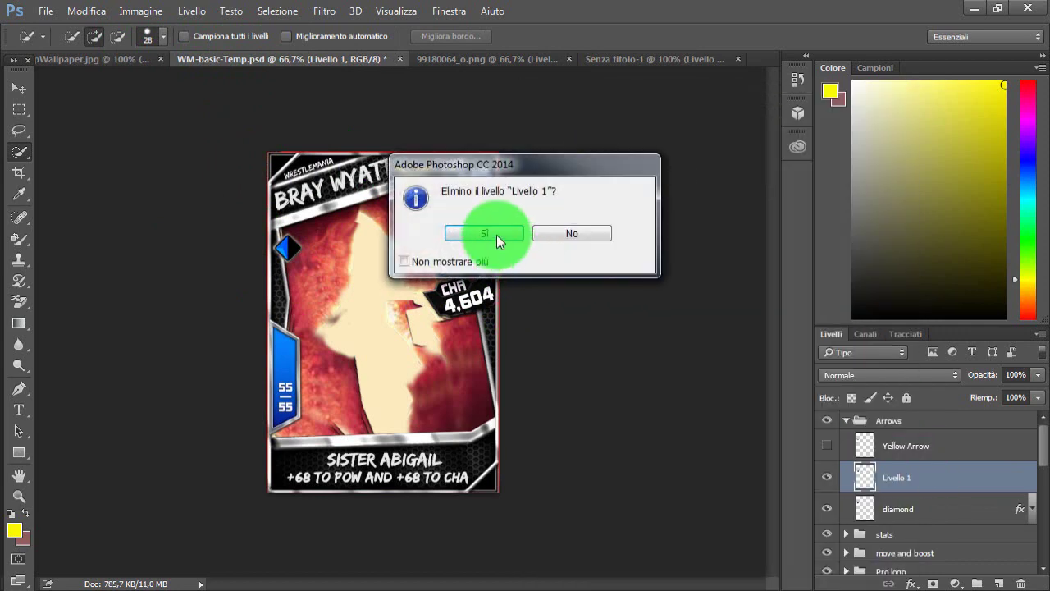
click(484, 233)
- Examine the inner glow, outer glow and drop shadow effects in the diamond layer's style settings
key(space)
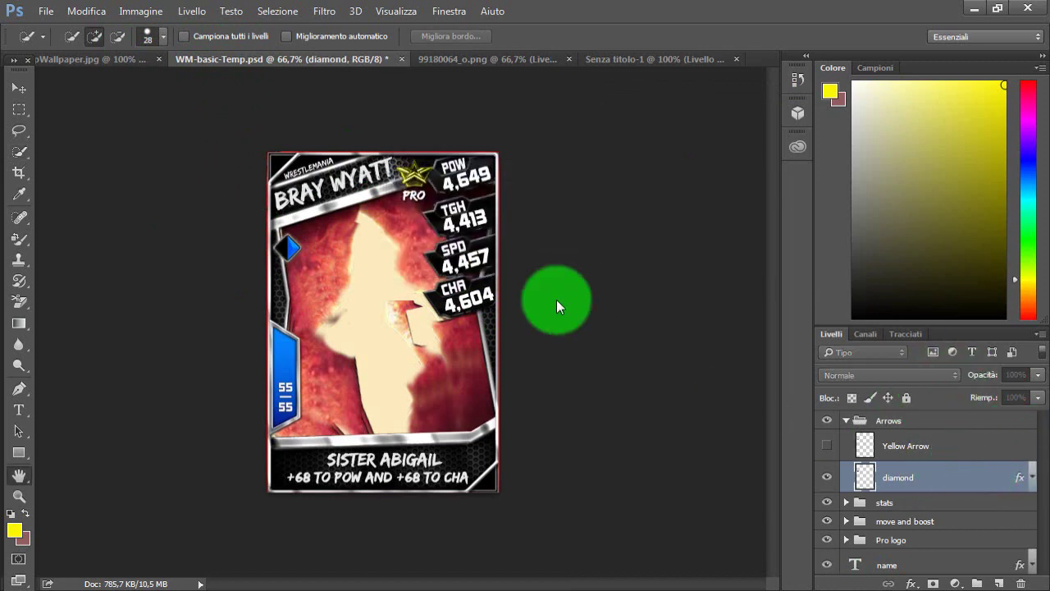
drag(632, 68, 799, 174)
click(524, 298)
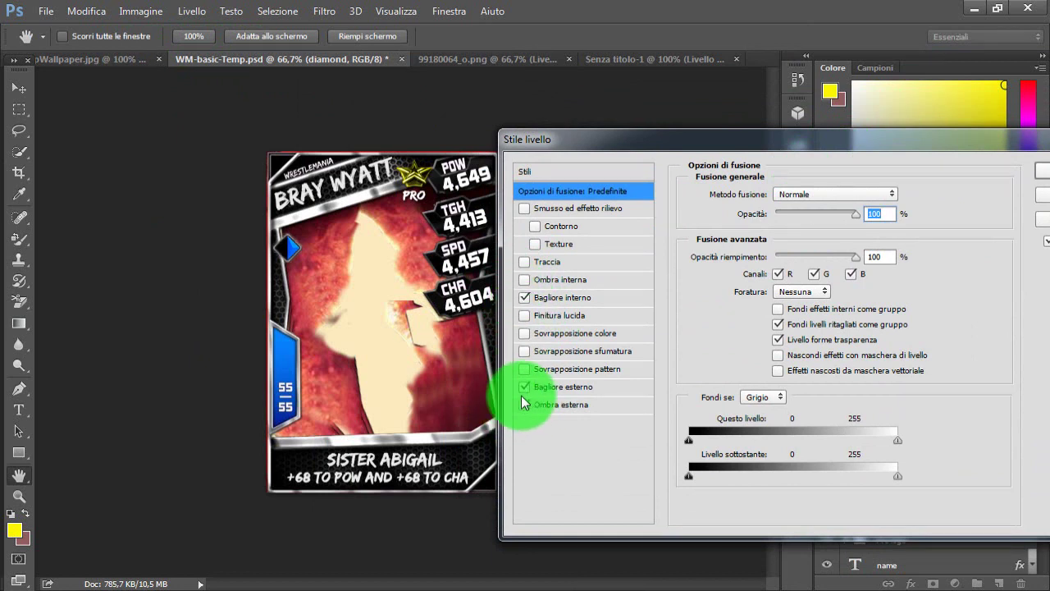
click(525, 405)
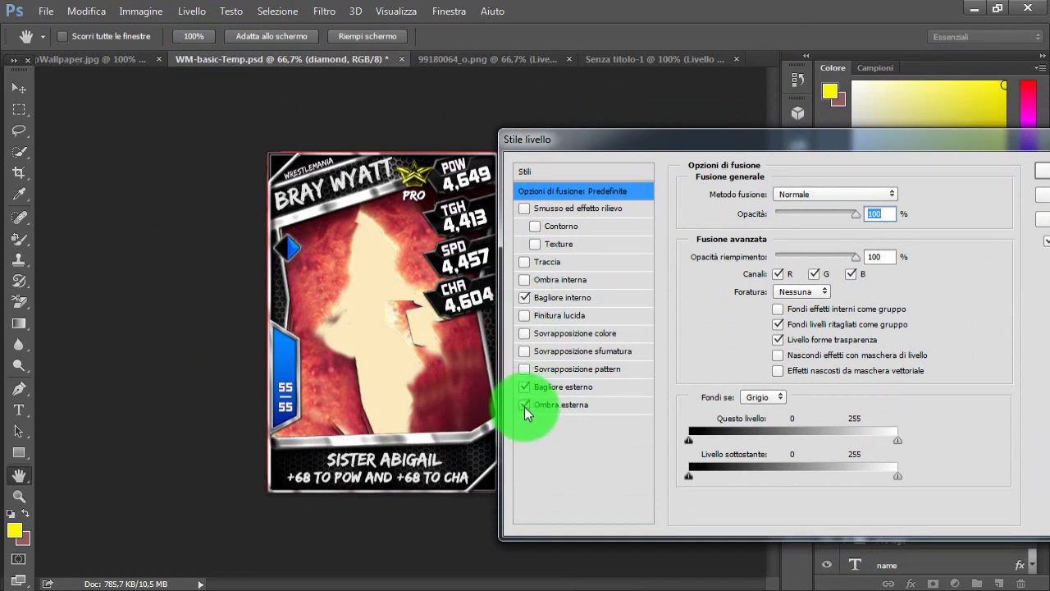
drag(906, 144, 773, 144)
key(Return)
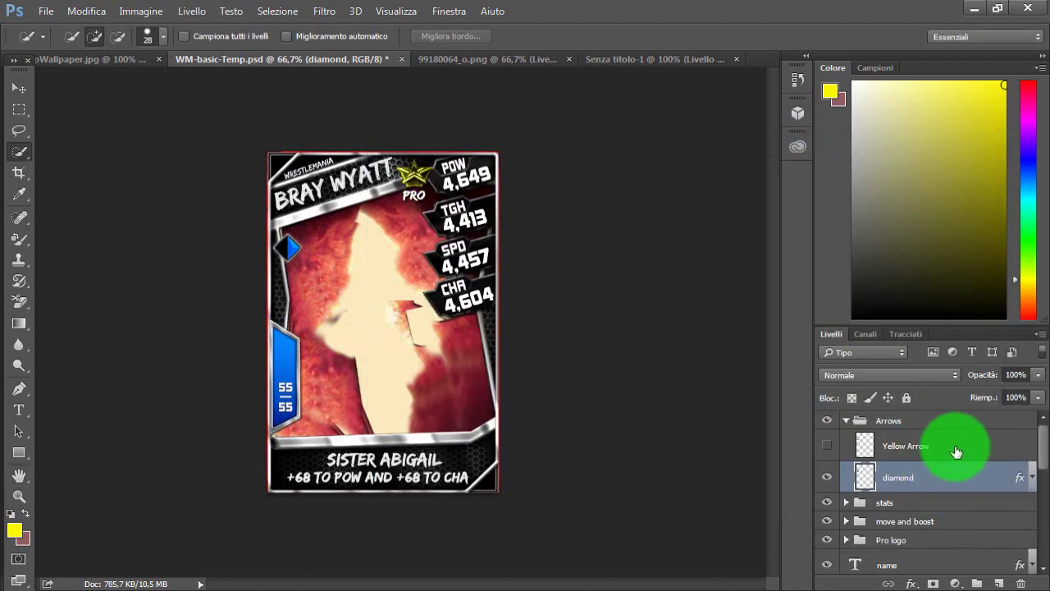
- Change the POW value in the stats group to 4,543
click(846, 421)
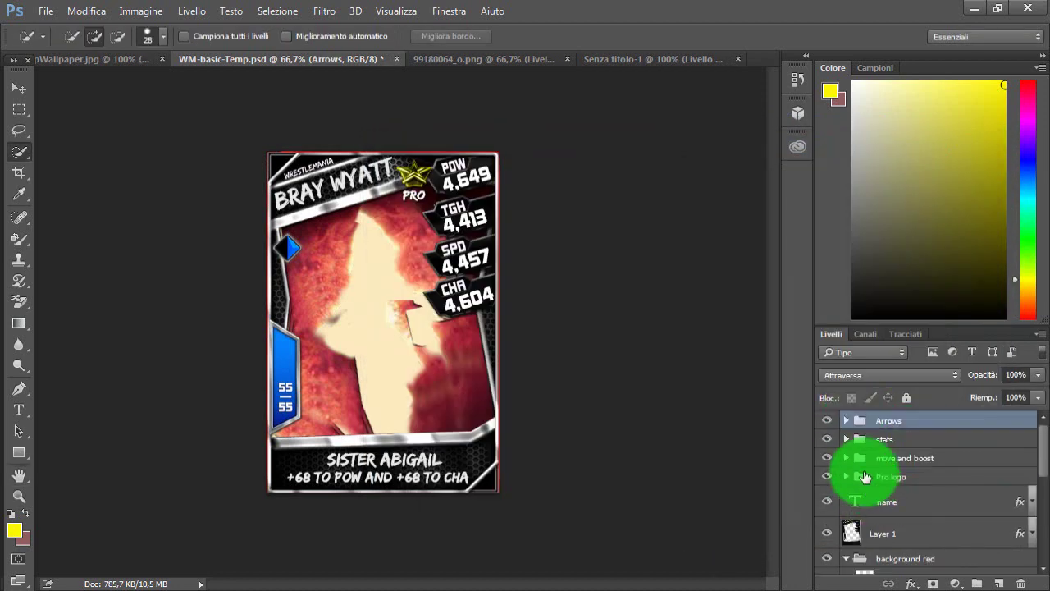
click(846, 439)
mouse_move(1046, 450)
mouse_down()
mouse_move(1045, 460)
mouse_move(1043, 441)
mouse_up()
click(875, 466)
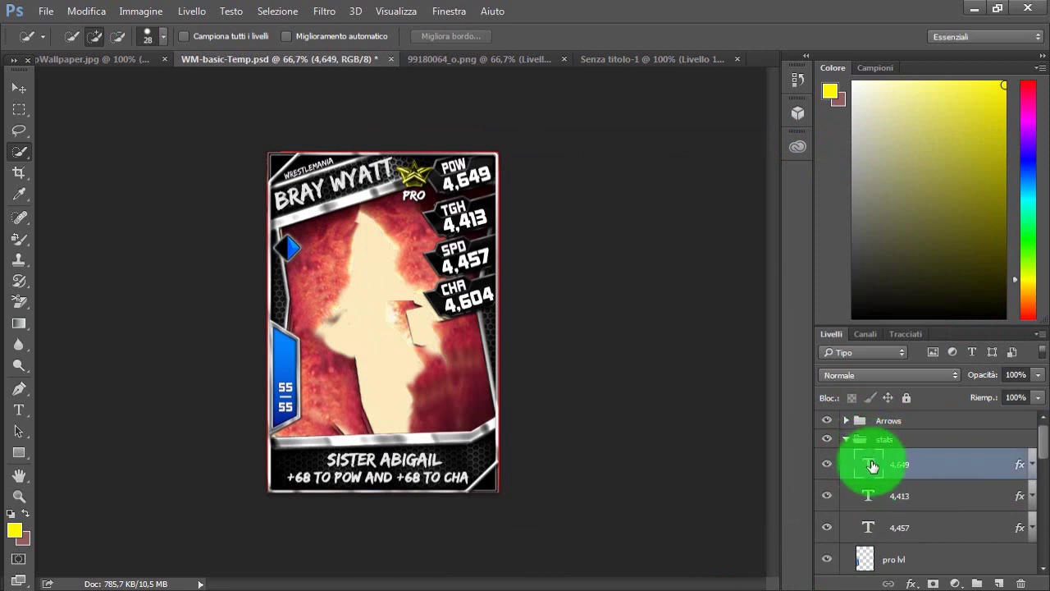
double_click(871, 467)
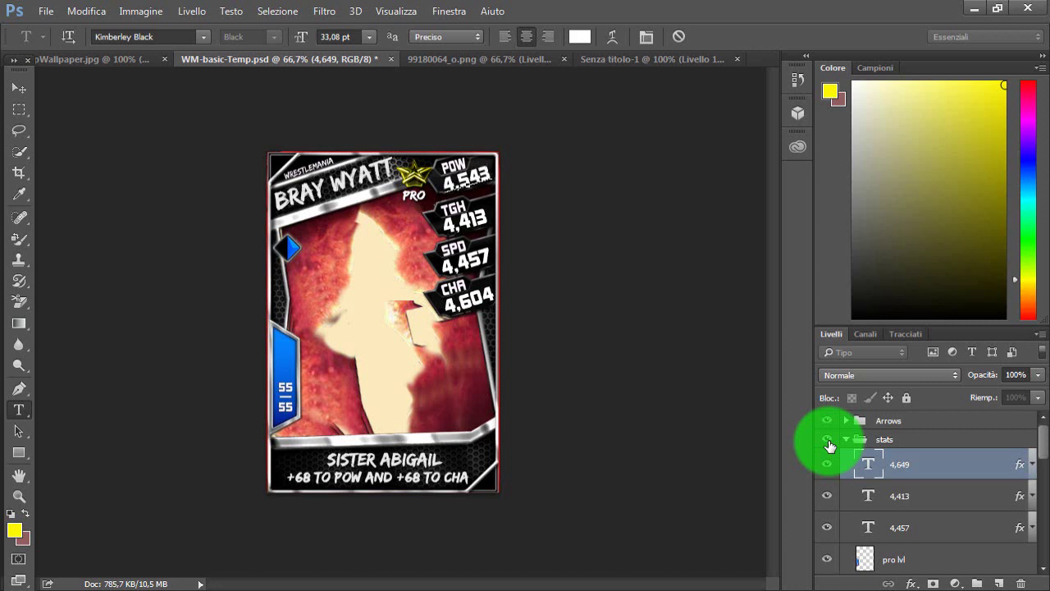
click(919, 495)
key(w)
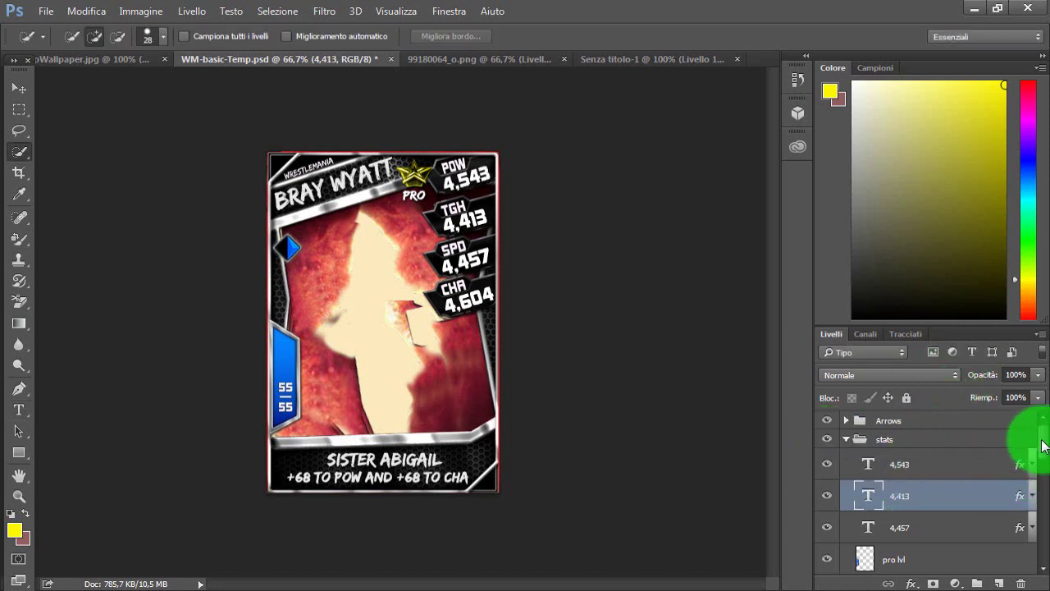
click(846, 439)
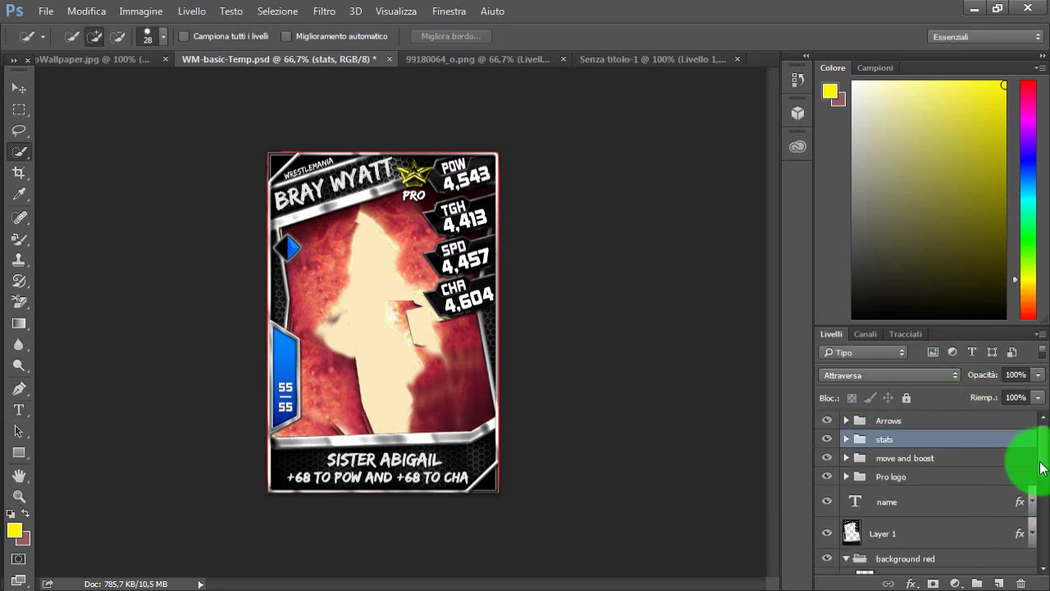
- Examine the text layers for the card's move name and stat boost in the move and boost group
scroll(1035, 468, down, 2)
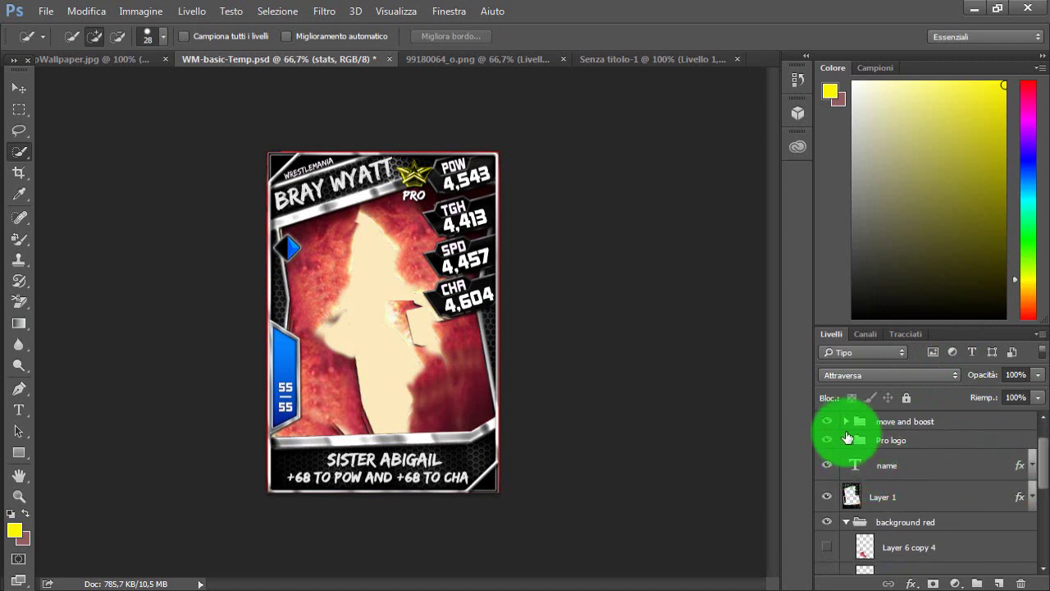
click(844, 425)
scroll(1032, 460, down, 1)
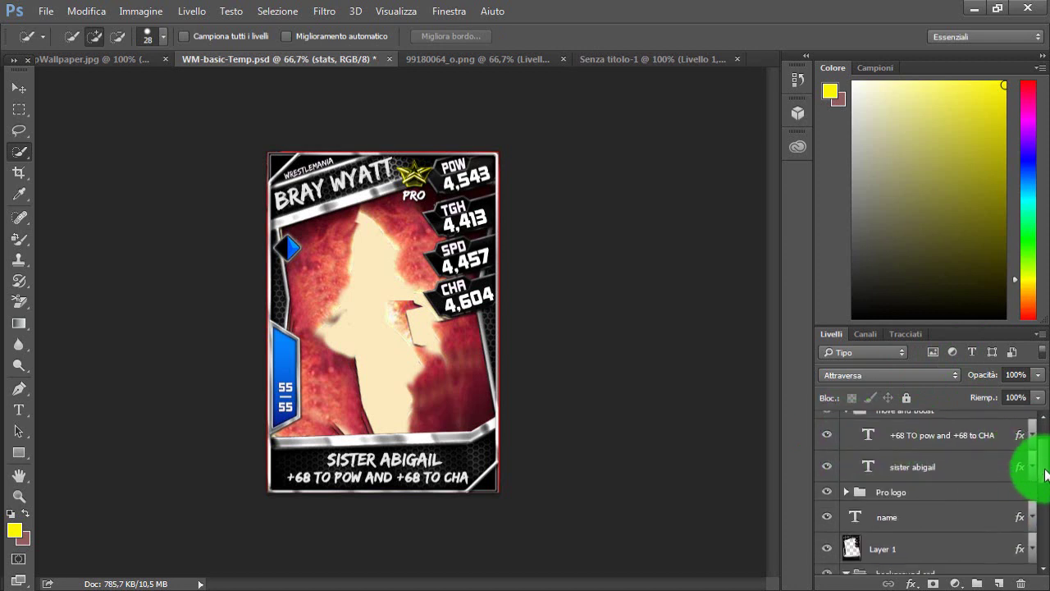
scroll(1031, 460, up, 1)
drag(930, 486, 871, 464)
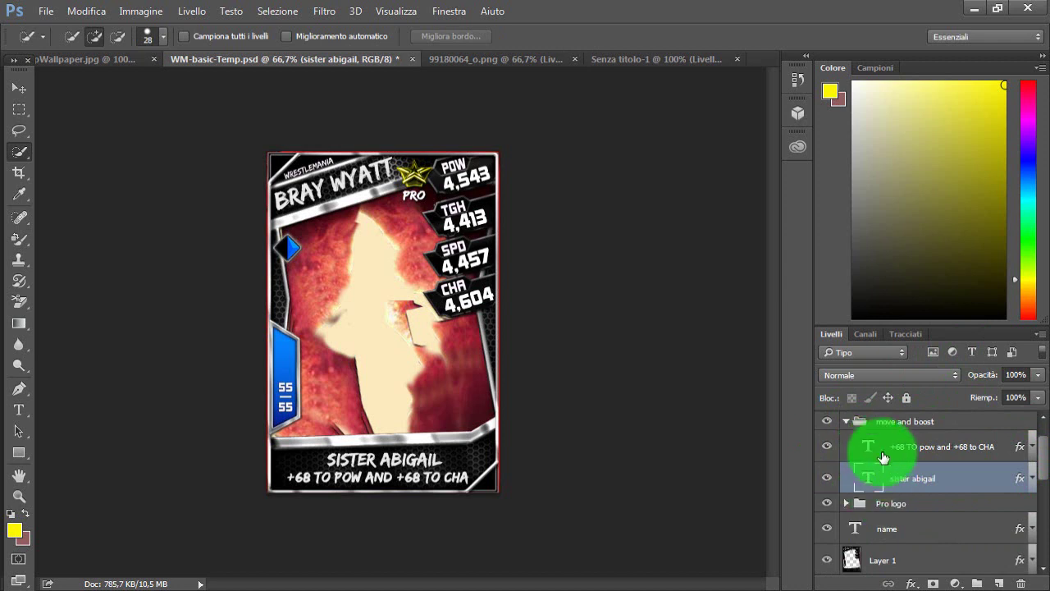
click(926, 446)
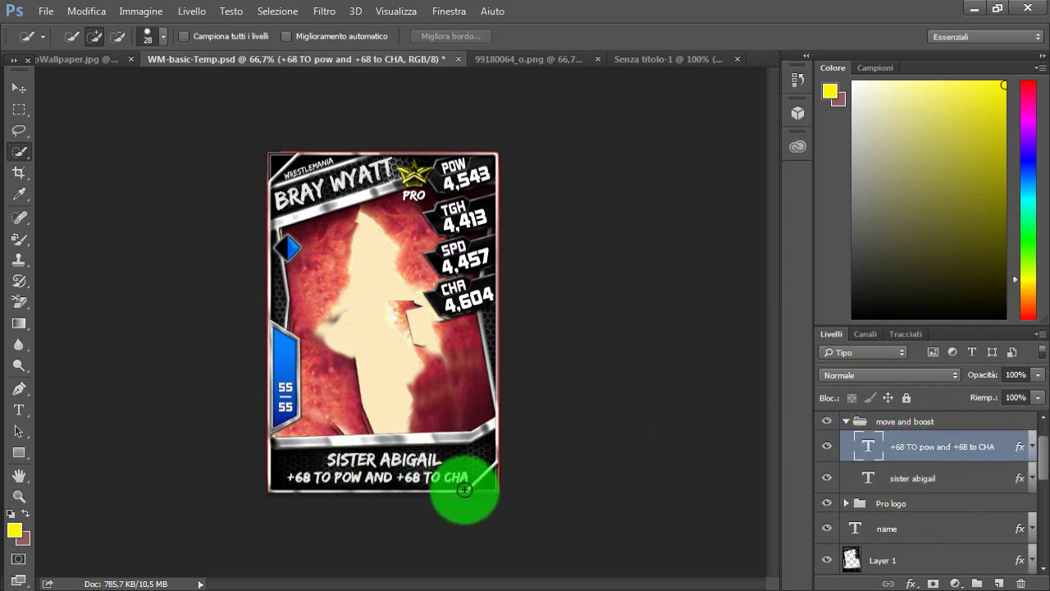
scroll(922, 478, up, 1)
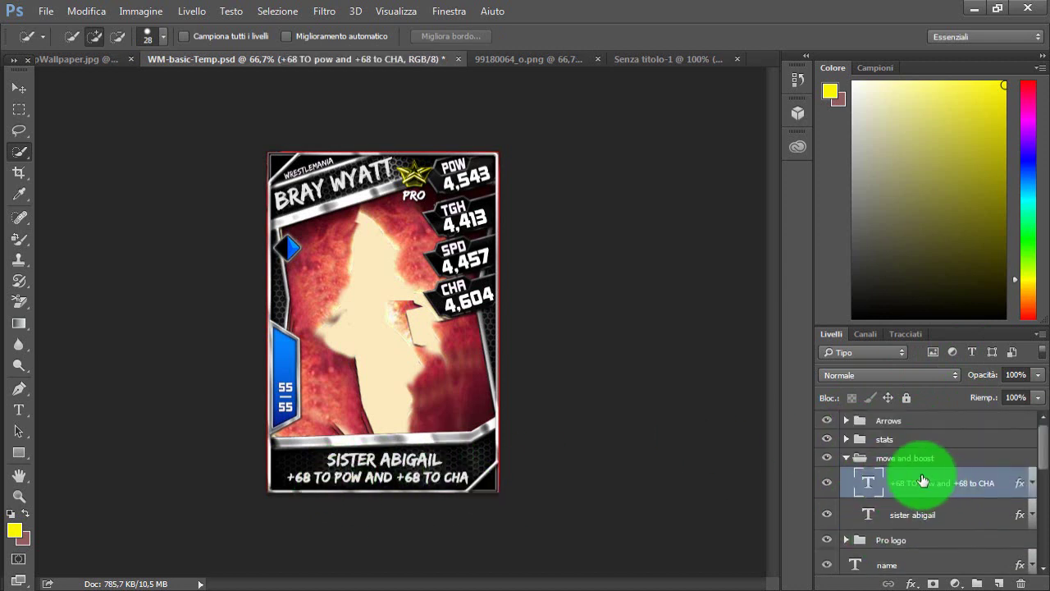
click(850, 458)
click(840, 458)
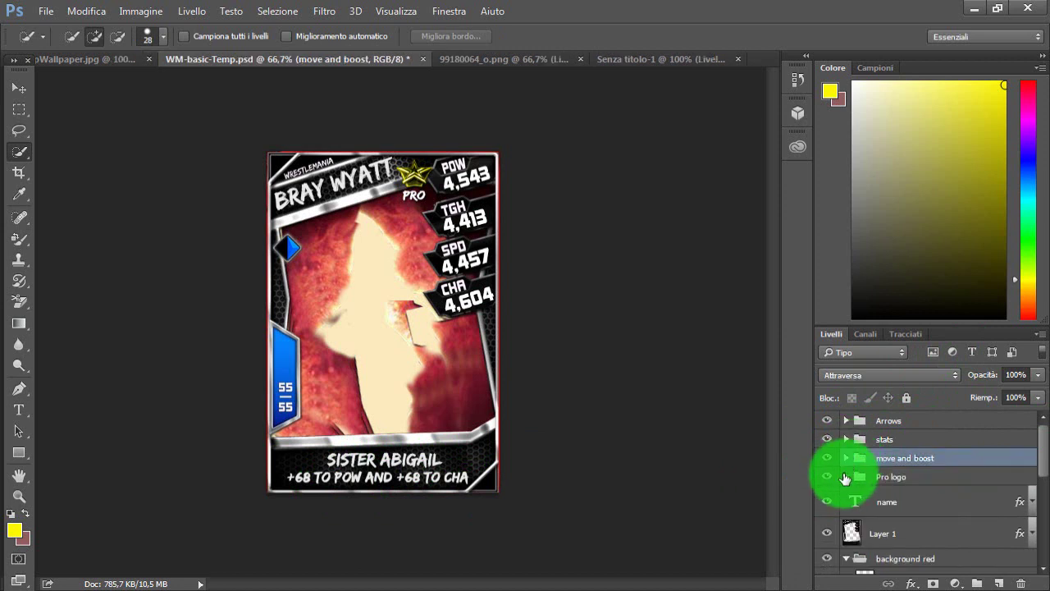
- Recolor the star on the pro logo layer white with the Color Replacement tool
click(846, 476)
scroll(1034, 445, down, 1)
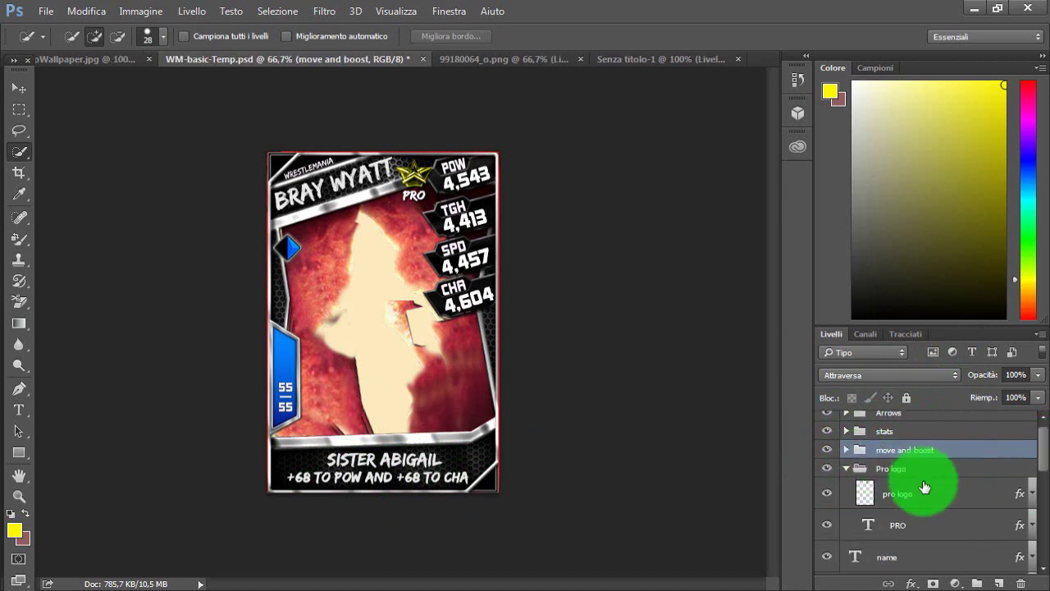
click(880, 494)
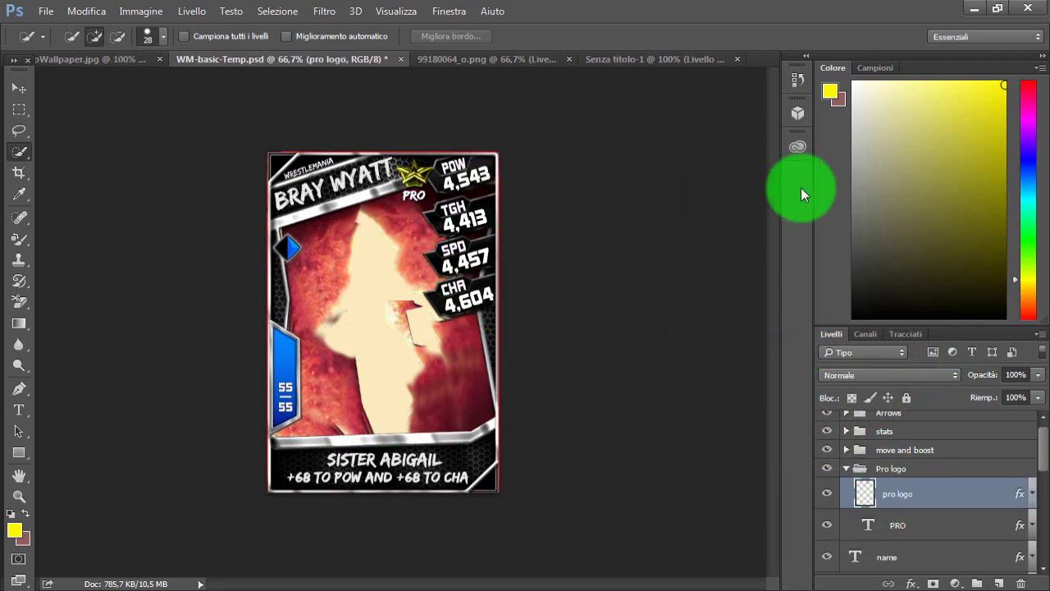
click(854, 83)
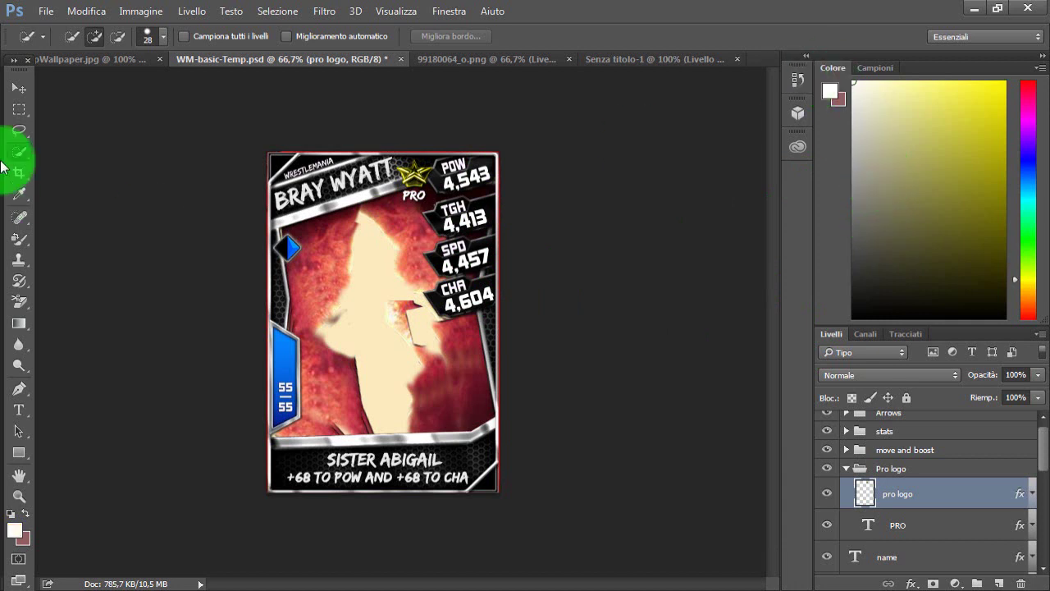
click(19, 239)
mouse_move(442, 188)
mouse_down()
mouse_move(414, 157)
mouse_move(432, 201)
mouse_move(435, 173)
mouse_move(446, 185)
mouse_up()
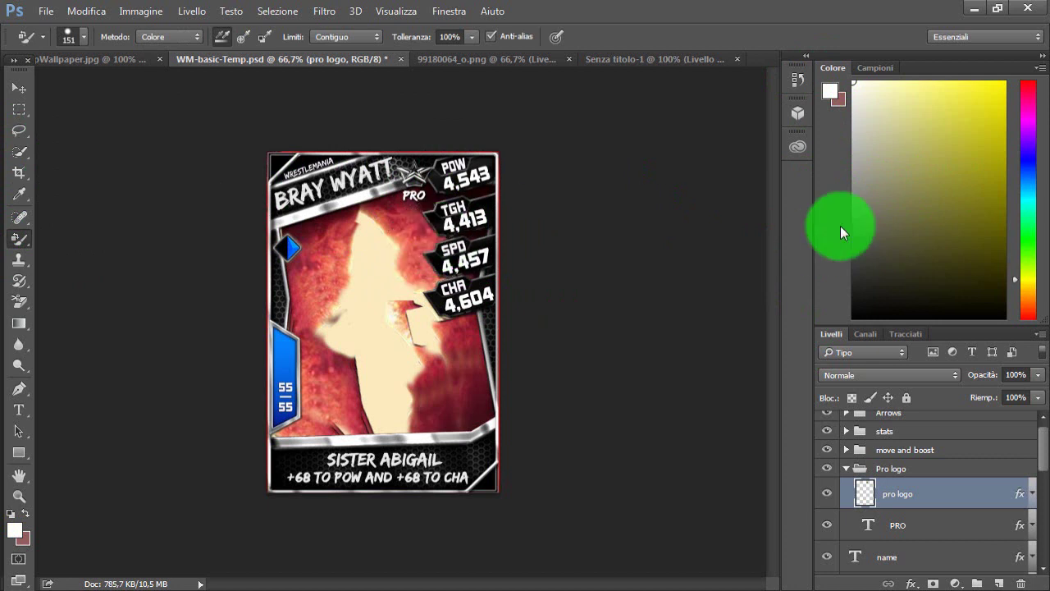
- Set the foreground color to bright yellow and choose the Brush tool
click(1005, 83)
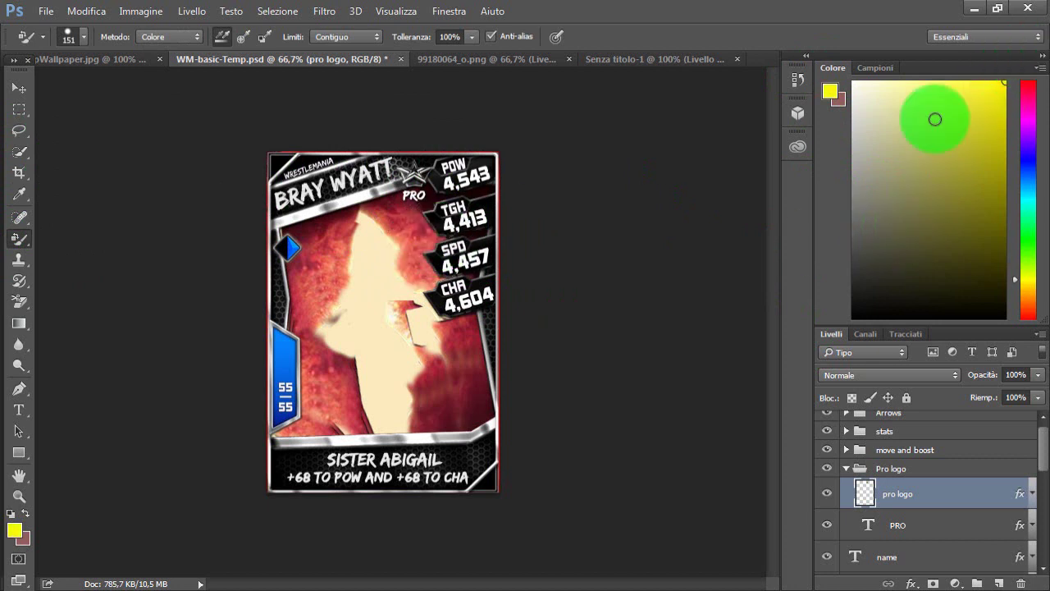
click(19, 239)
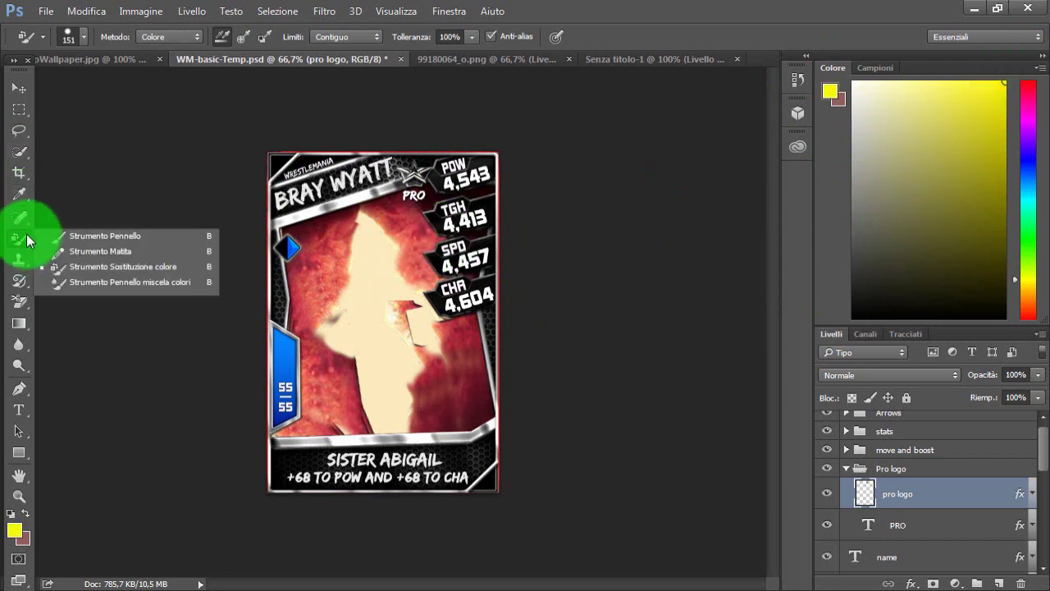
click(110, 238)
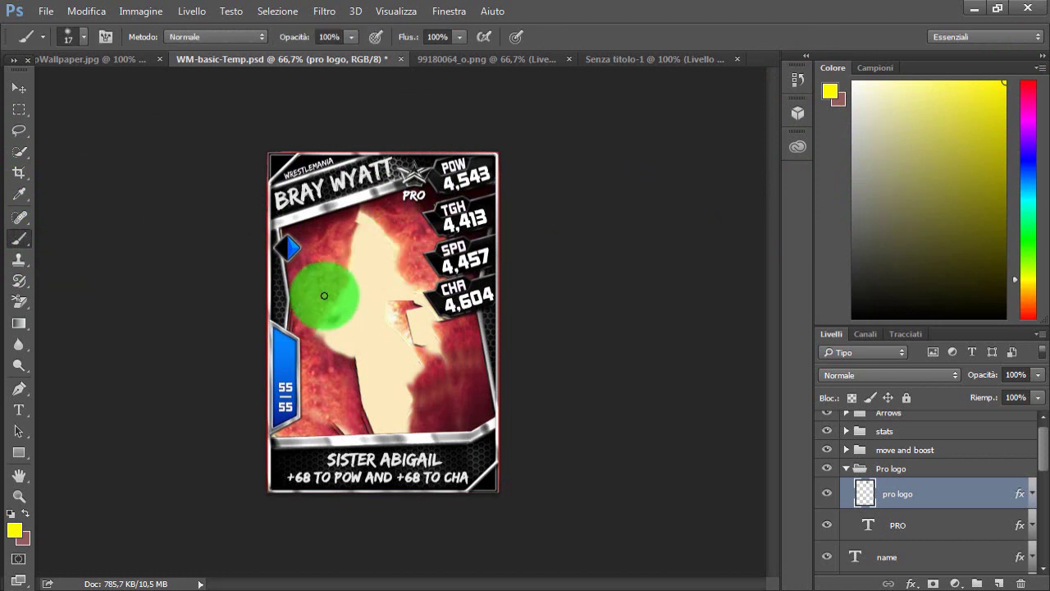
- Try a yellow brush stroke across the middle of the card, undo it and return to the Color Replacement tool
drag(339, 262, 391, 316)
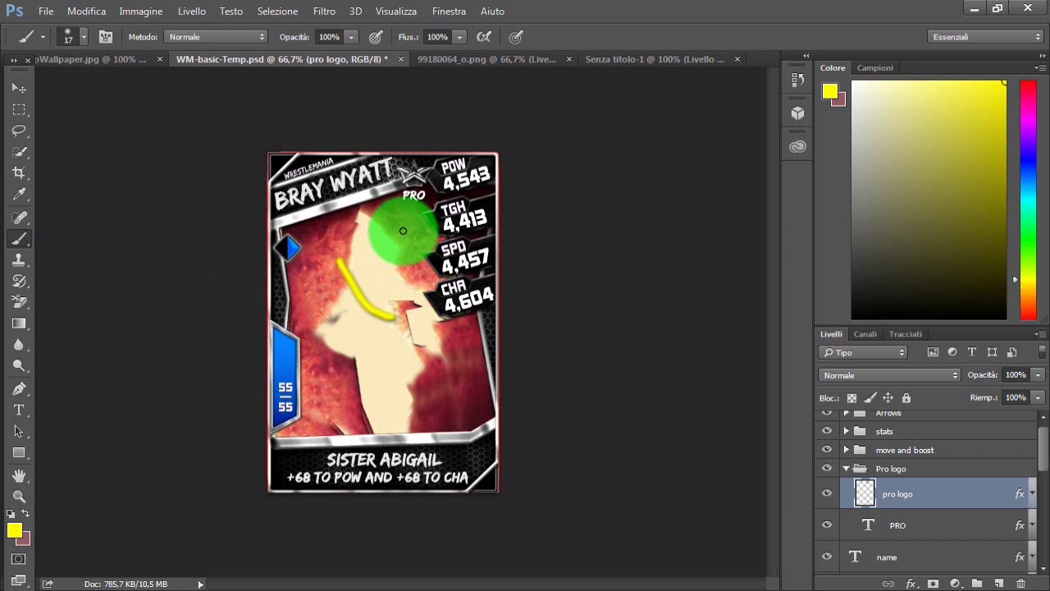
right_click(20, 237)
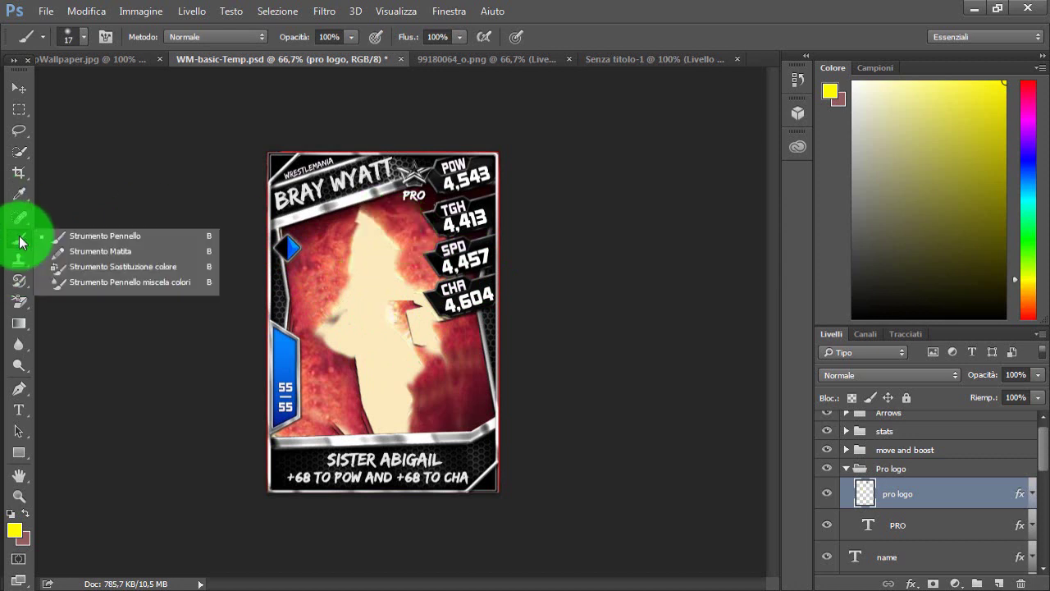
click(91, 267)
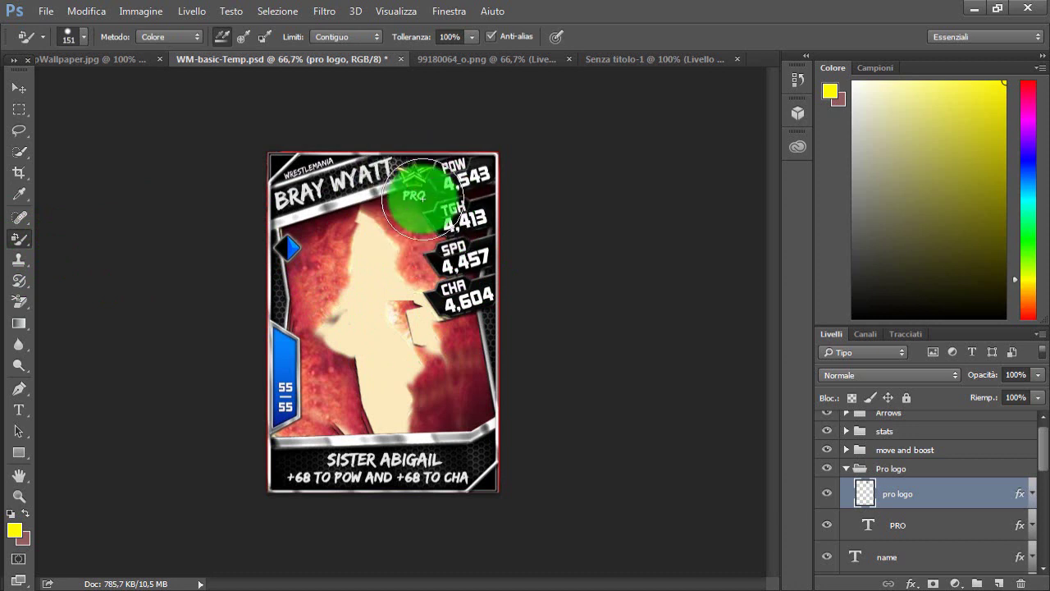
- Paint the star on the pro logo layer yellow with the Brush tool
right_click(21, 250)
click(82, 235)
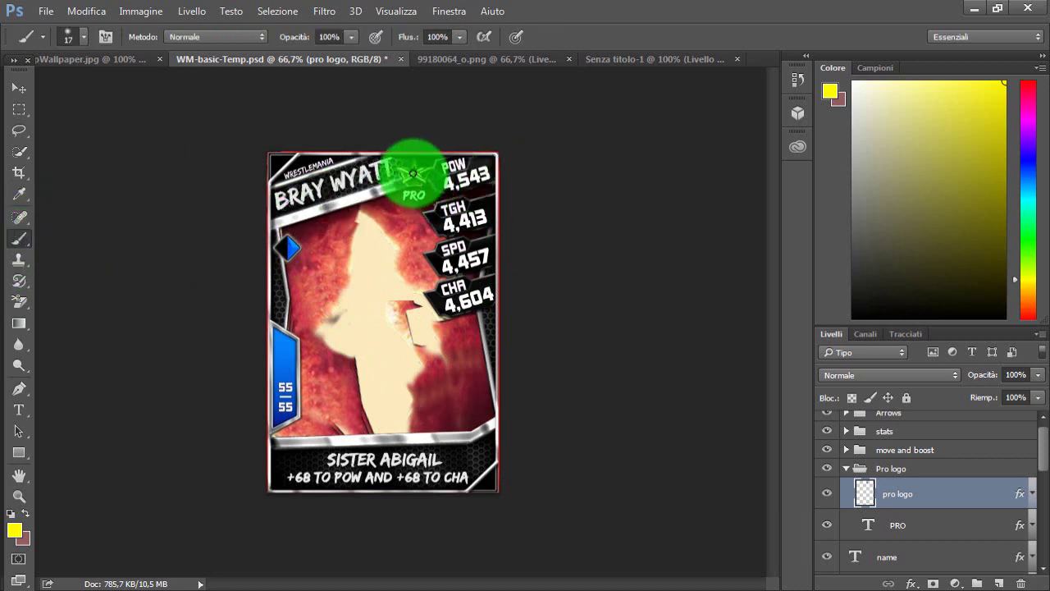
drag(408, 179, 461, 168)
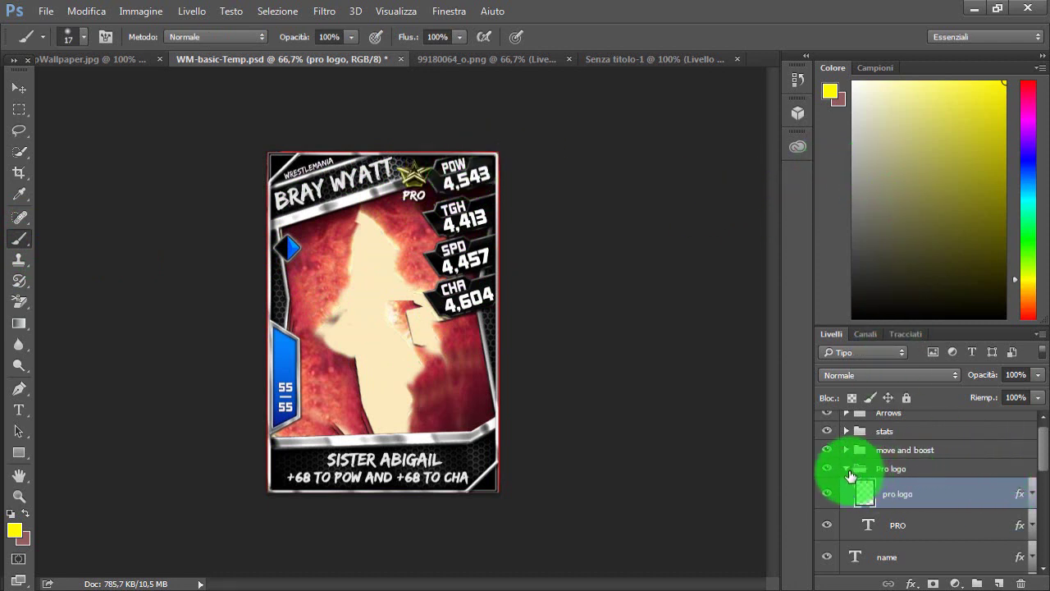
- Examine the PRO text layer in the Pro logo group without changing it, and collapse the group
drag(1033, 457, 1036, 469)
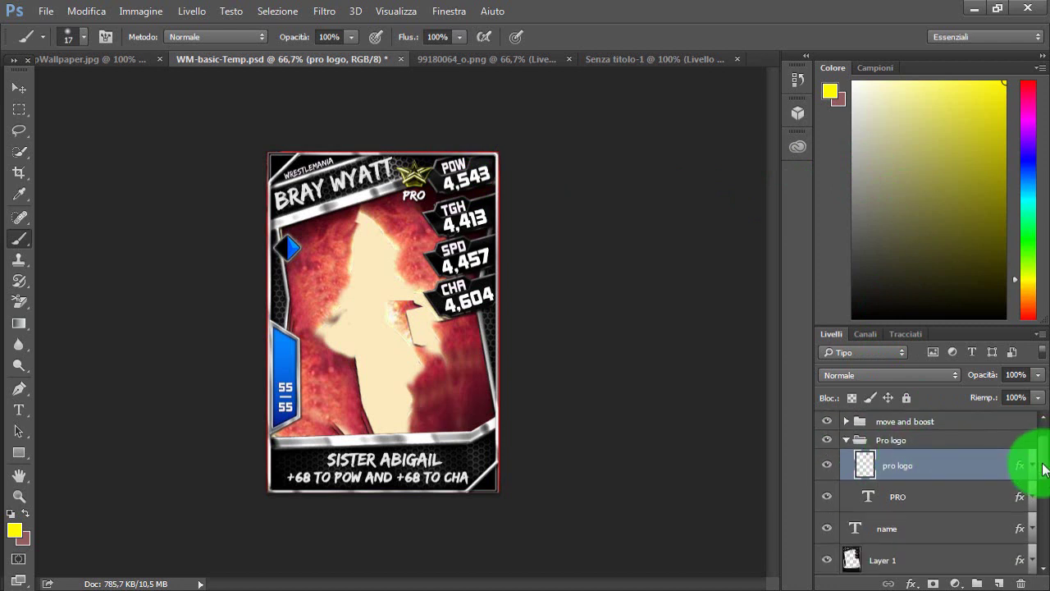
double_click(866, 496)
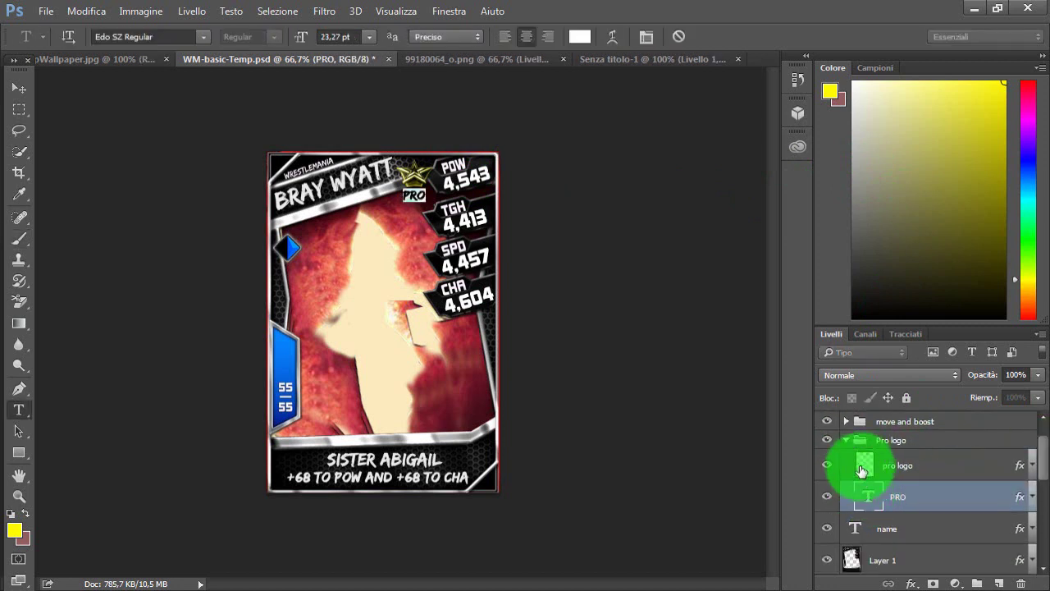
click(943, 477)
click(845, 439)
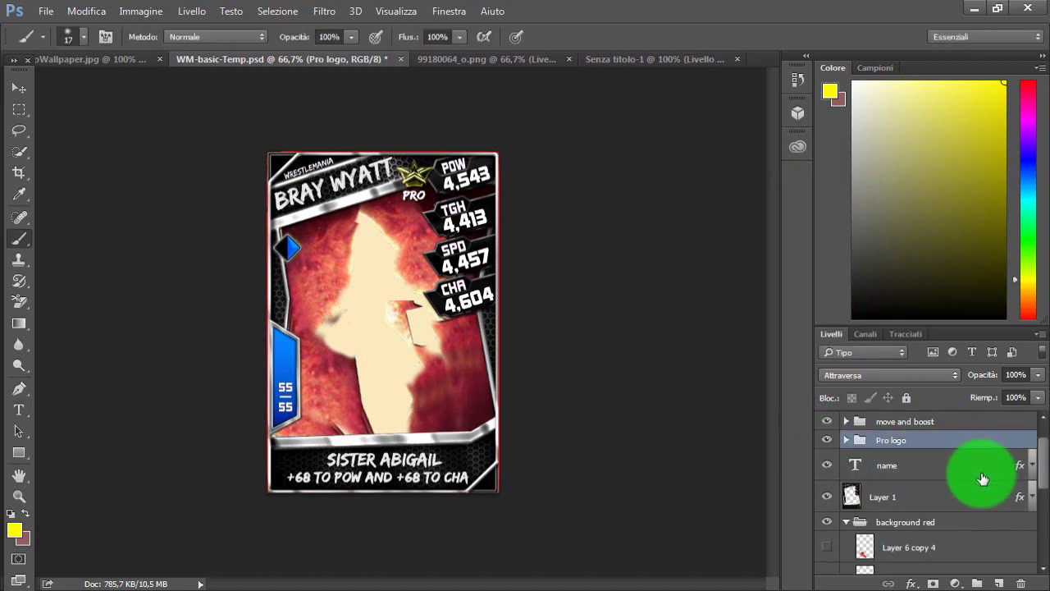
- Examine the background red group by toggling the visibility of Layer 6 copy 3 and Layer 6 copy, and select Layer 1
click(878, 467)
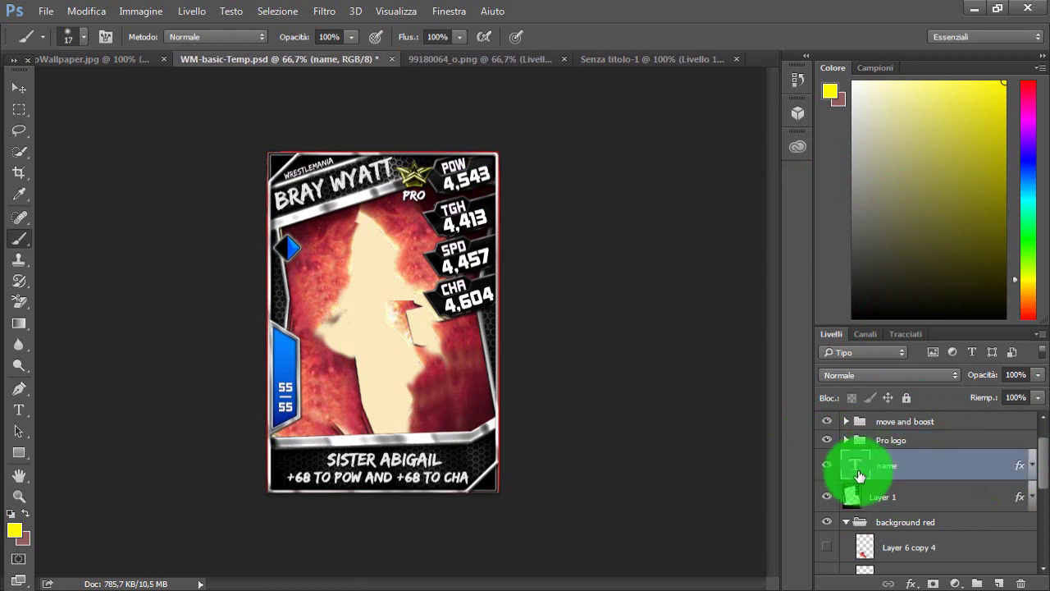
scroll(1044, 494, down, 1)
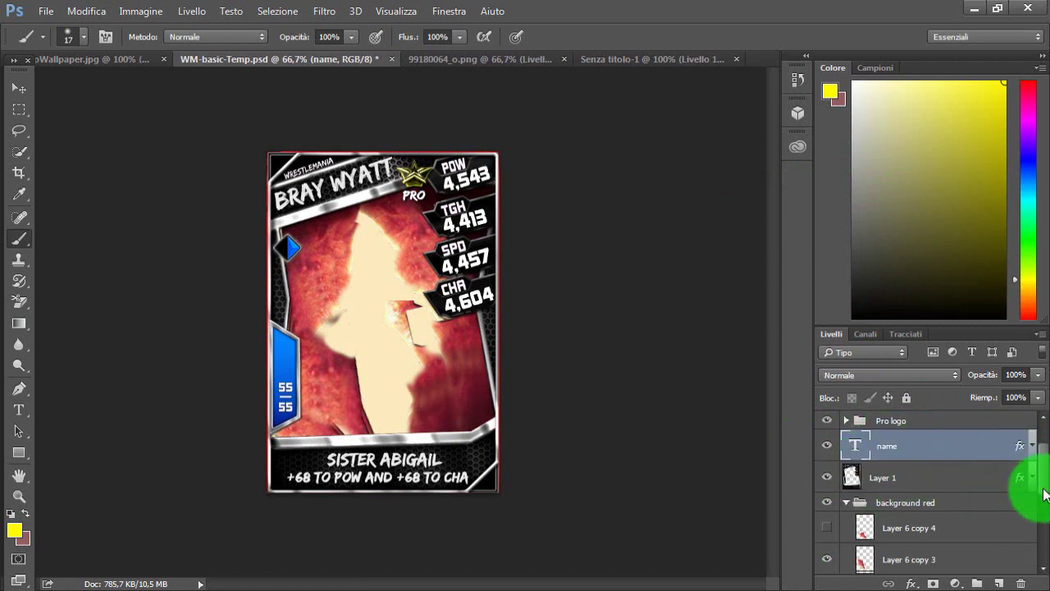
scroll(1044, 494, down, 4)
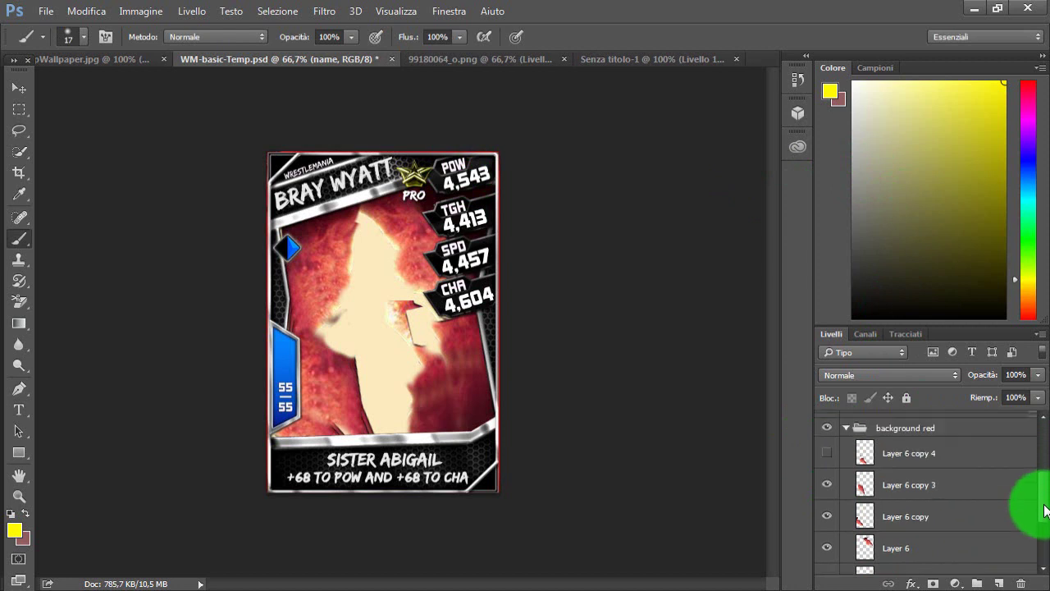
scroll(1034, 504, down, 1)
click(825, 454)
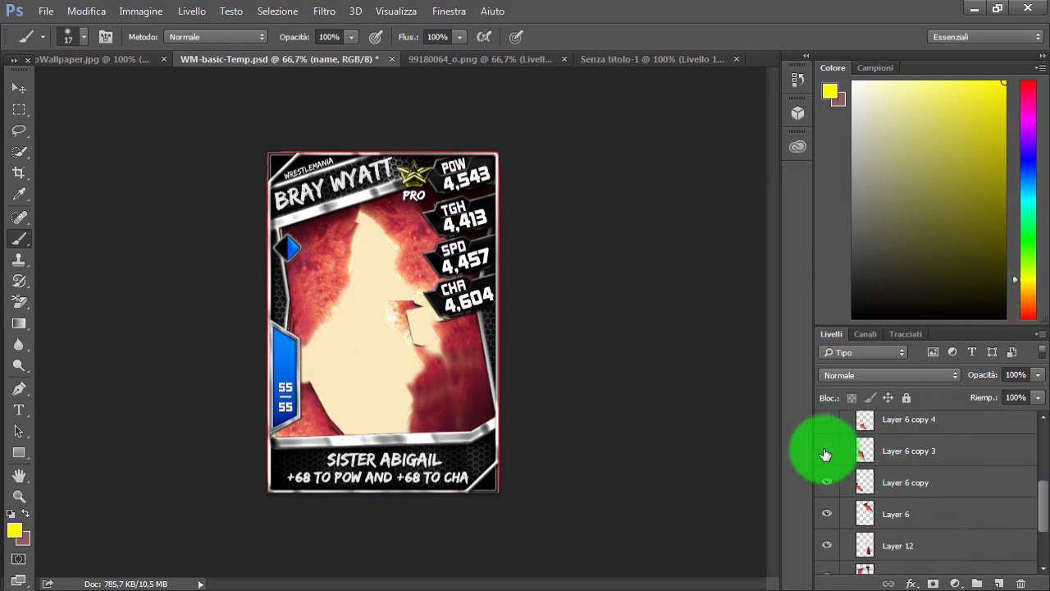
drag(826, 453, 826, 485)
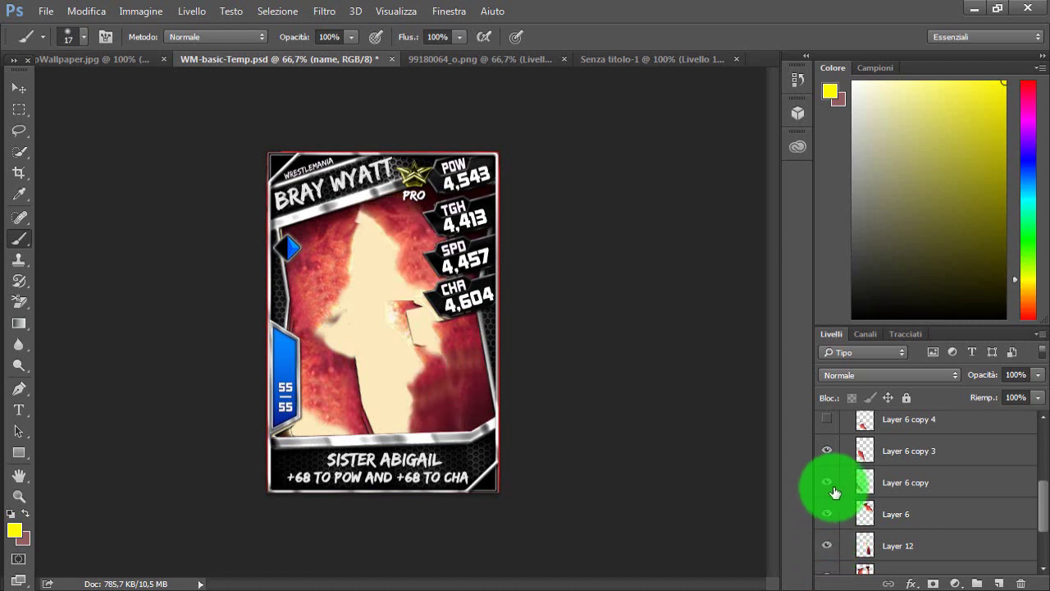
drag(1042, 511, 1035, 462)
click(902, 506)
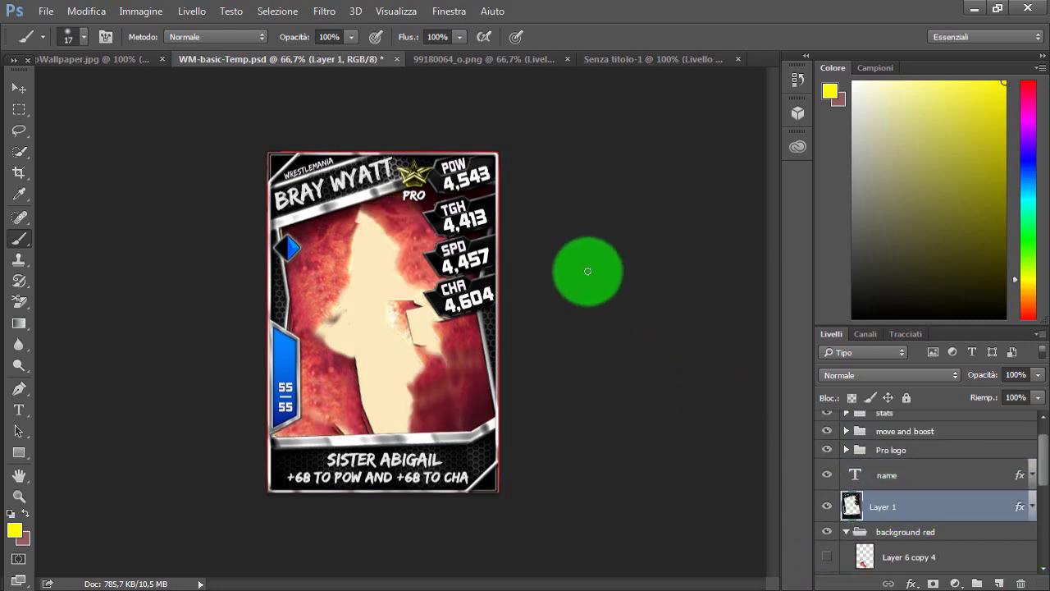
- View the wrestler cutout in 99180064_o.png and open the photo 3334.jpg
click(531, 63)
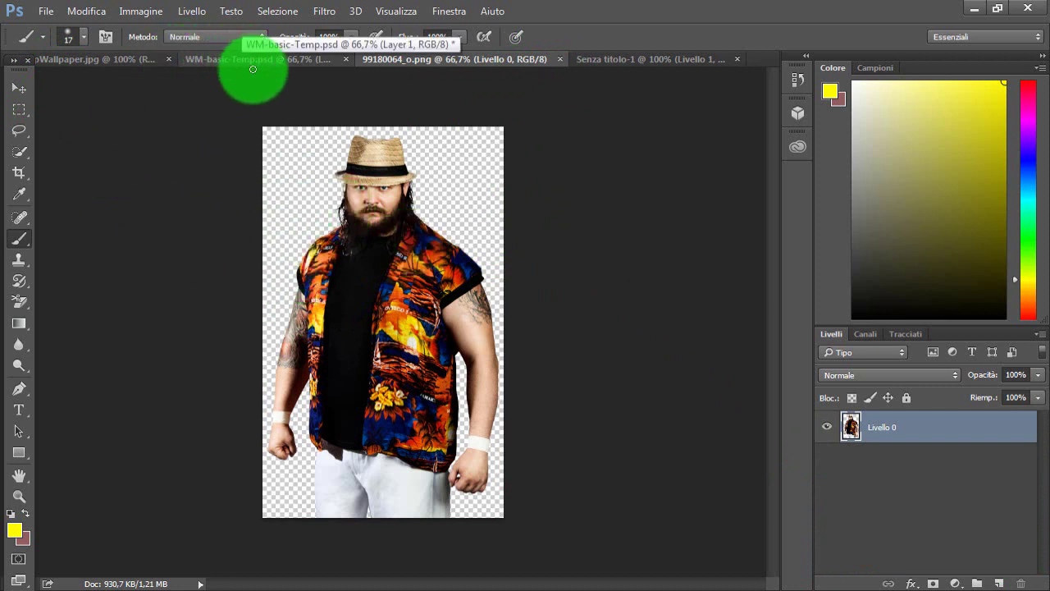
click(46, 12)
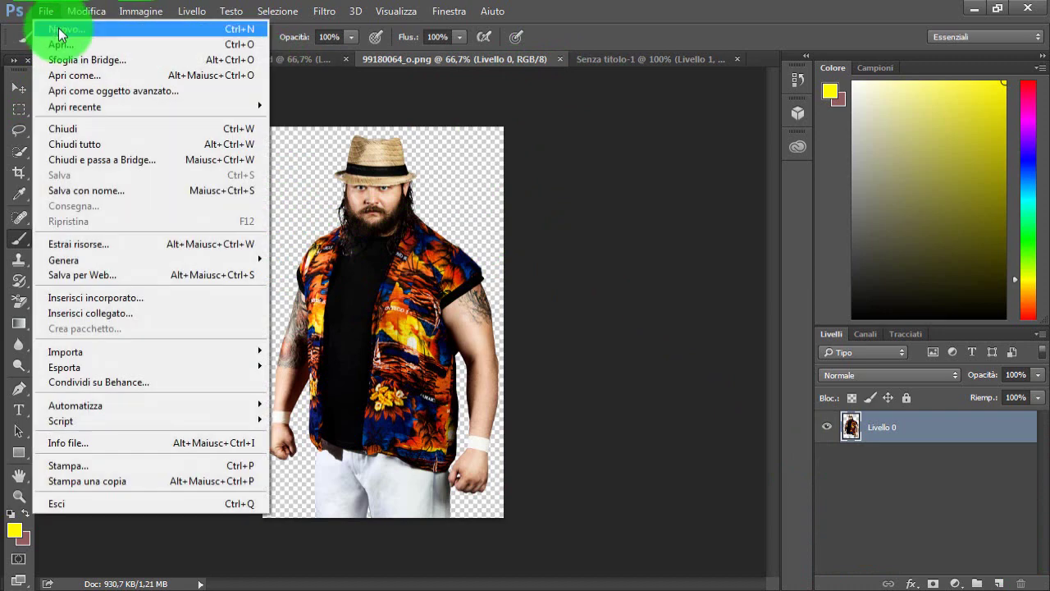
click(66, 47)
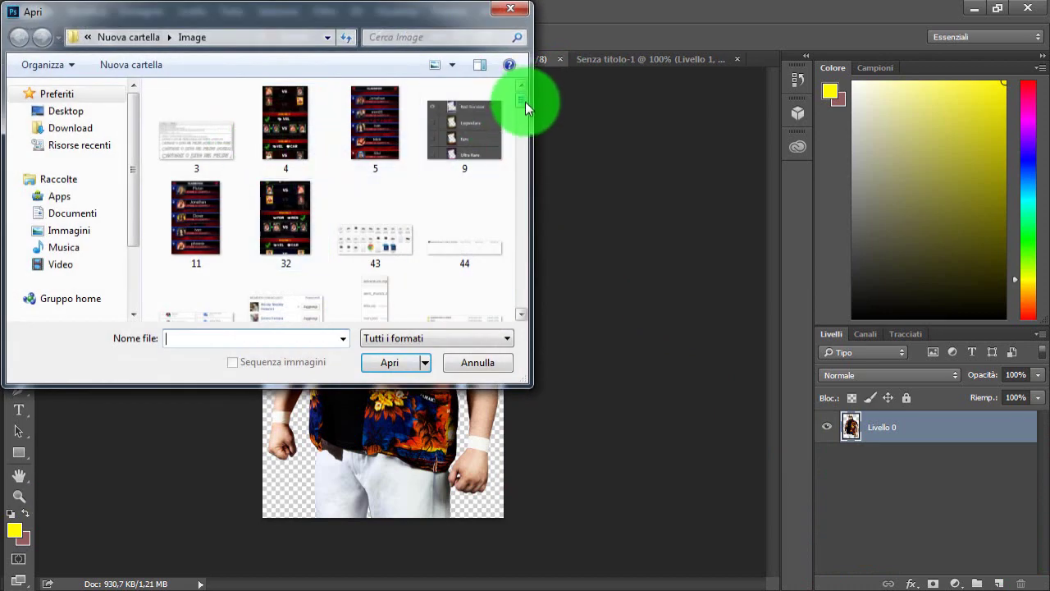
drag(525, 102, 523, 130)
double_click(188, 158)
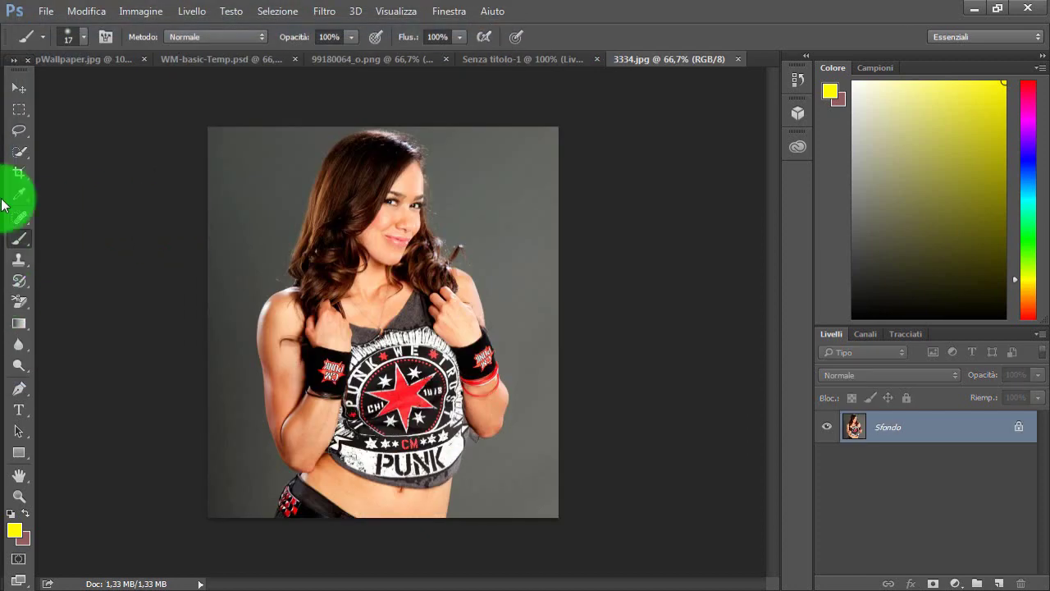
- Try moving the grey background off the photo after selecting it with the Quick Selection tool, undo the move and deselect
click(17, 131)
click(16, 154)
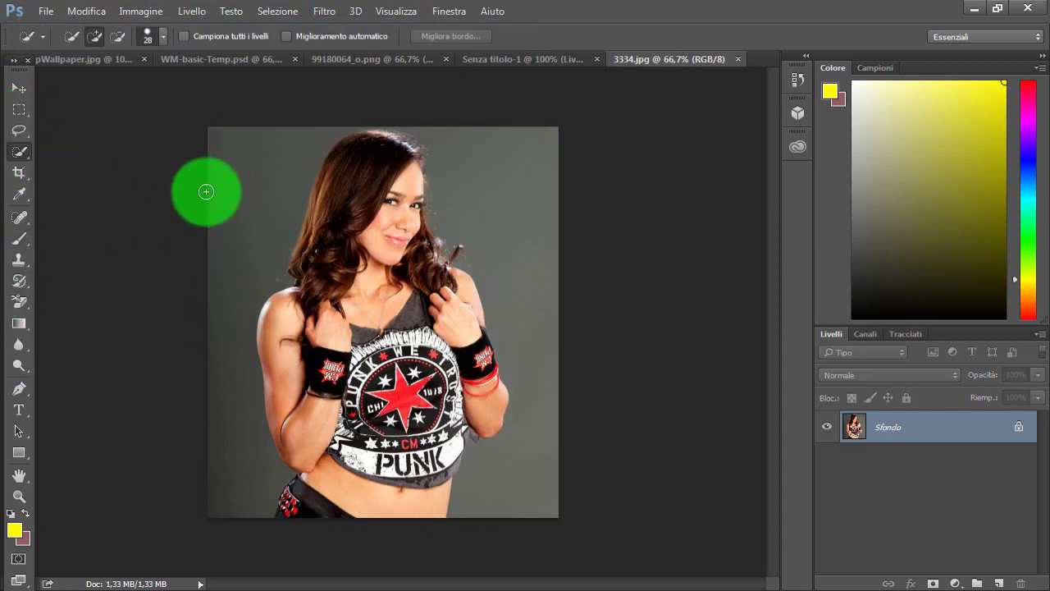
mouse_move(239, 173)
mouse_down()
mouse_move(242, 229)
mouse_move(235, 200)
mouse_up()
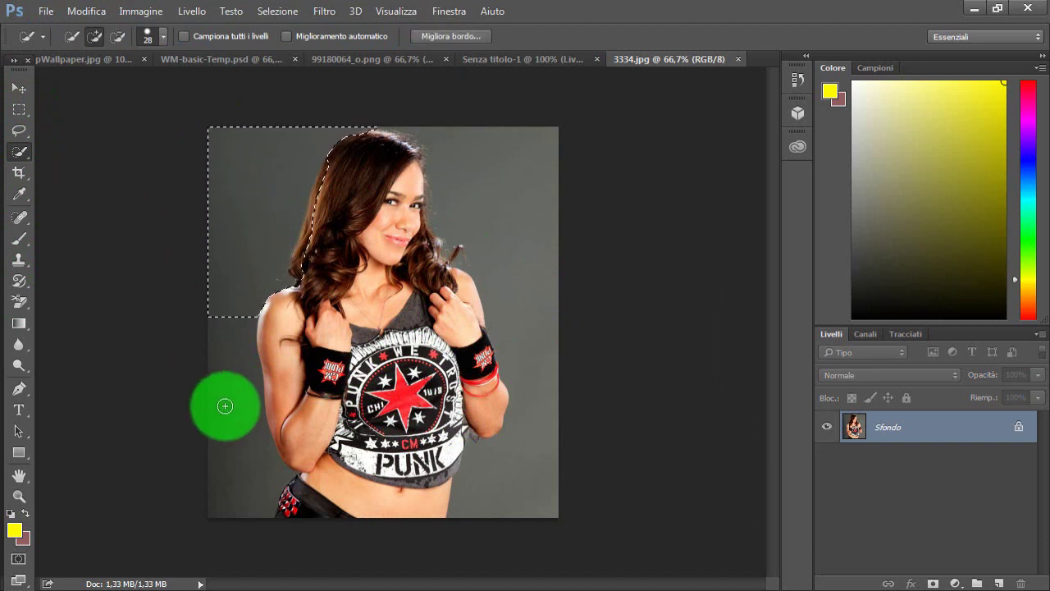
drag(221, 403, 225, 438)
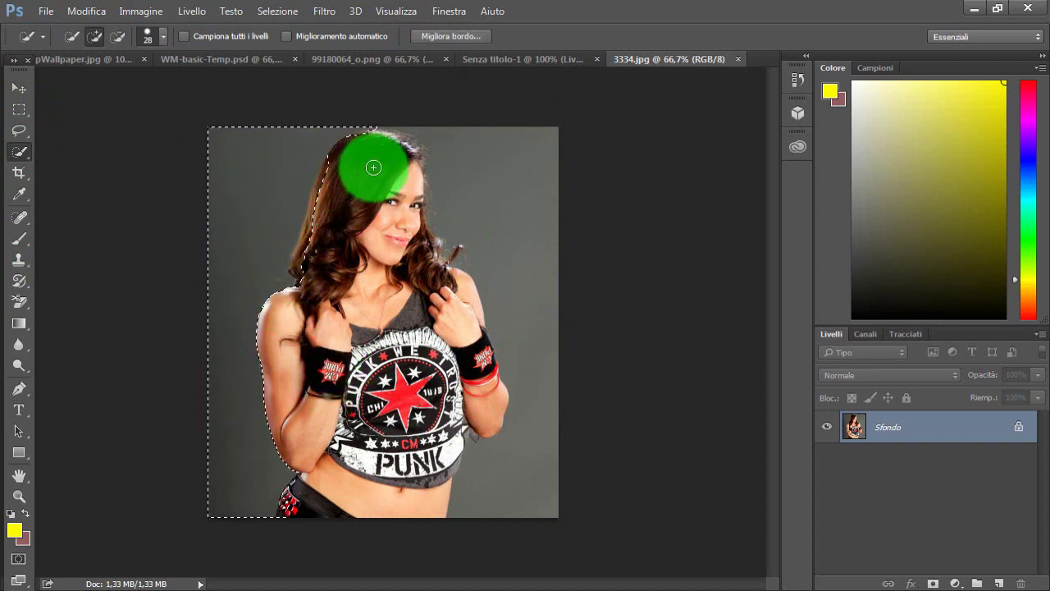
mouse_move(476, 191)
mouse_down()
mouse_move(504, 197)
mouse_move(524, 235)
mouse_move(499, 212)
mouse_move(401, 182)
mouse_move(494, 226)
mouse_move(724, 183)
mouse_move(674, 175)
mouse_move(586, 188)
mouse_move(312, 153)
mouse_up()
click(18, 88)
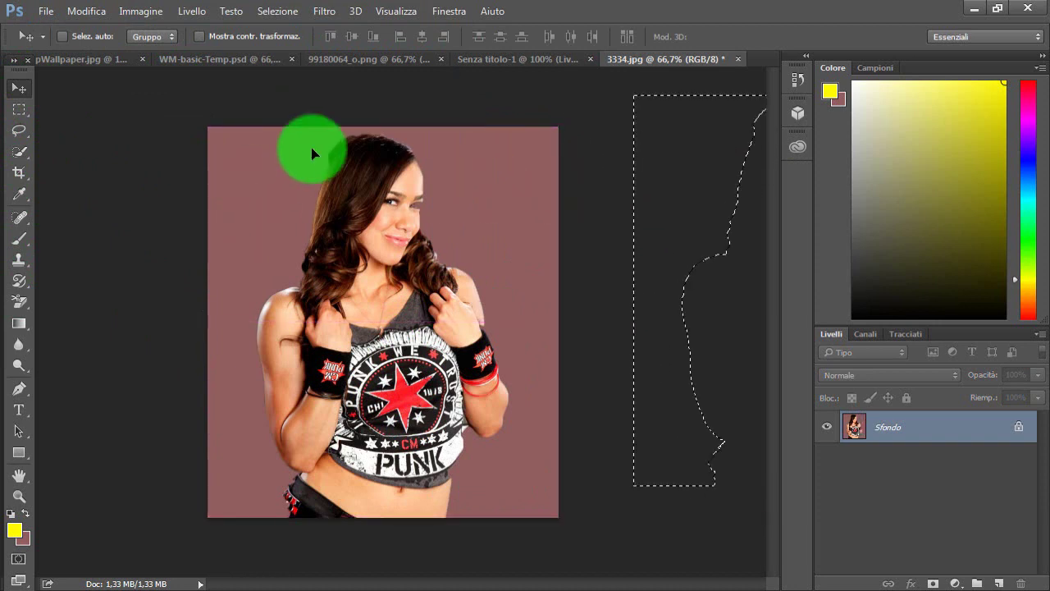
key(ctrl+z)
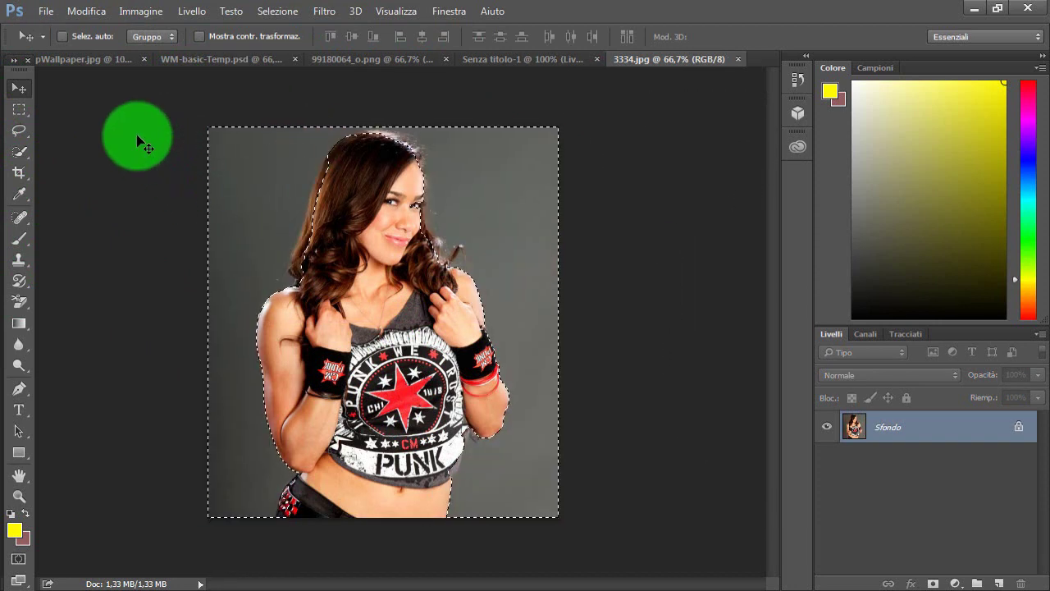
click(19, 110)
click(77, 133)
- Try selecting the woman's hair, face, arms and body with the Quick Selection tool, and clear the selection
click(19, 153)
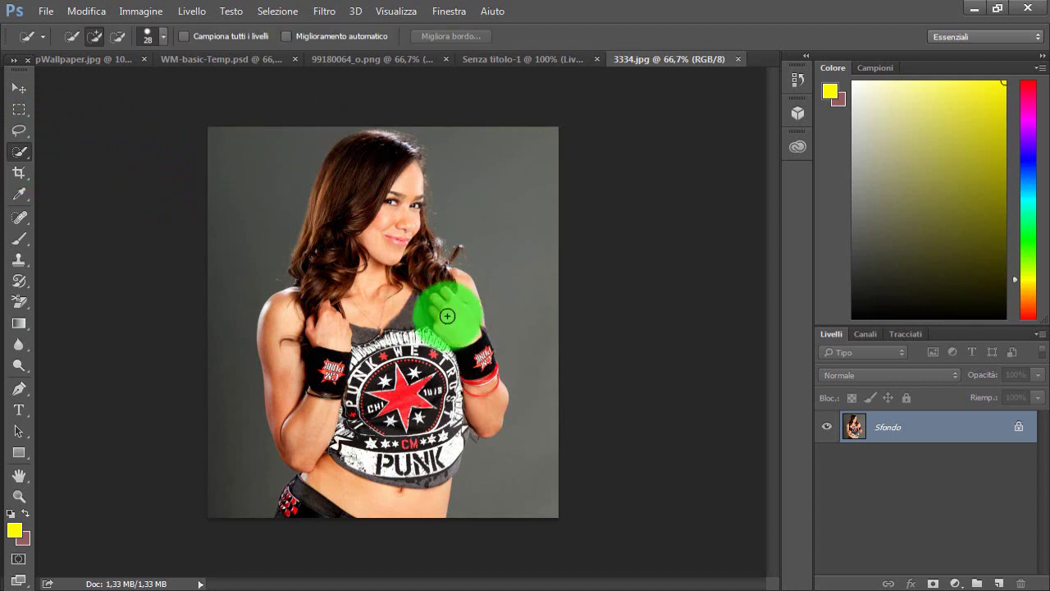
drag(396, 297, 384, 230)
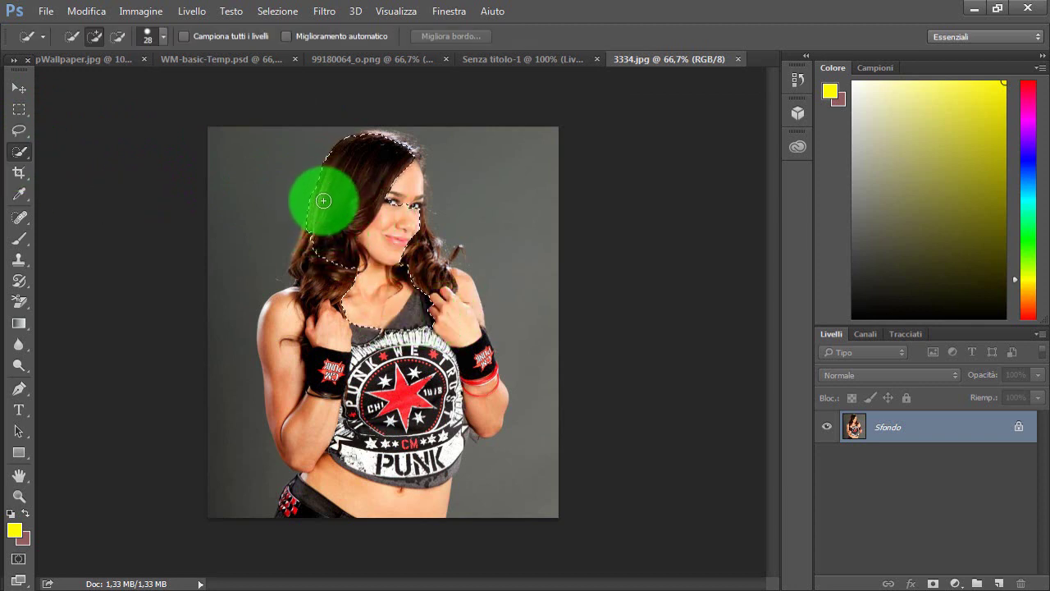
mouse_move(306, 257)
mouse_down()
mouse_move(321, 284)
mouse_move(318, 328)
mouse_move(288, 357)
mouse_move(372, 397)
mouse_move(392, 444)
mouse_move(359, 513)
mouse_up()
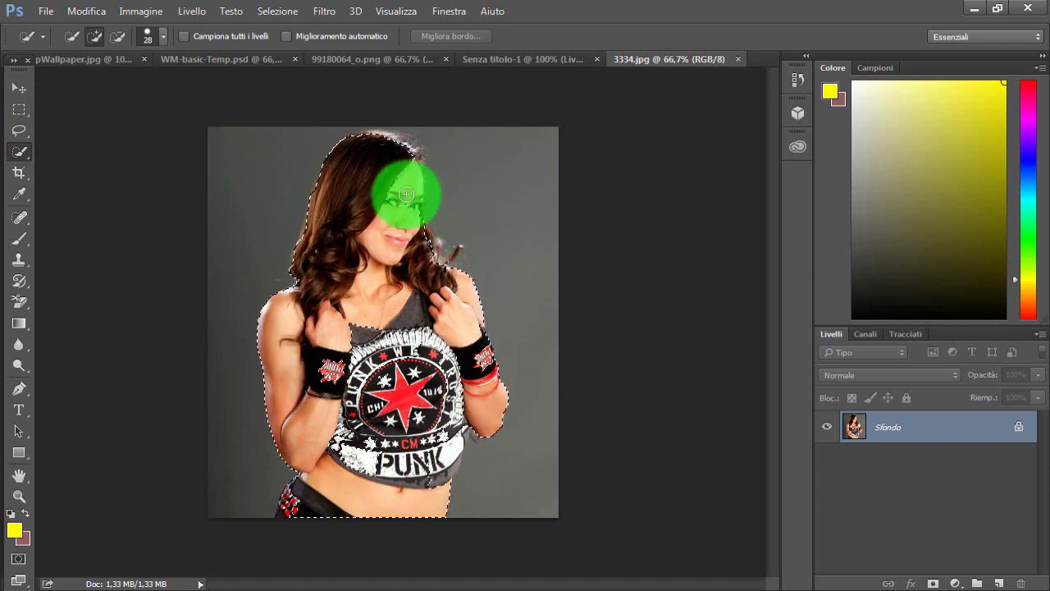
mouse_move(392, 142)
mouse_down()
mouse_move(404, 171)
mouse_move(446, 194)
mouse_move(445, 206)
mouse_move(424, 189)
mouse_up()
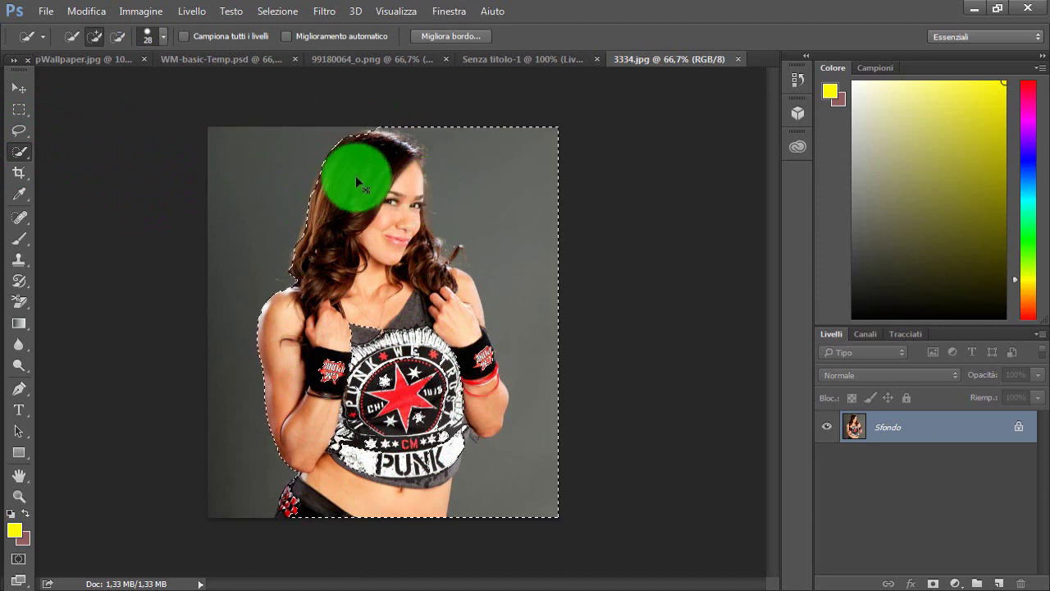
click(19, 109)
click(99, 118)
- Outline the upper-left background beside the woman's hair with the Lasso tool, move that area out of the photo and deselect
click(22, 140)
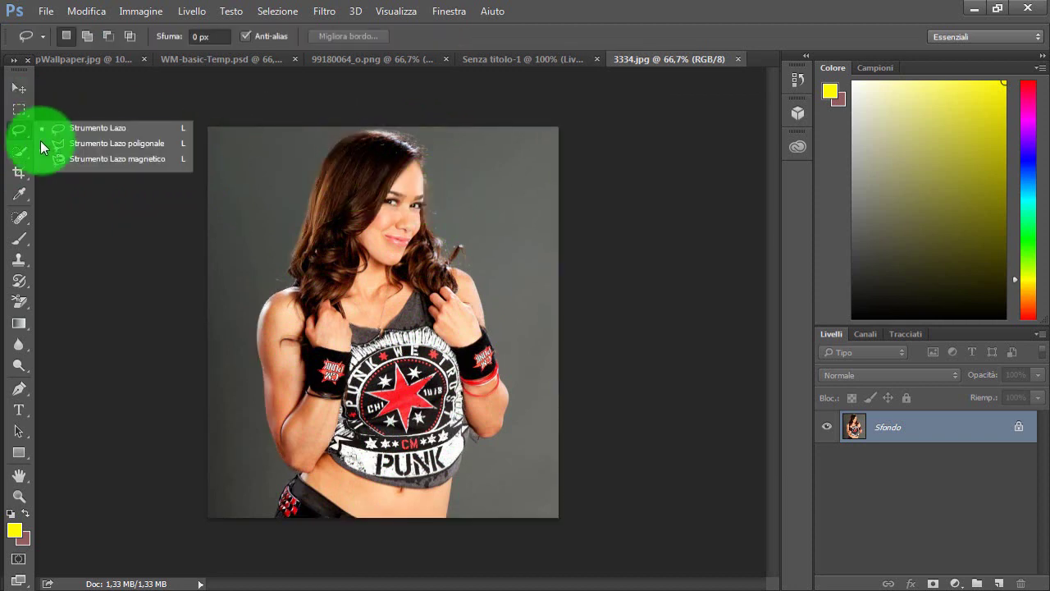
click(77, 136)
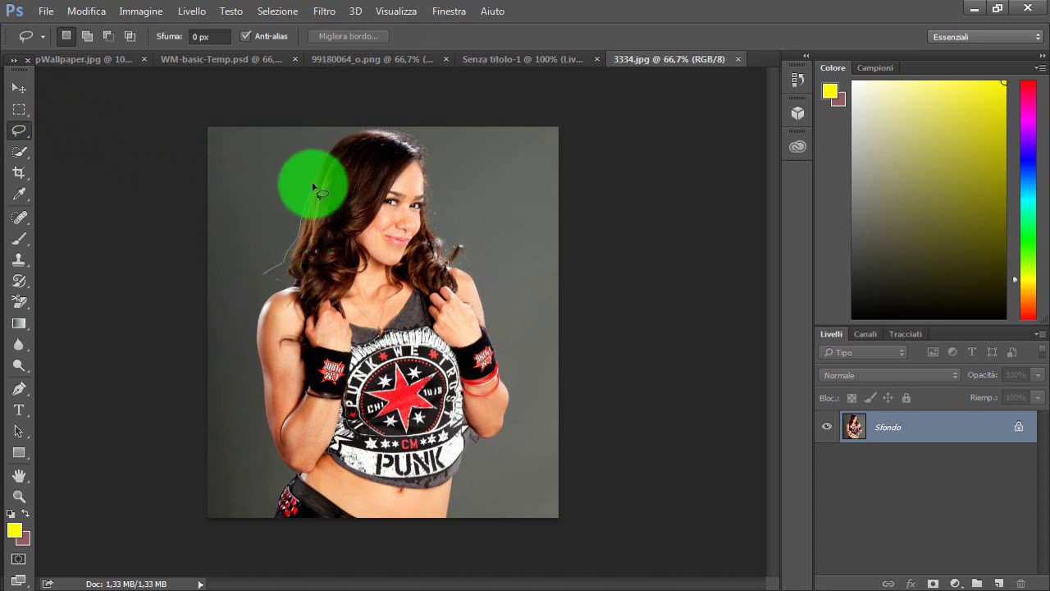
mouse_move(341, 143)
mouse_down()
mouse_move(280, 128)
mouse_move(206, 141)
mouse_move(204, 270)
mouse_move(243, 288)
mouse_move(271, 271)
mouse_up()
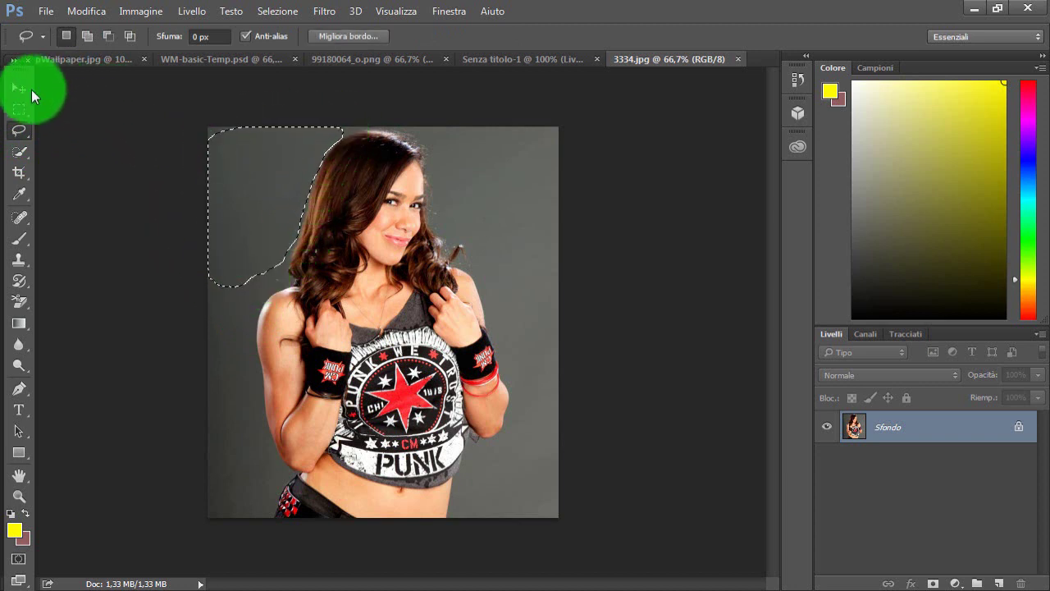
click(19, 88)
mouse_move(226, 193)
mouse_down()
mouse_move(183, 188)
mouse_move(265, 218)
mouse_move(107, 205)
mouse_move(88, 217)
mouse_move(104, 184)
mouse_up()
click(18, 109)
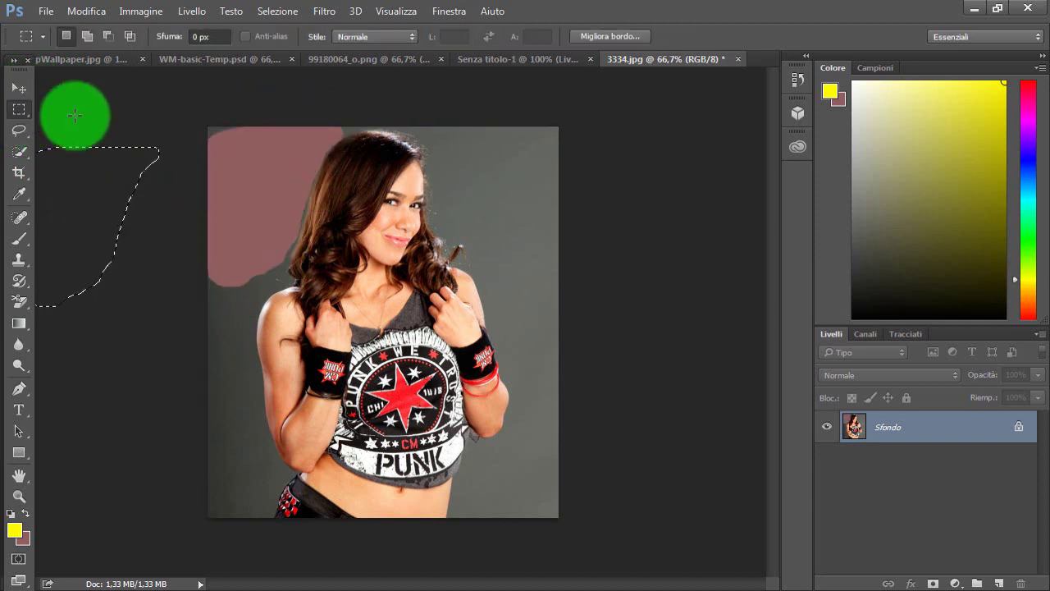
click(101, 143)
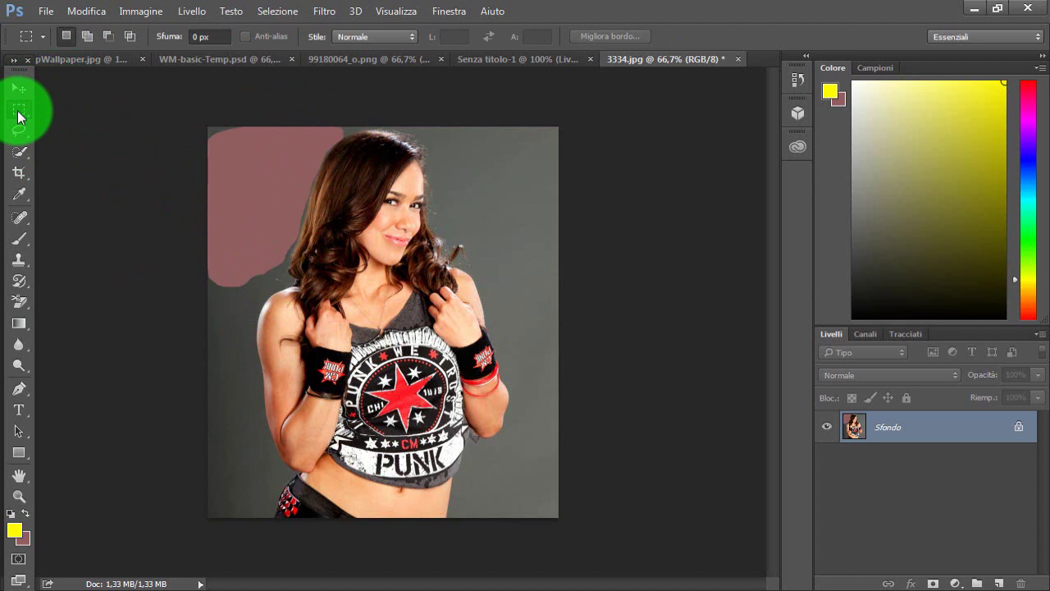
- Try drawing a rectangular selection beside the woman's photo, and close 3334.jpg without saving the changes
drag(18, 112, 64, 110)
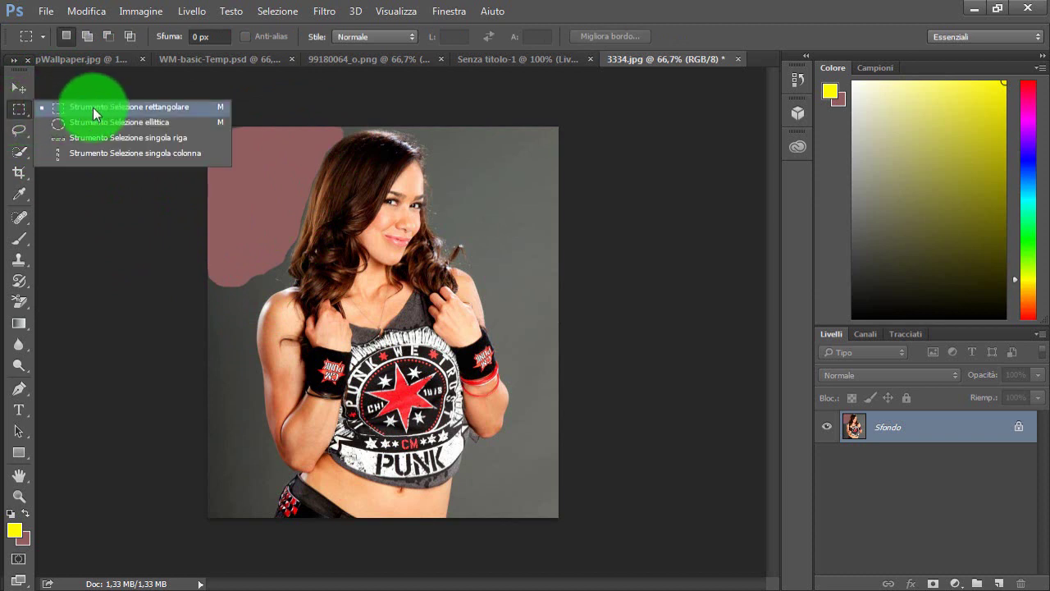
click(94, 107)
drag(146, 182, 148, 274)
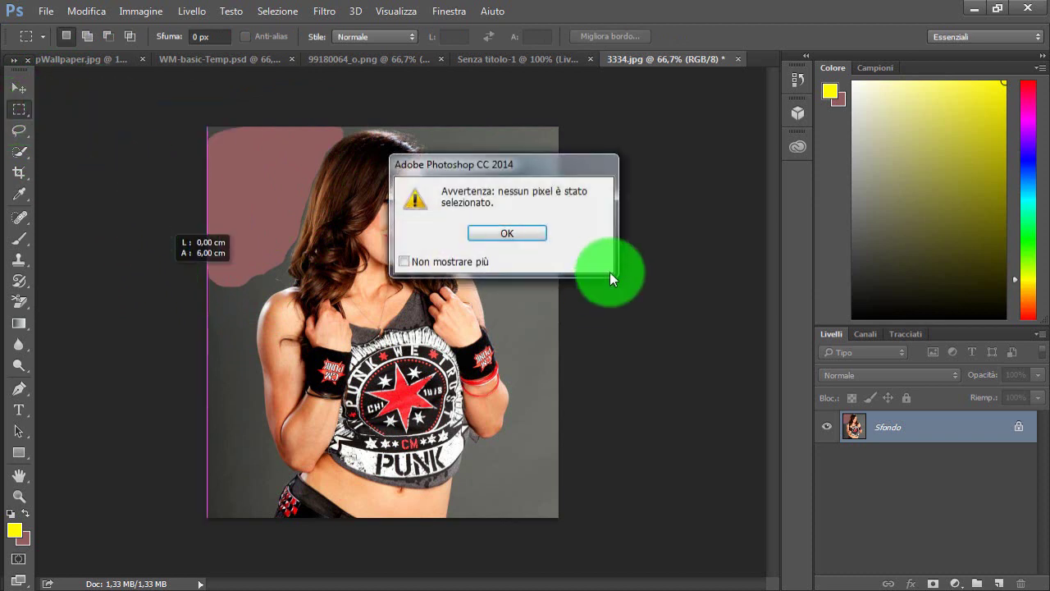
click(508, 233)
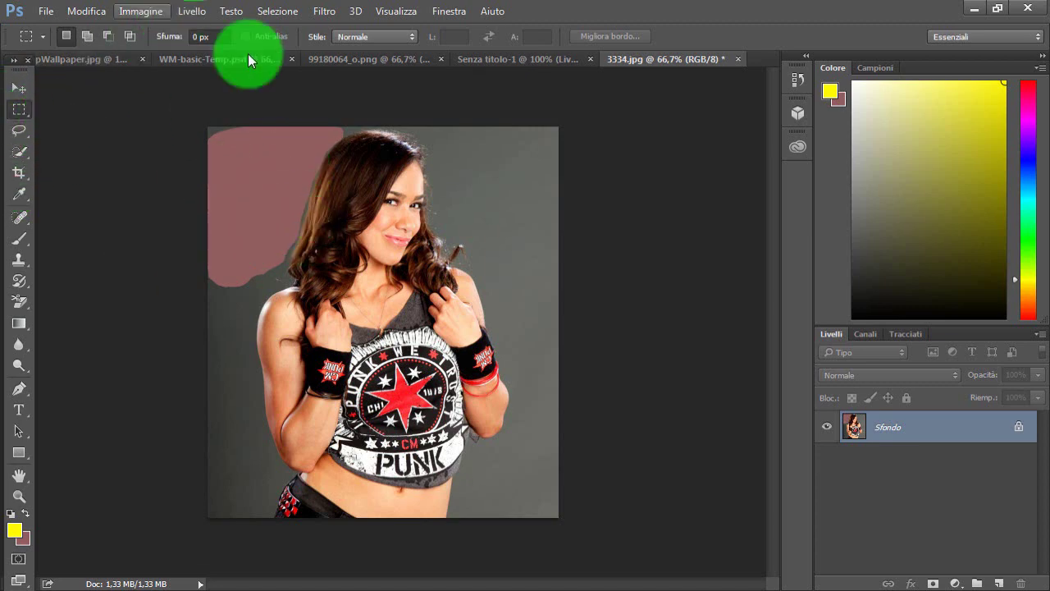
click(738, 60)
click(589, 233)
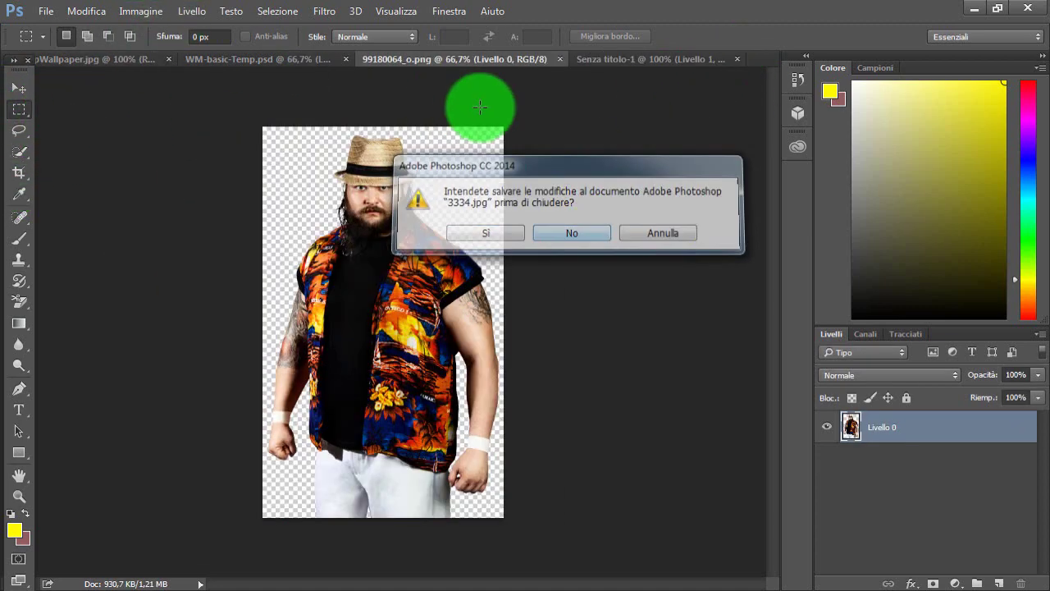
- Select the whole wrestler in 99180064_o.png with the Quick Selection tool, enlarging its brush size to 479
click(19, 151)
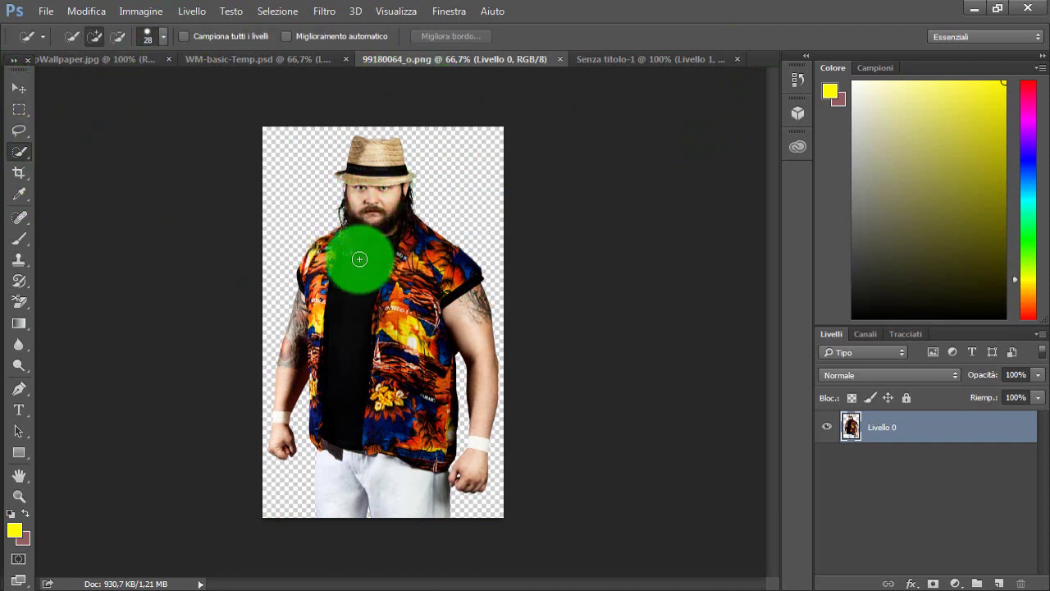
mouse_move(360, 260)
mouse_down()
mouse_move(379, 311)
mouse_move(390, 297)
mouse_move(353, 254)
mouse_up()
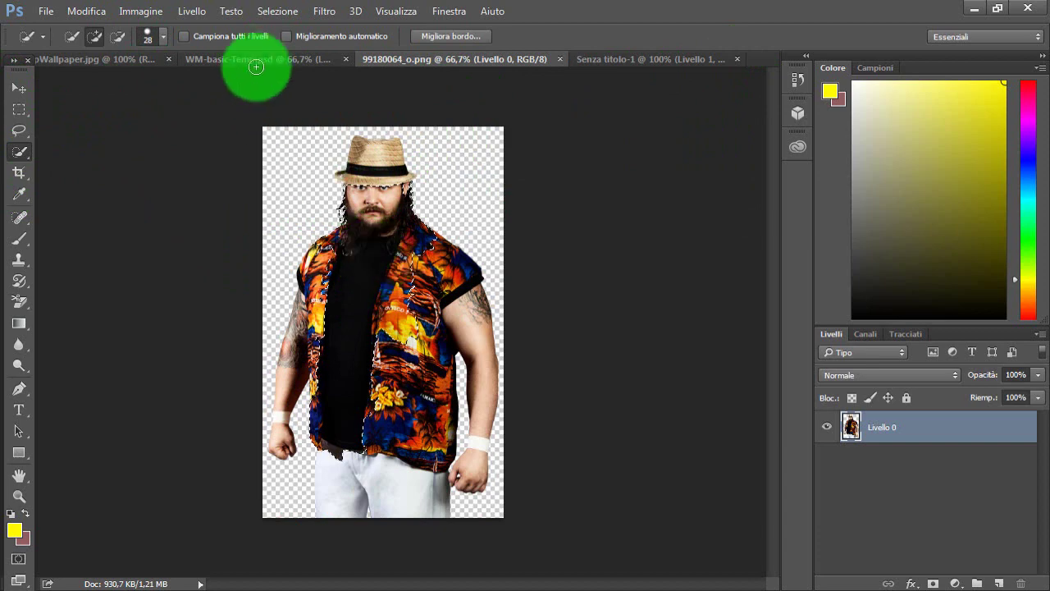
click(161, 36)
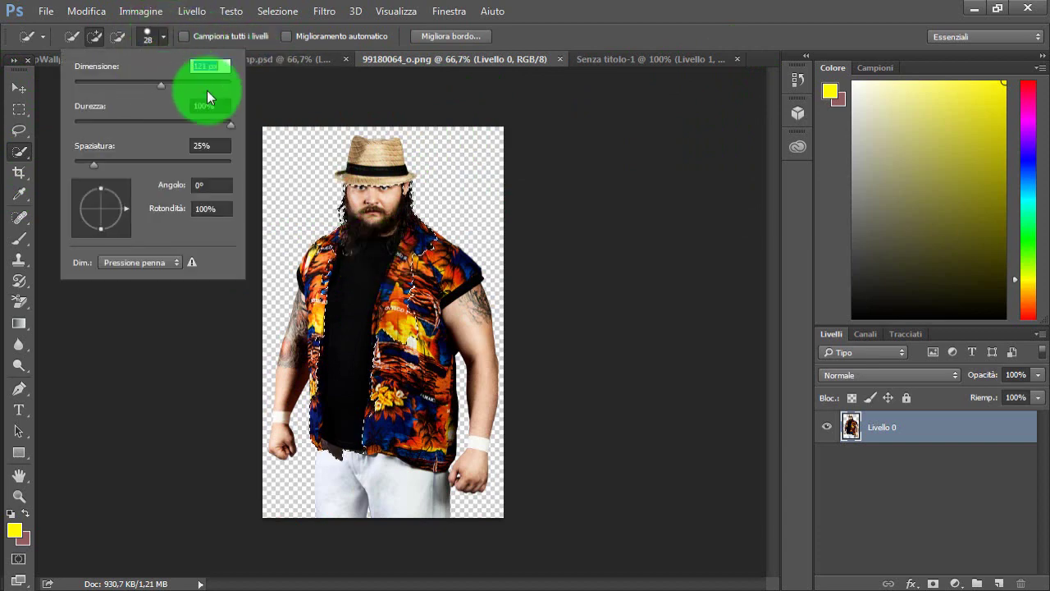
drag(183, 92, 213, 91)
mouse_move(424, 265)
mouse_down()
mouse_move(382, 342)
mouse_move(427, 409)
mouse_move(485, 415)
mouse_up()
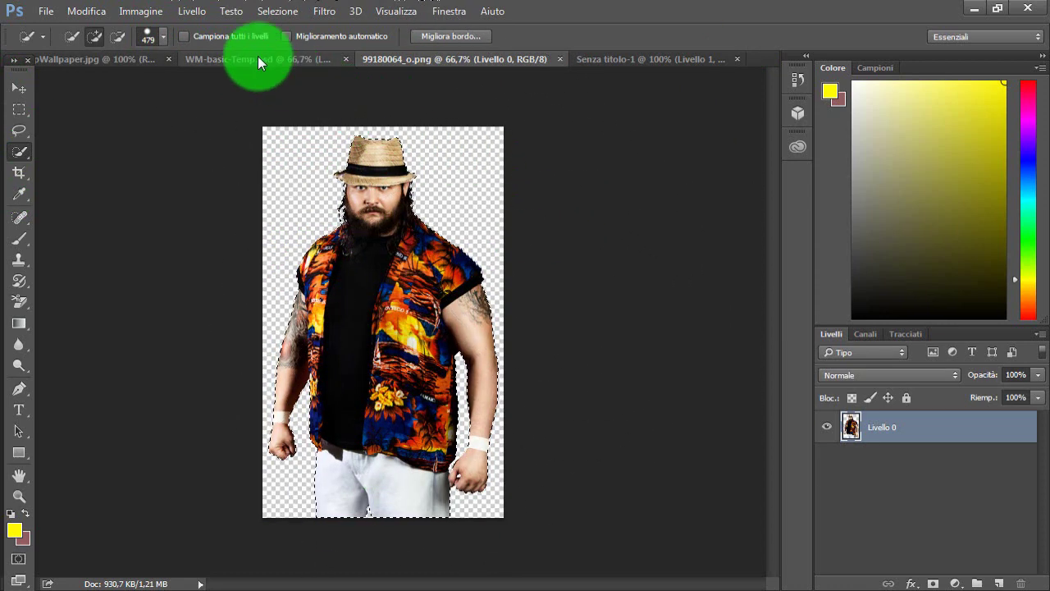
- Paste the wrestler cutout into WM-basic-Temp.psd below Layer 1 and move it down inside the card frame
drag(369, 86, 375, 307)
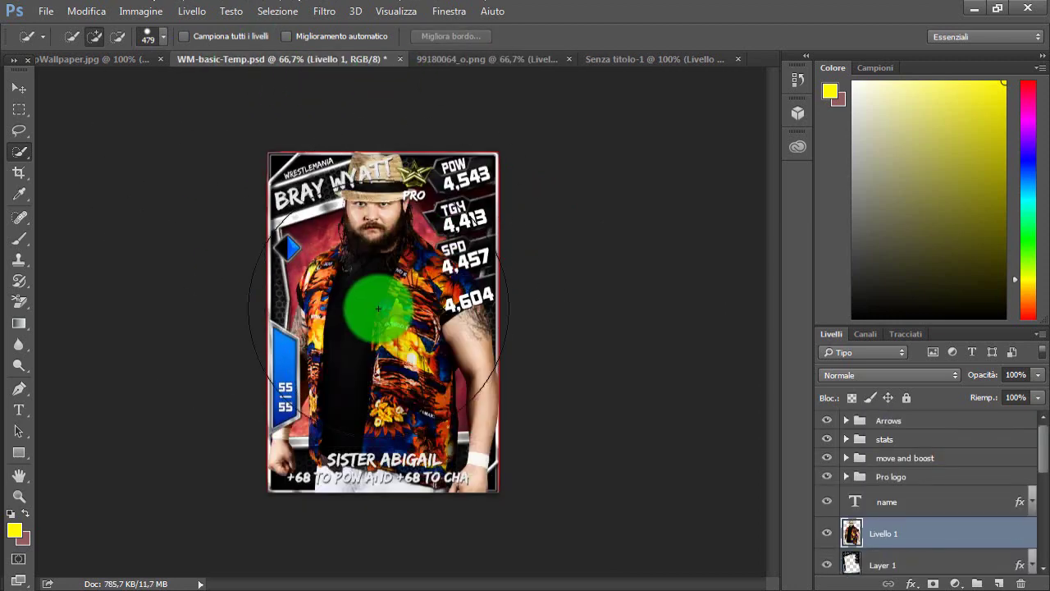
scroll(915, 545, down, 3)
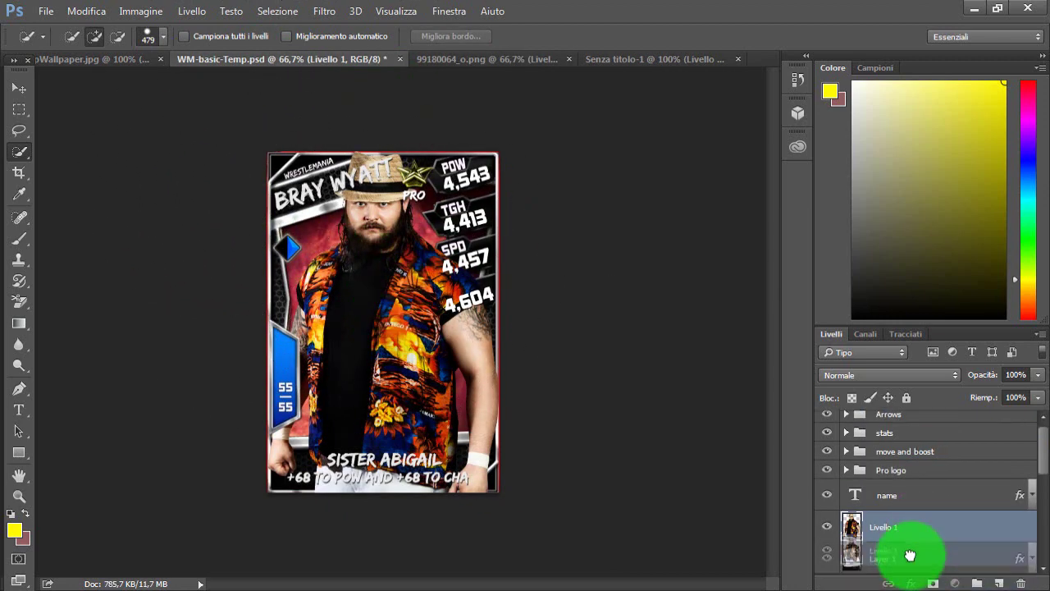
drag(909, 579, 913, 506)
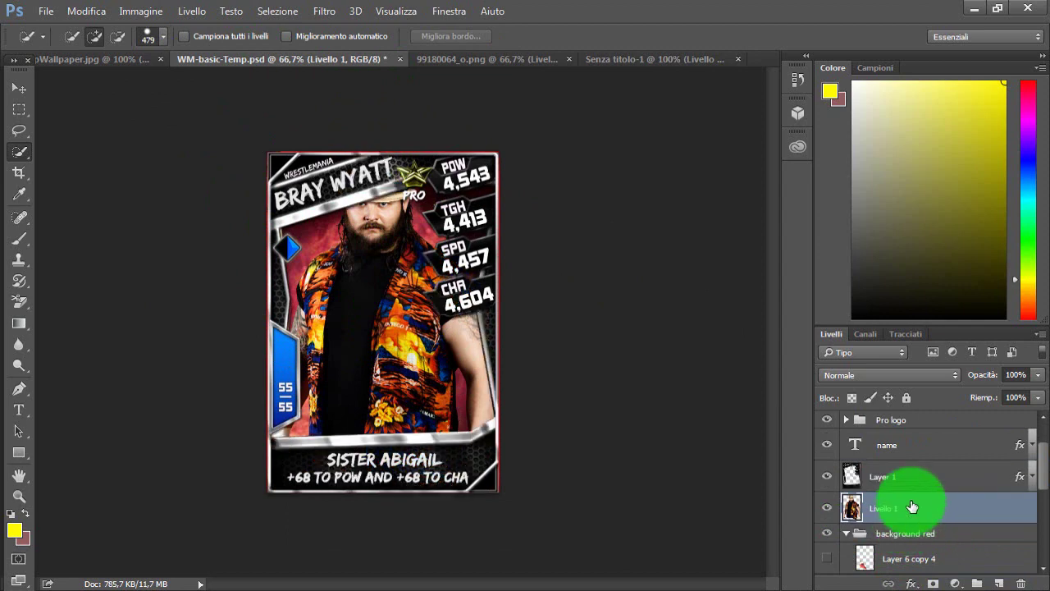
click(20, 90)
mouse_move(342, 354)
mouse_down()
mouse_move(334, 345)
mouse_move(364, 362)
mouse_move(367, 346)
mouse_move(367, 361)
mouse_move(374, 353)
mouse_up()
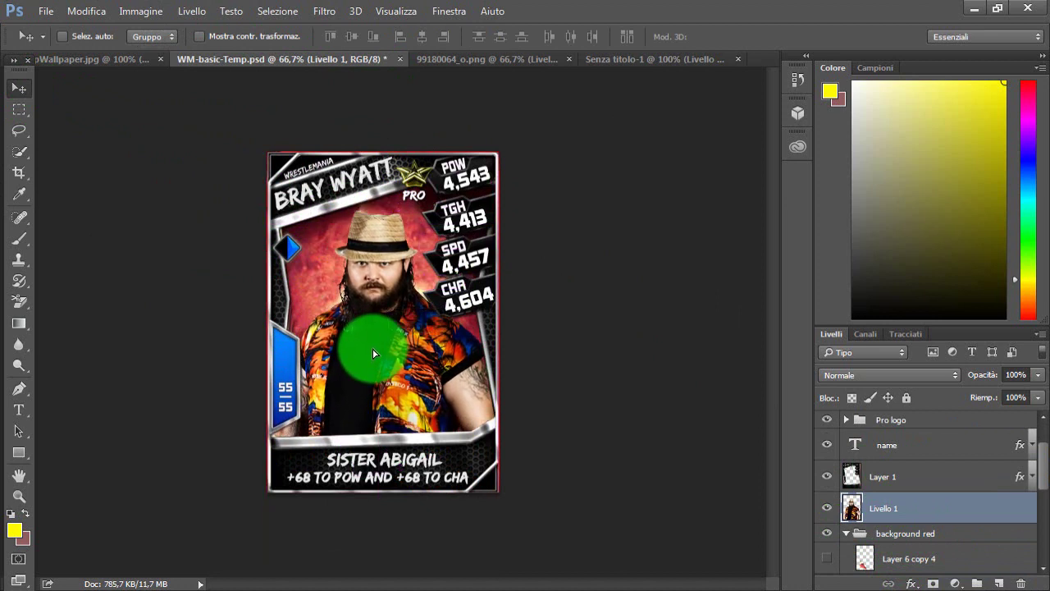
- Undo the wrestler's repositioning, layer reordering and paste in the card template
key(ctrl+z)
key(ctrl+z)
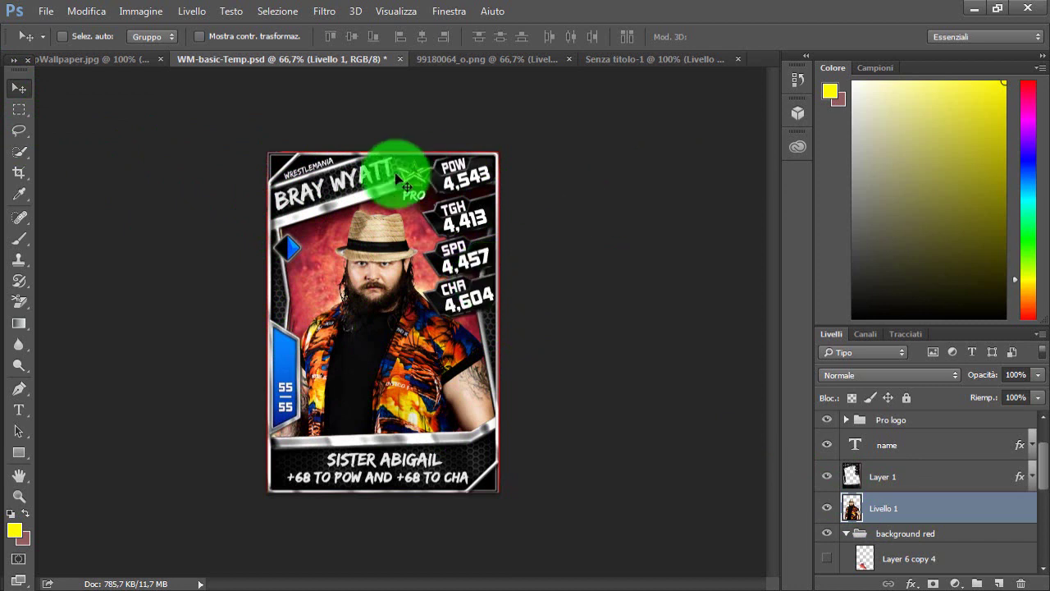
key(ctrl+alt+z)
key(ctrl+alt+z)
key(ctrl+alt+z)
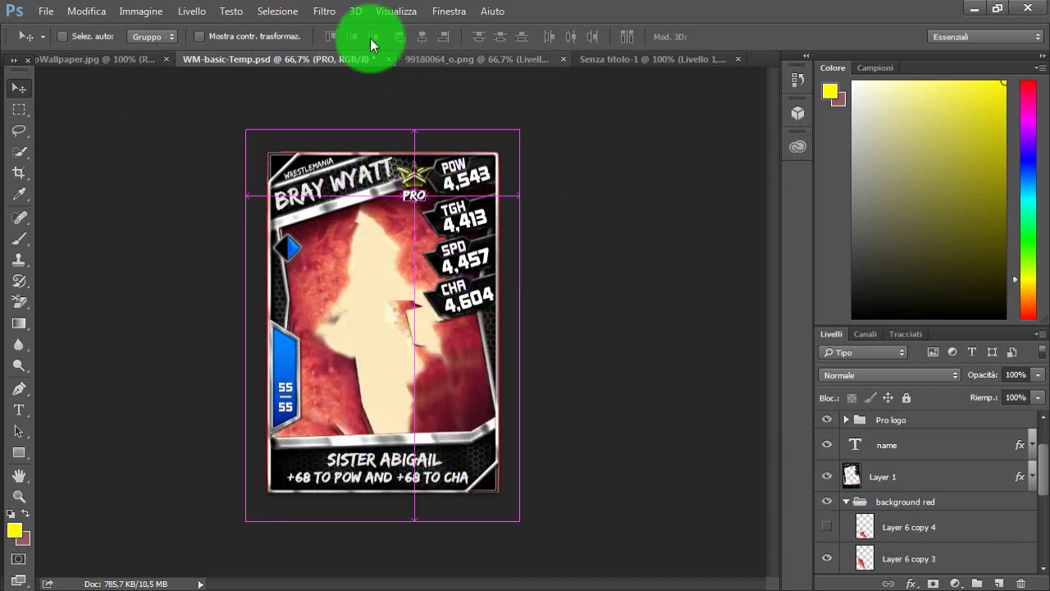
- Resize the 99180064_o.png image to a width of 13 cm with its proportions linked
click(582, 59)
click(480, 60)
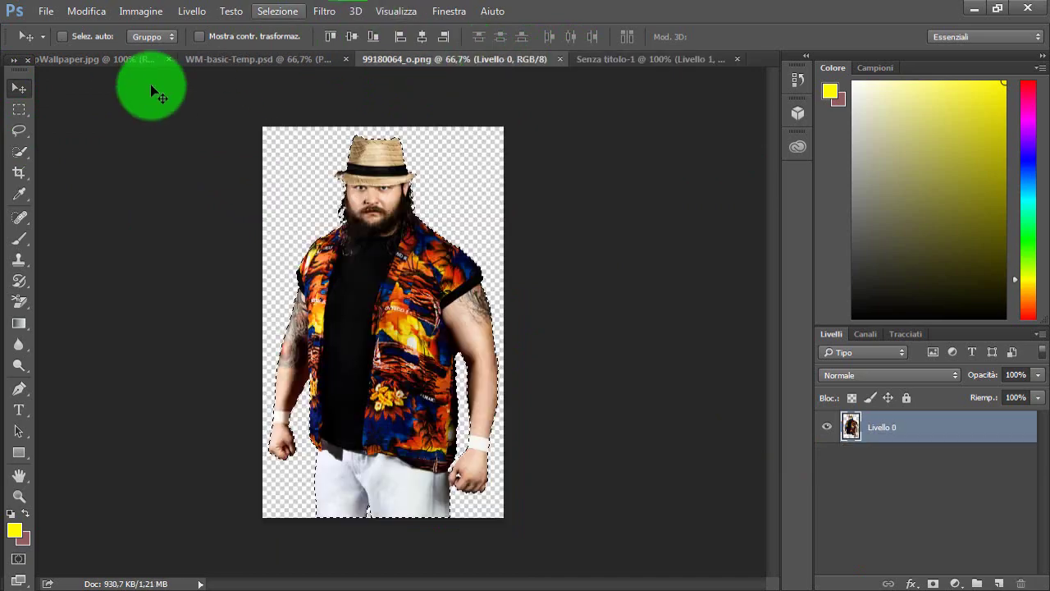
click(157, 14)
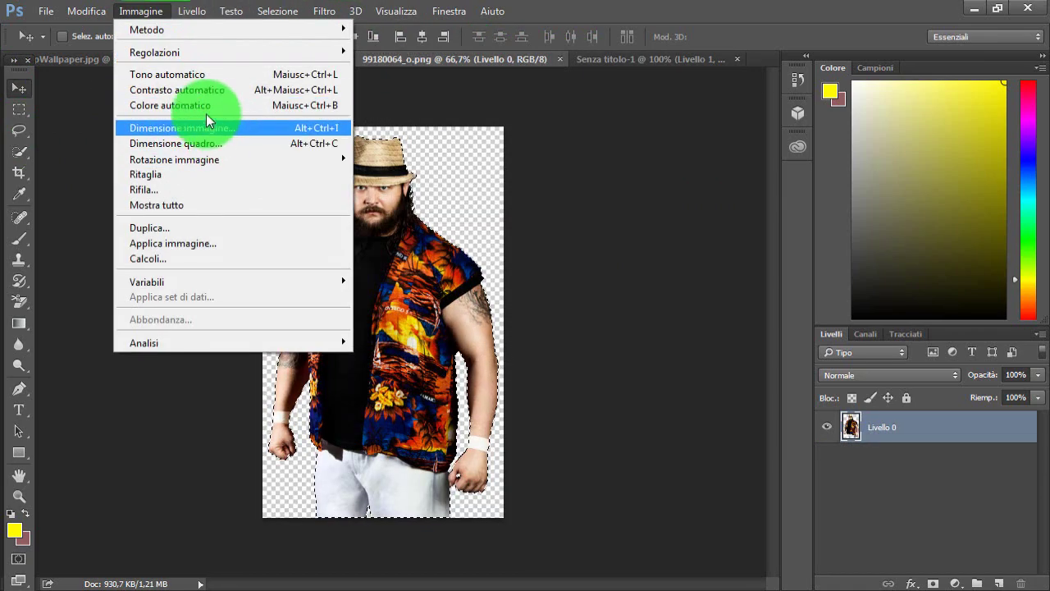
click(215, 124)
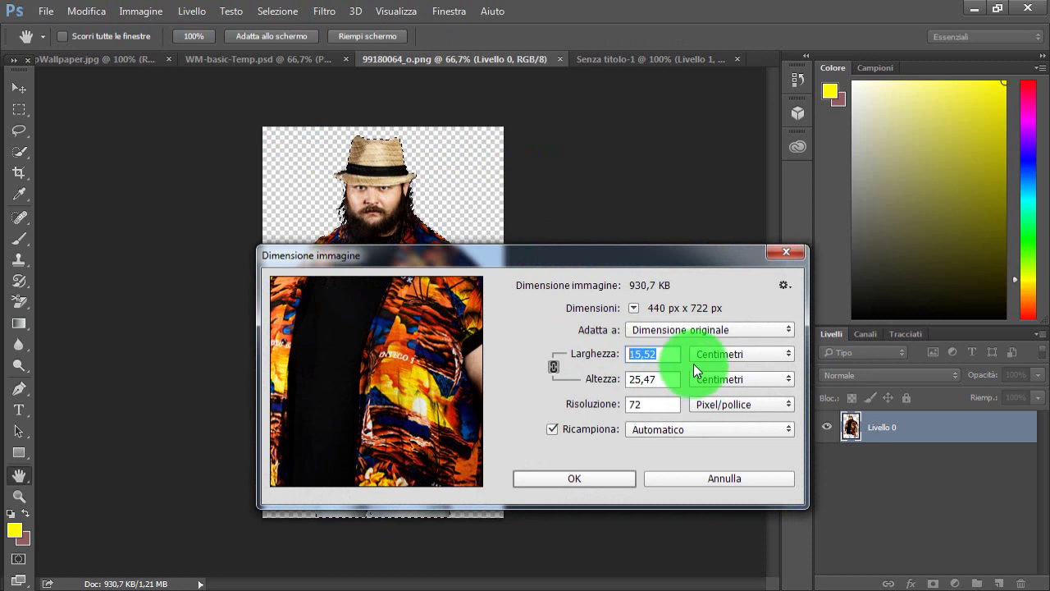
text(13)
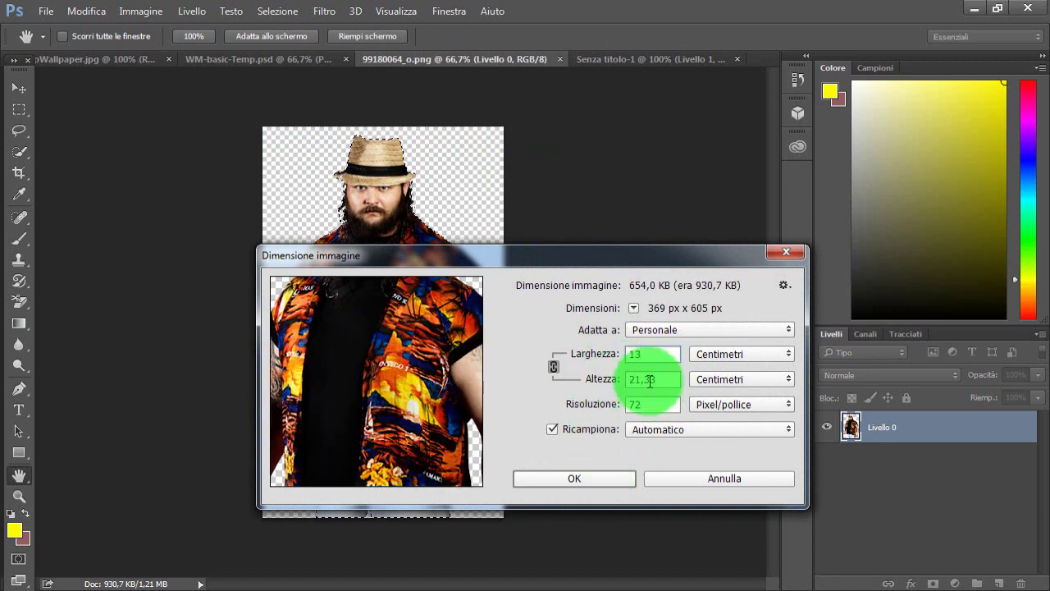
click(615, 477)
- Select the whole resized wrestler again with the Quick Selection tool
key(v)
click(20, 152)
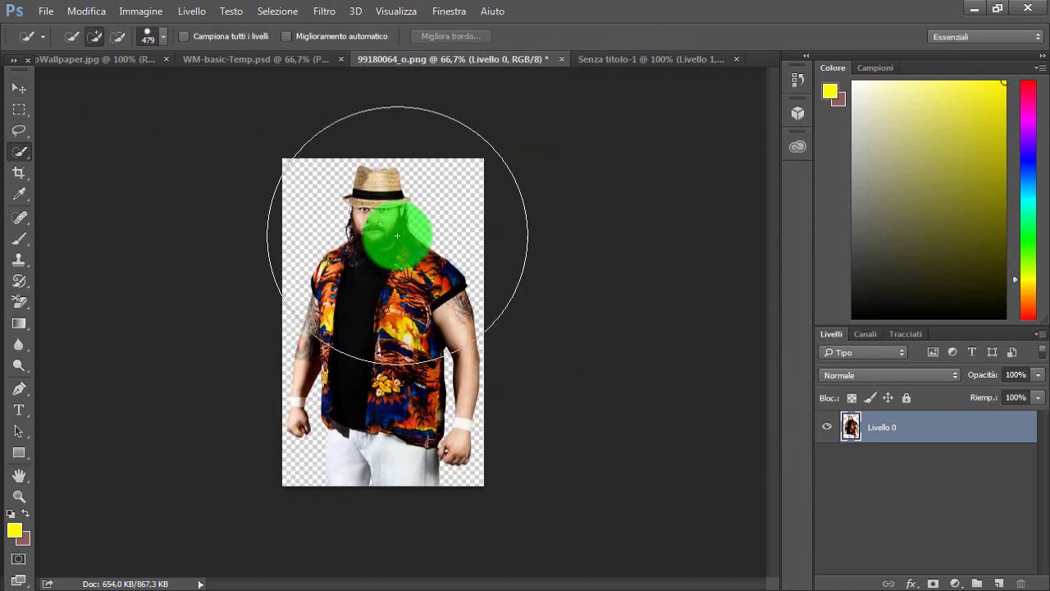
mouse_move(391, 228)
mouse_down()
mouse_move(360, 291)
mouse_move(372, 285)
mouse_move(387, 320)
mouse_move(401, 392)
mouse_move(456, 308)
mouse_up()
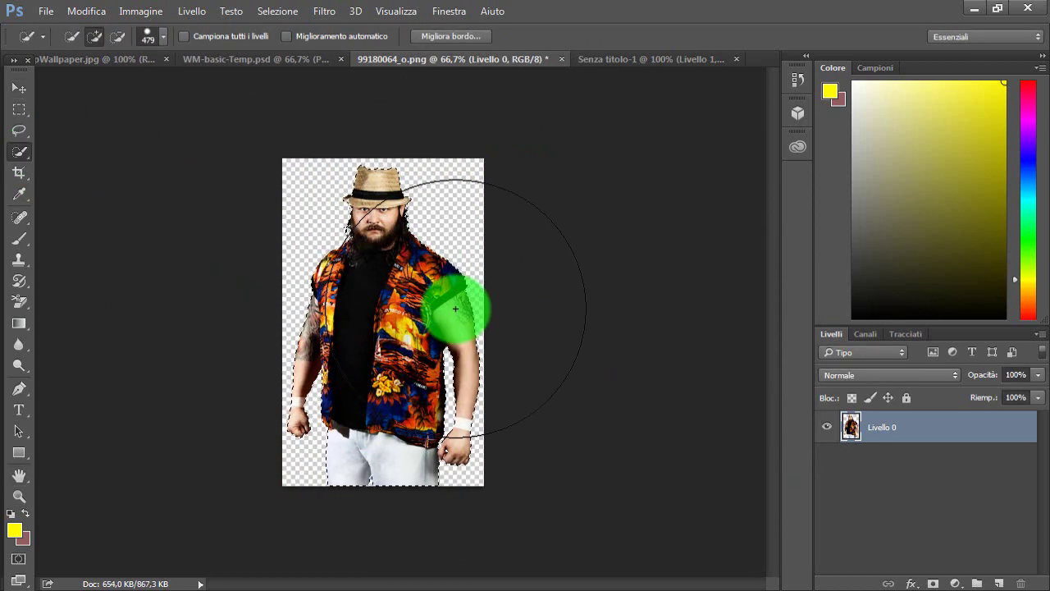
- Try pasting the resized wrestler into WM-basic-Temp.psd, undo the paste and select Layer 1 as the insertion point
click(268, 55)
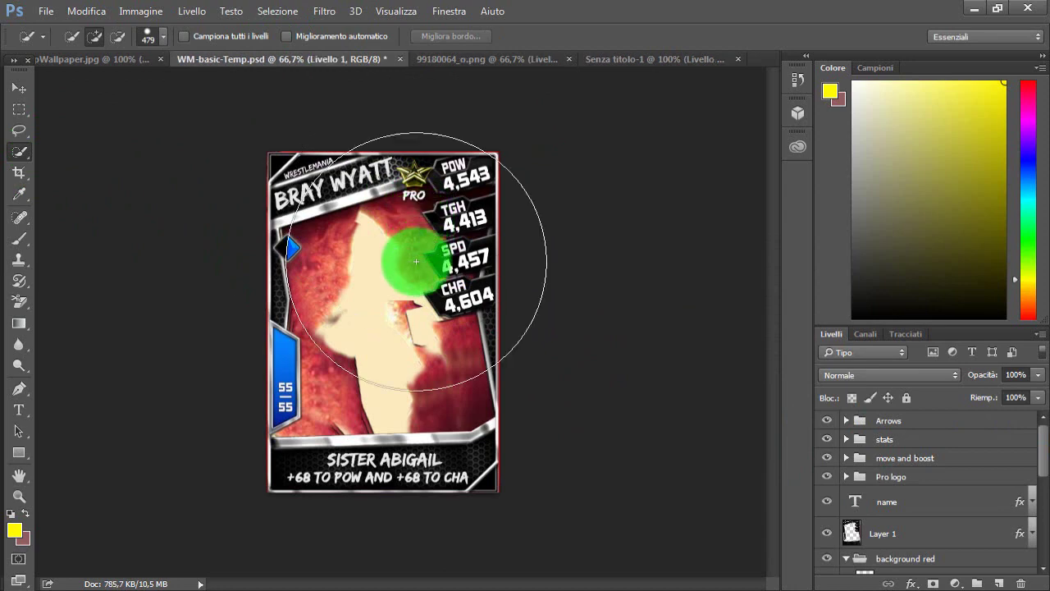
key(ctrl+v)
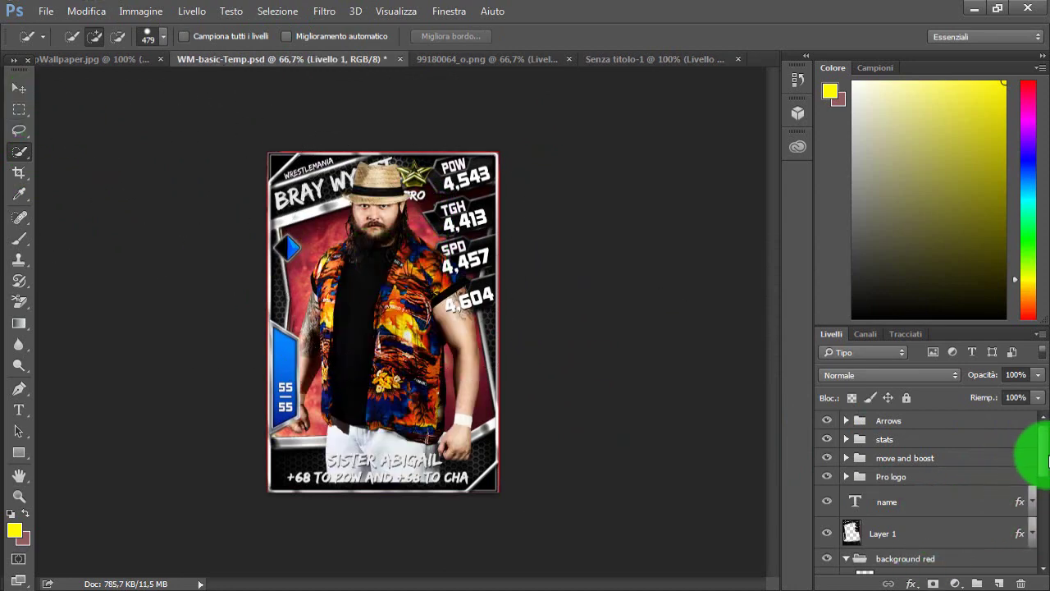
drag(1048, 461, 1048, 482)
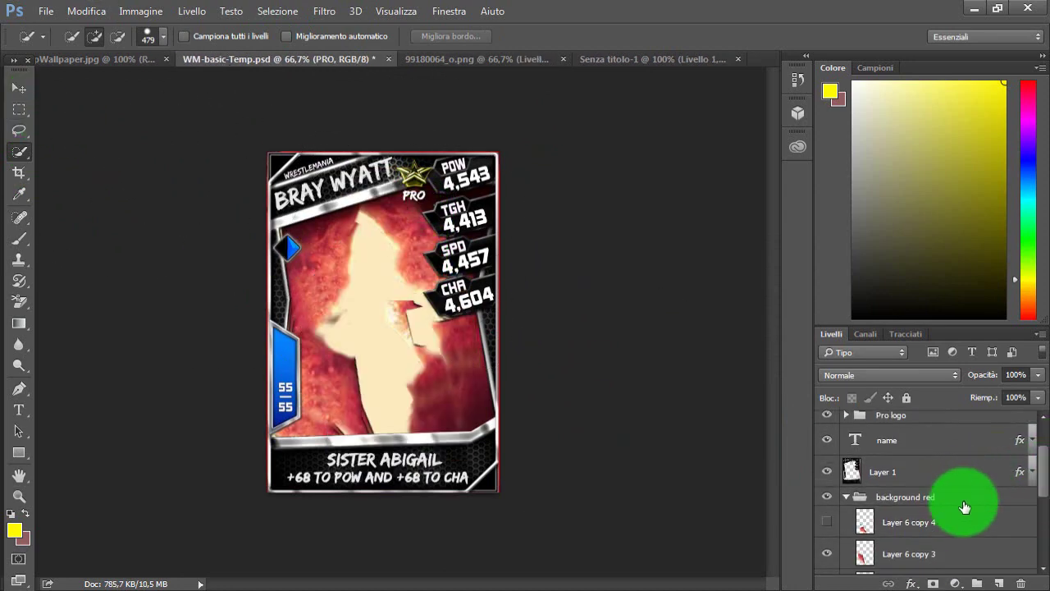
click(935, 480)
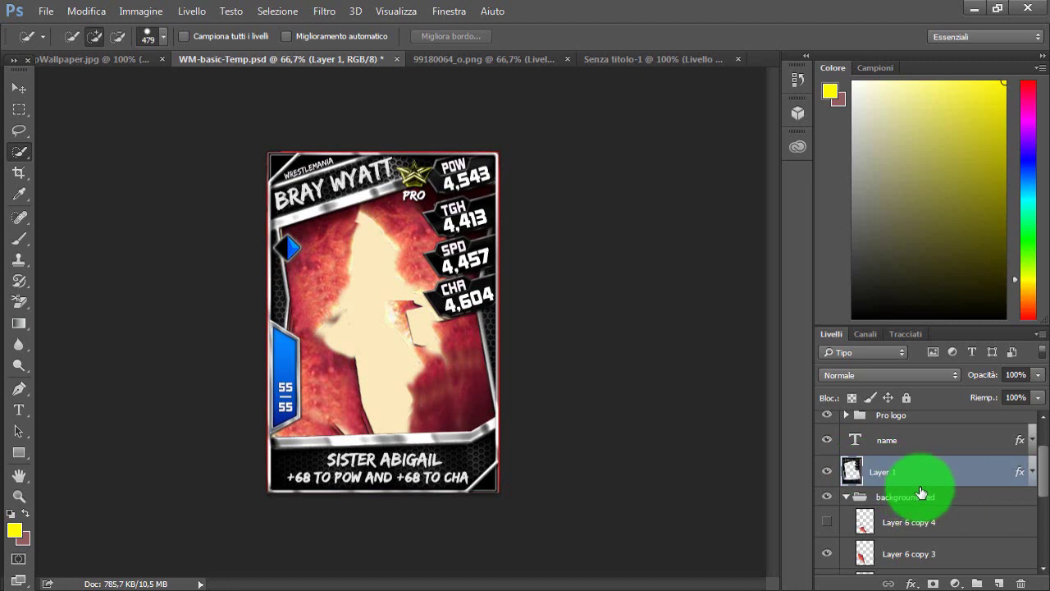
- Paste the resized wrestler directly below Layer 1 and move him down inside the card frame
key(ctrl+v)
drag(921, 486, 916, 517)
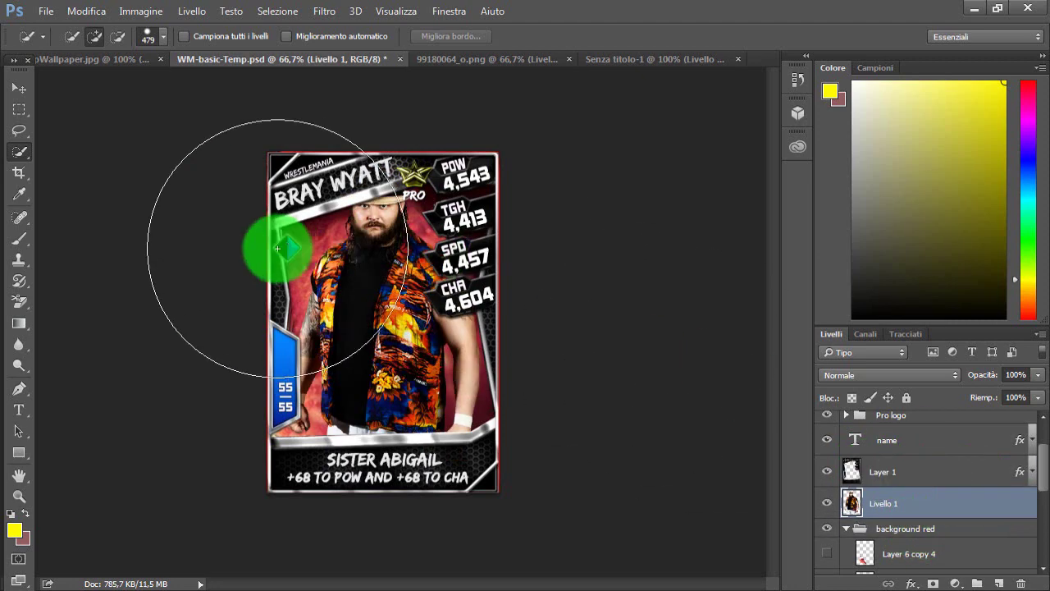
key(v)
drag(420, 324, 437, 363)
- Apply the Bagliore interno, Bagliore esterno and Ombra esterna layer effects to the wrestler layer Livello 1
click(929, 515)
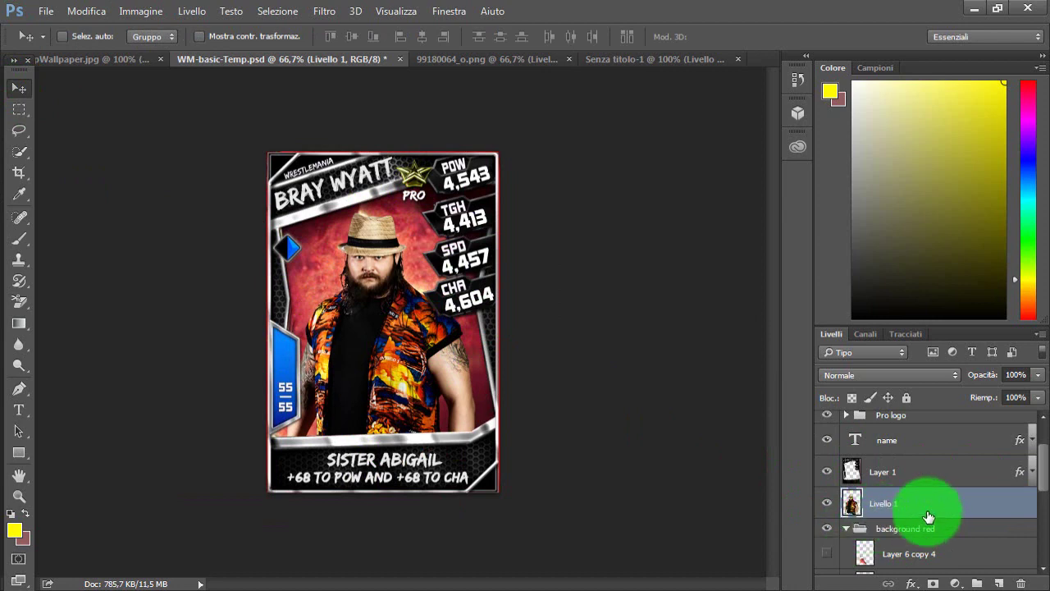
double_click(970, 511)
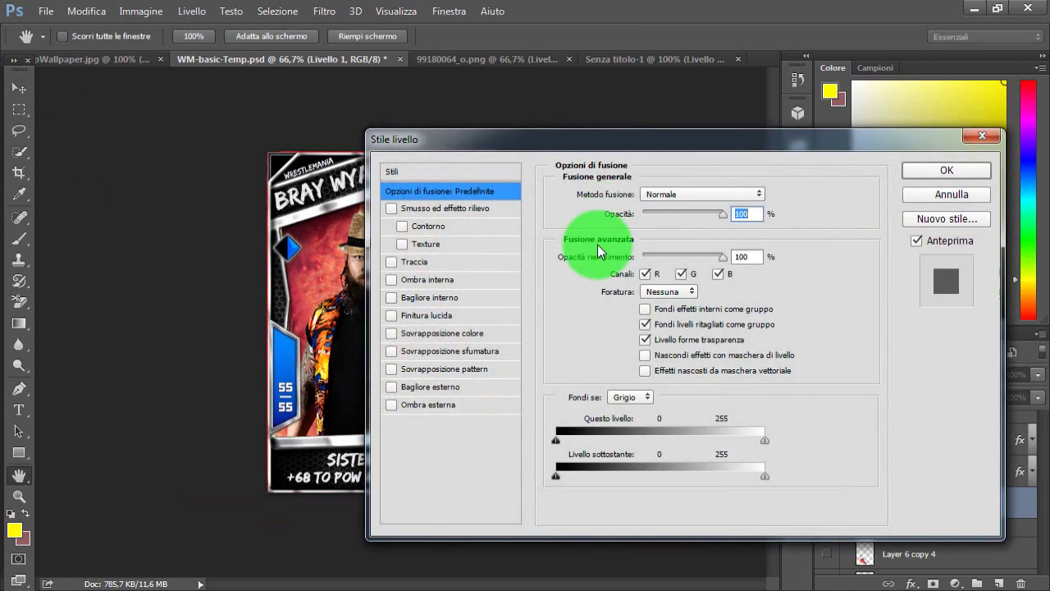
drag(598, 123, 698, 117)
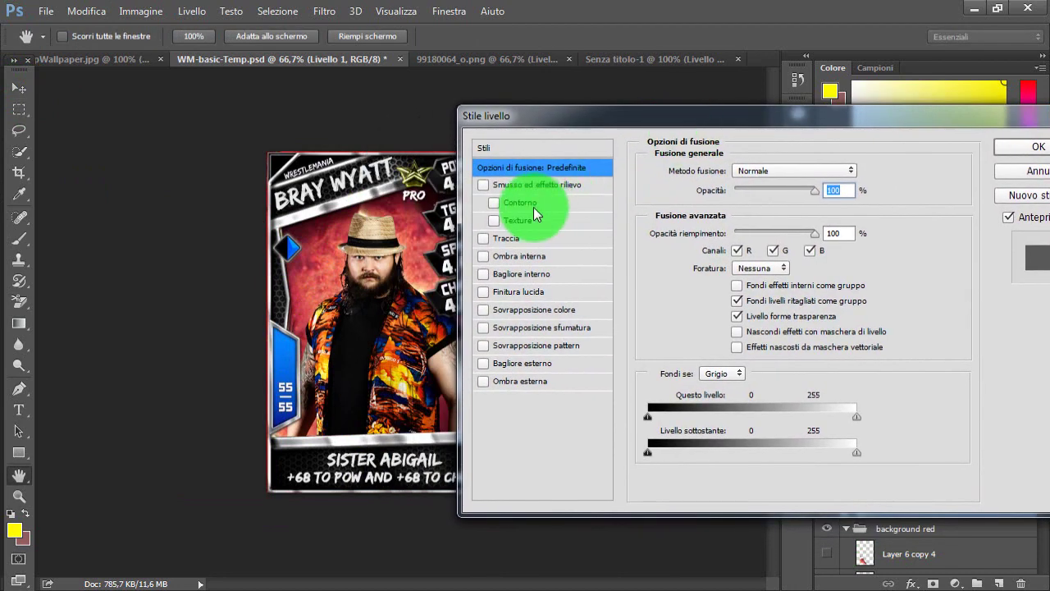
click(484, 274)
click(483, 364)
click(483, 383)
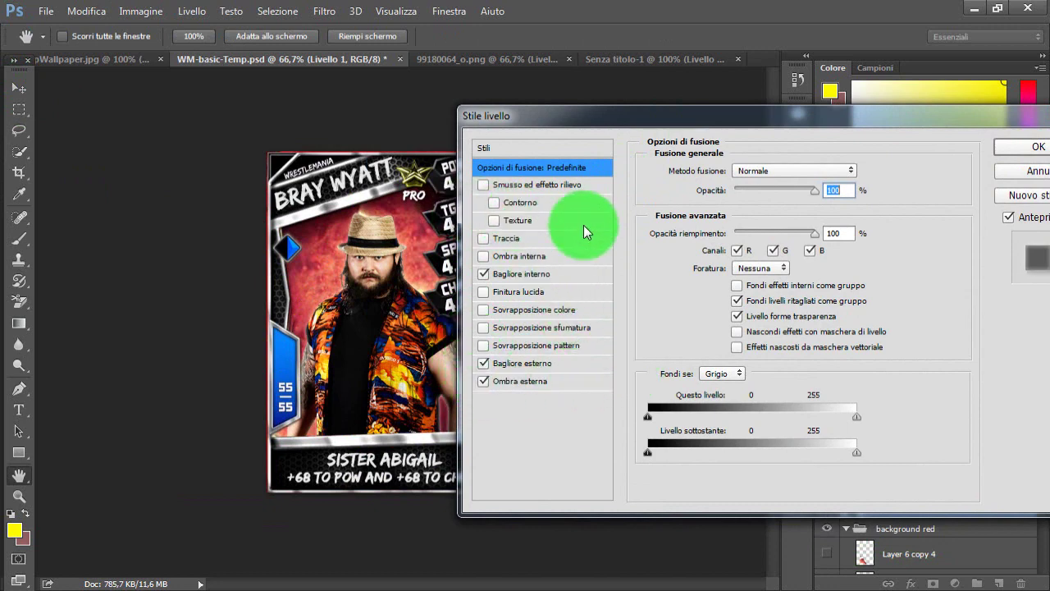
click(1026, 150)
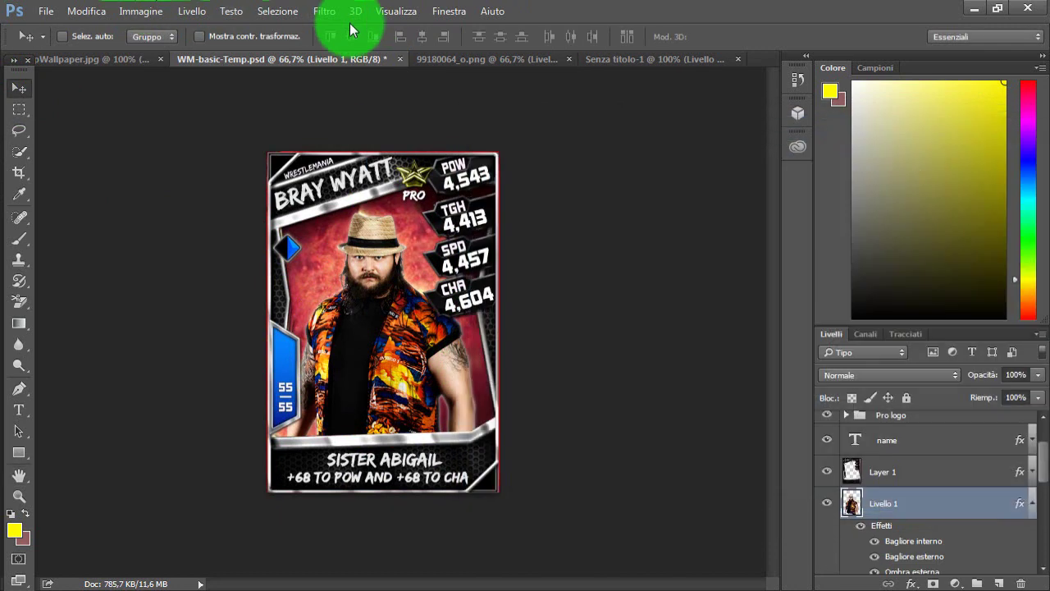
- Copy the green forest wallpaper into WM-basic-Temp.psd and place its layer below the wrestler layer
click(131, 60)
click(17, 148)
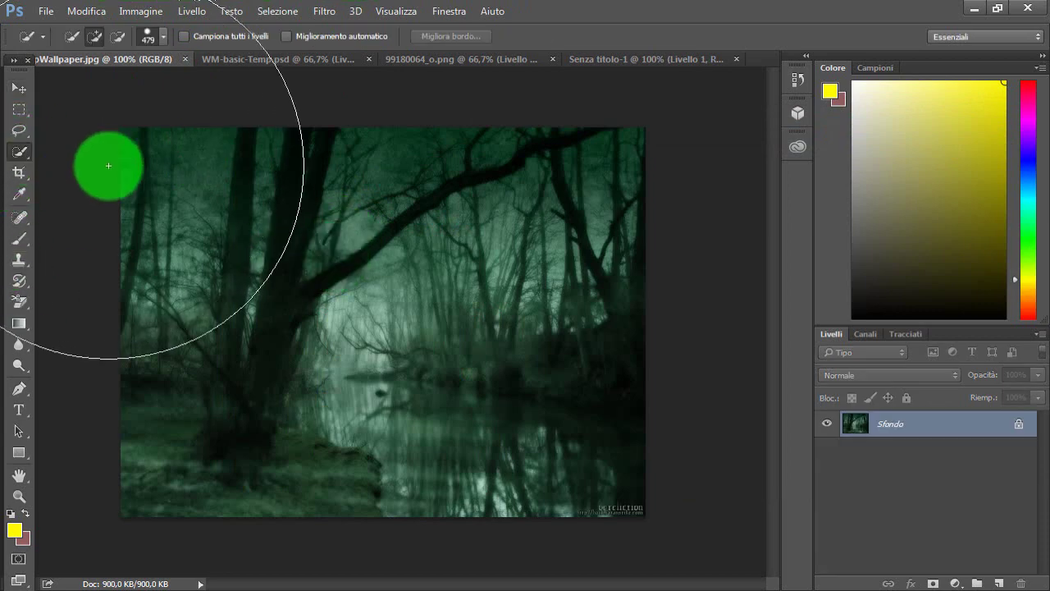
mouse_move(108, 164)
mouse_down()
mouse_move(500, 370)
mouse_move(602, 300)
mouse_move(617, 237)
mouse_move(356, 82)
mouse_move(328, 54)
mouse_move(328, 159)
mouse_up()
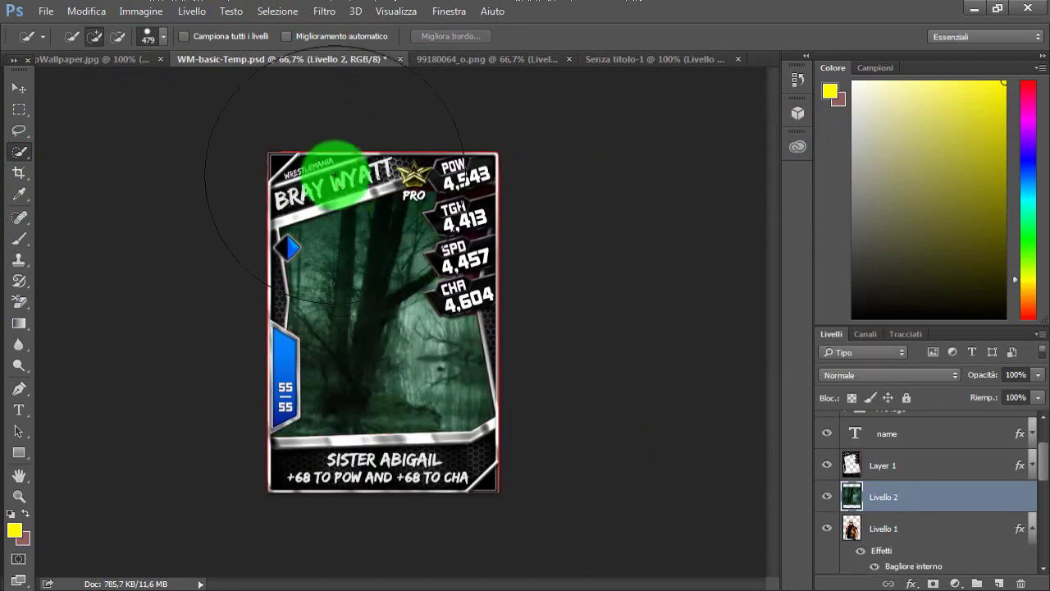
mouse_move(903, 497)
mouse_down()
mouse_move(894, 548)
mouse_move(898, 520)
mouse_move(919, 505)
mouse_up()
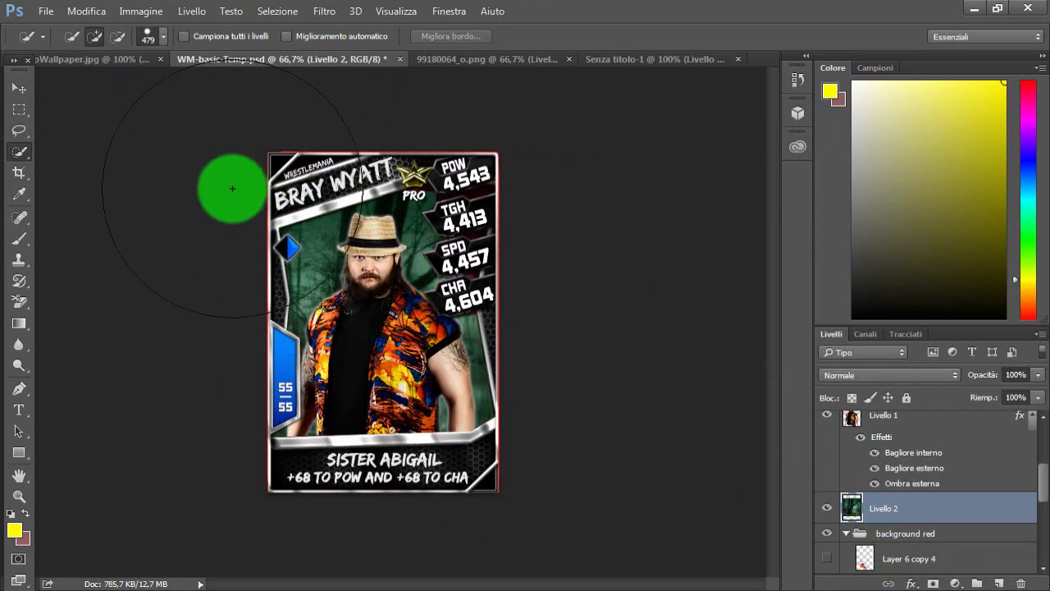
- Reposition the forest picture behind the wrestler so that it fills the card's background
click(19, 88)
drag(311, 288, 435, 297)
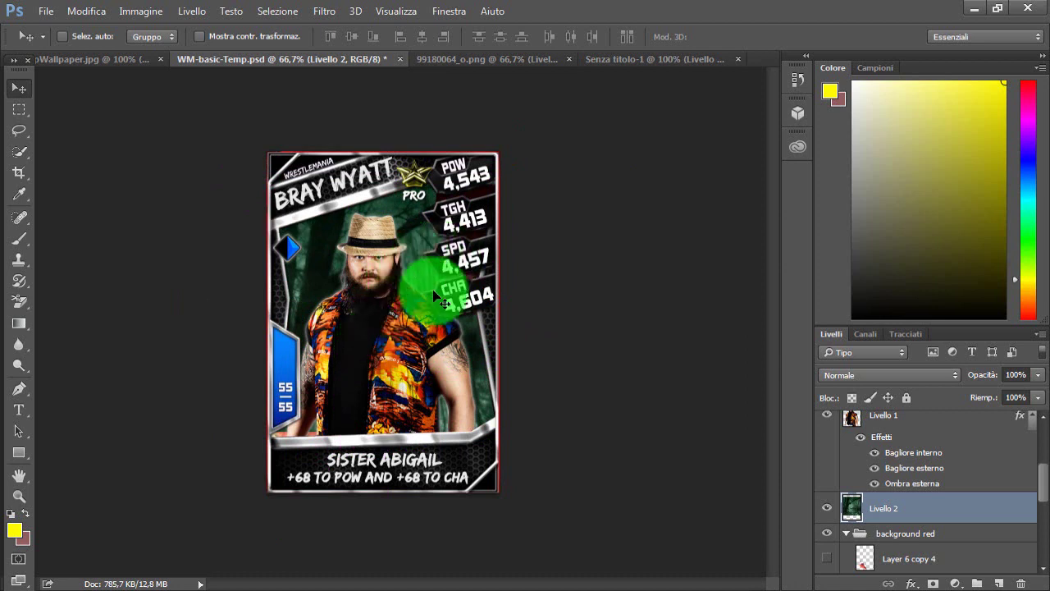
drag(158, 192, 462, 330)
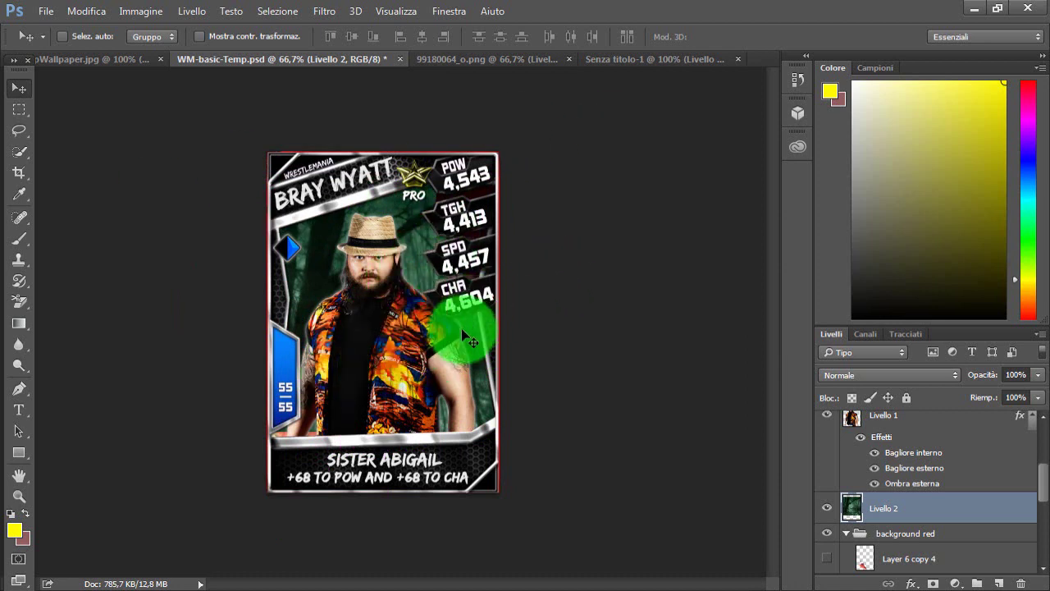
- Fine-tune the position of the forest layer Livello 2 behind the wrestler
drag(386, 343, 340, 371)
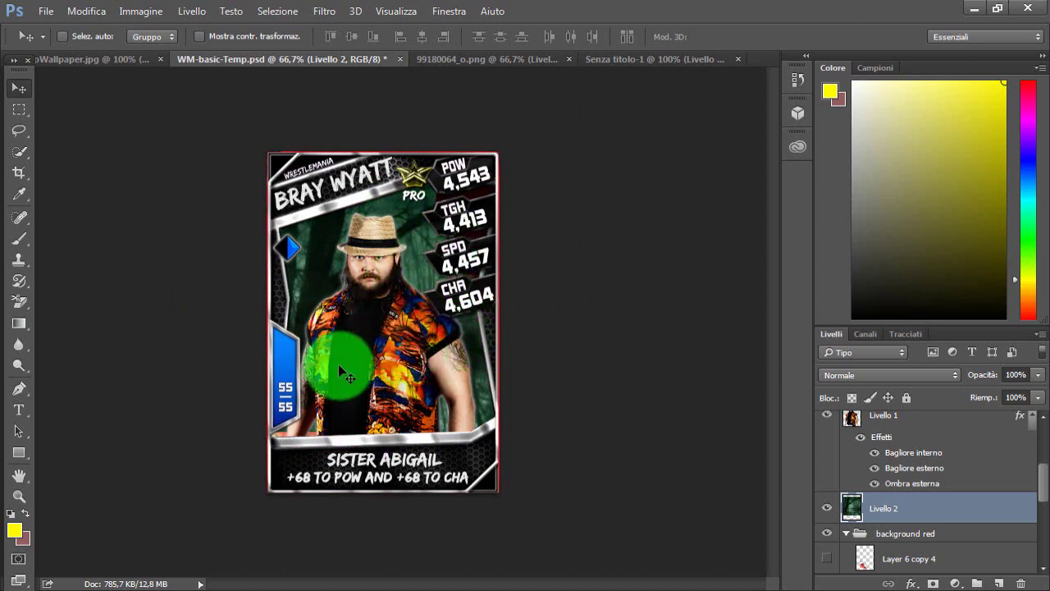
drag(391, 315, 365, 380)
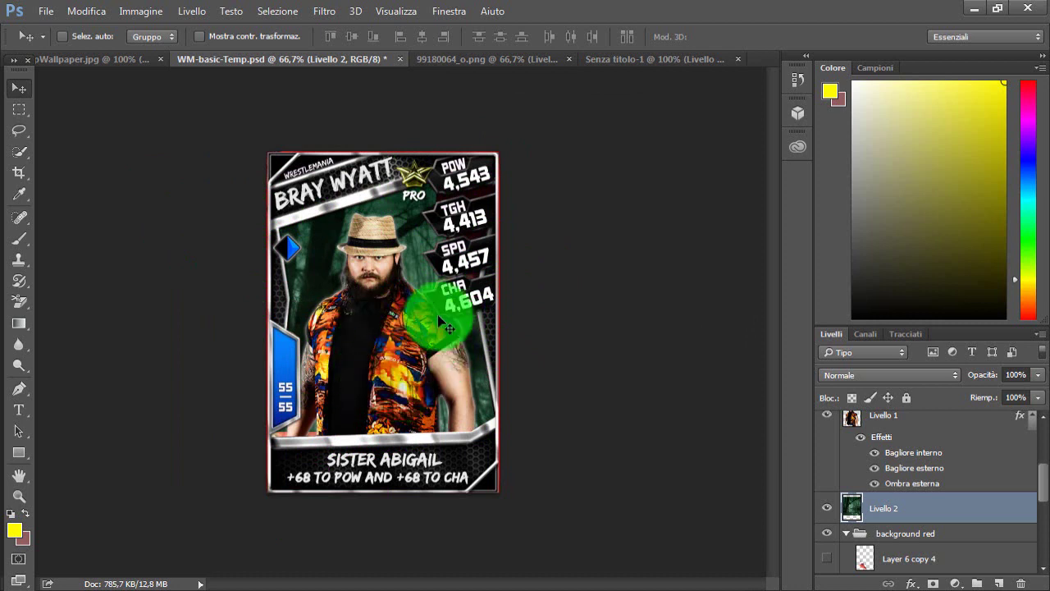
drag(398, 339, 709, 366)
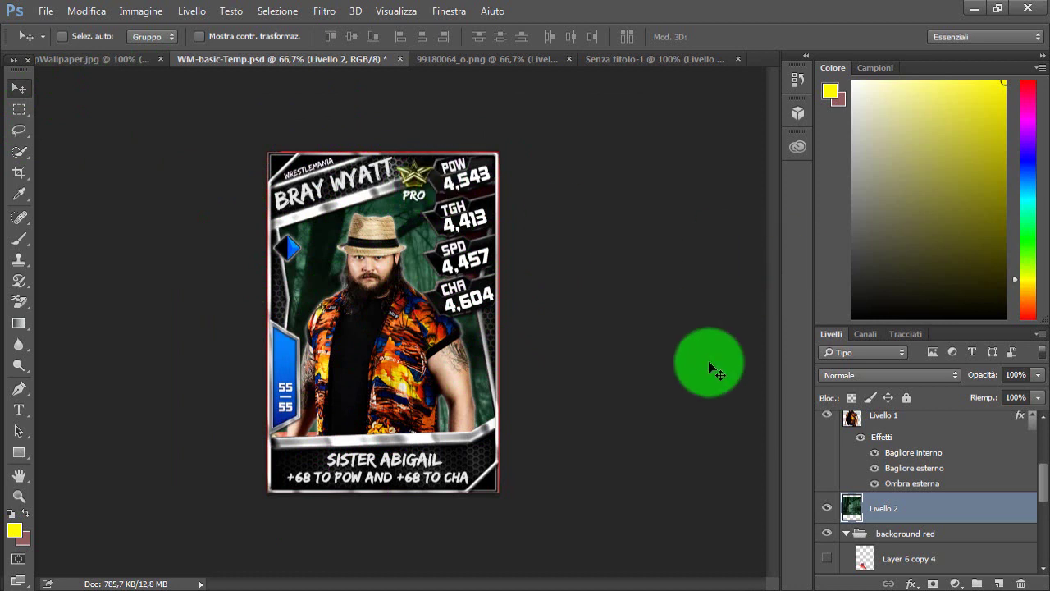
- Select Layer 1 and sample a dark green from the forest background as the foreground colour
scroll(1032, 452, up, 5)
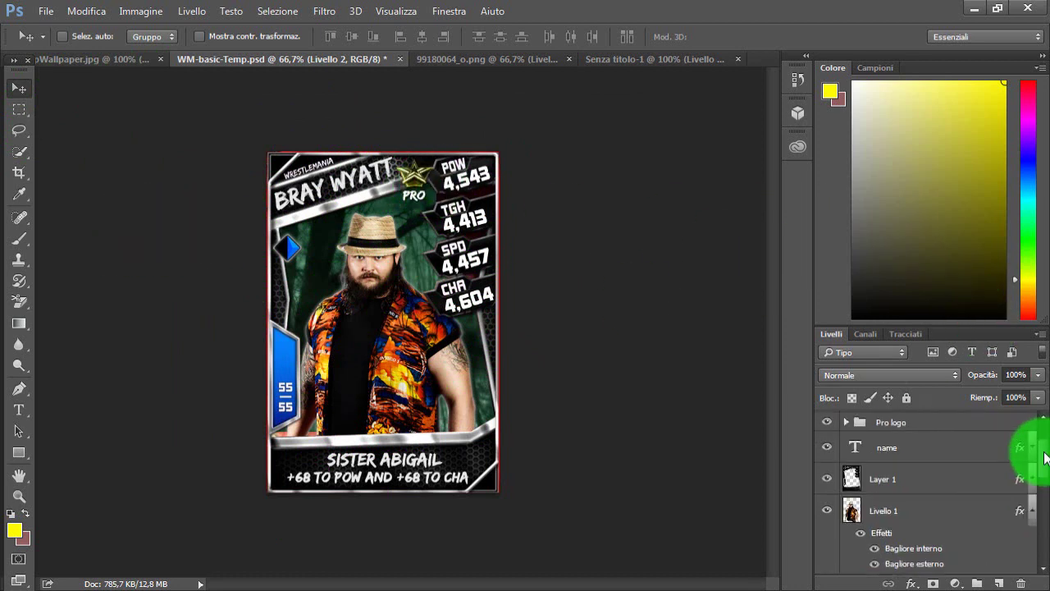
click(870, 492)
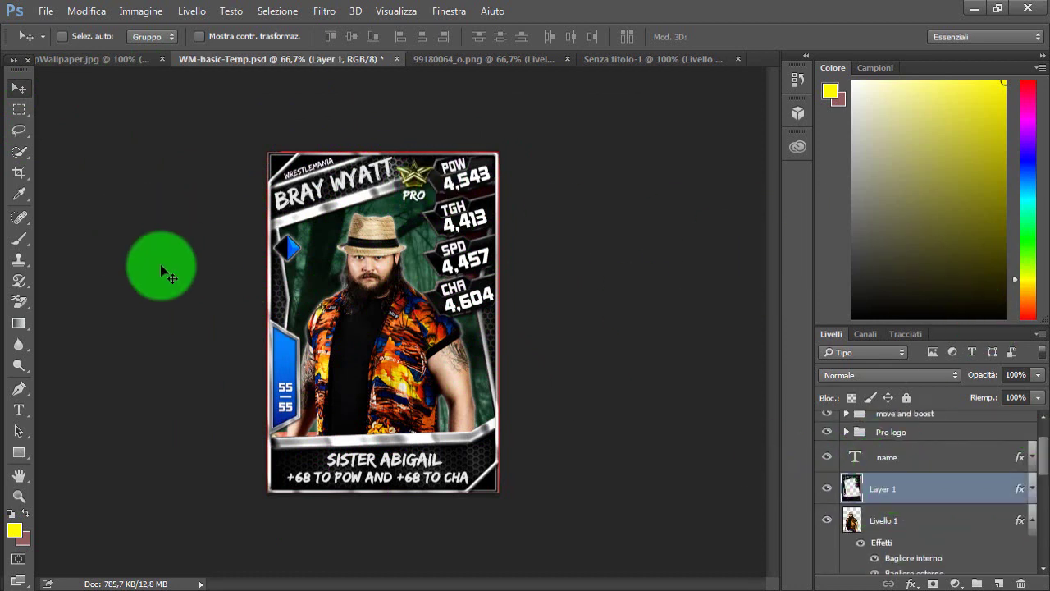
click(22, 196)
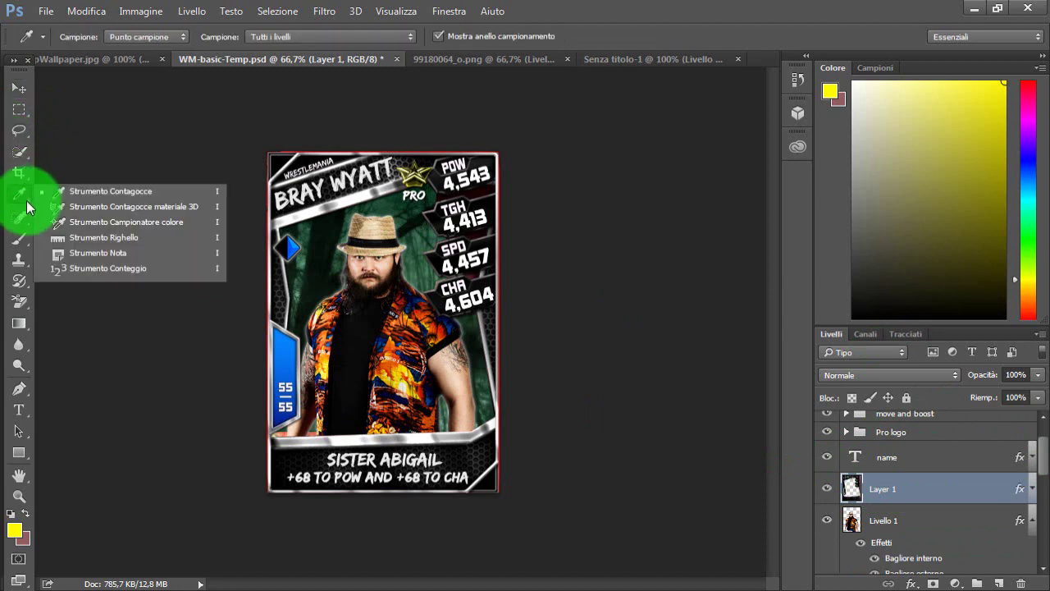
click(101, 192)
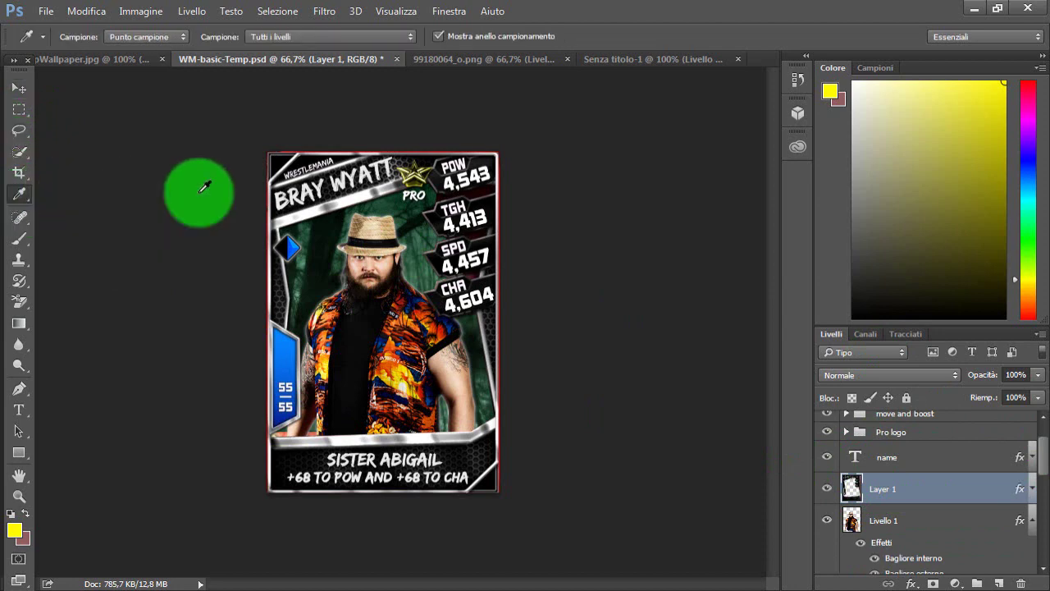
click(19, 496)
drag(352, 318, 392, 320)
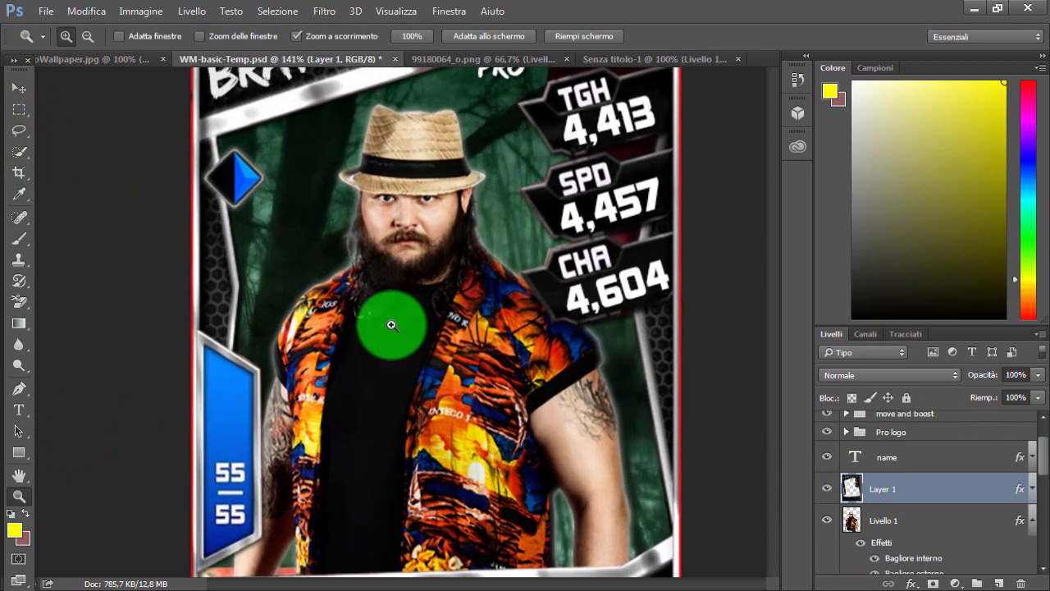
scroll(778, 299, up, 3)
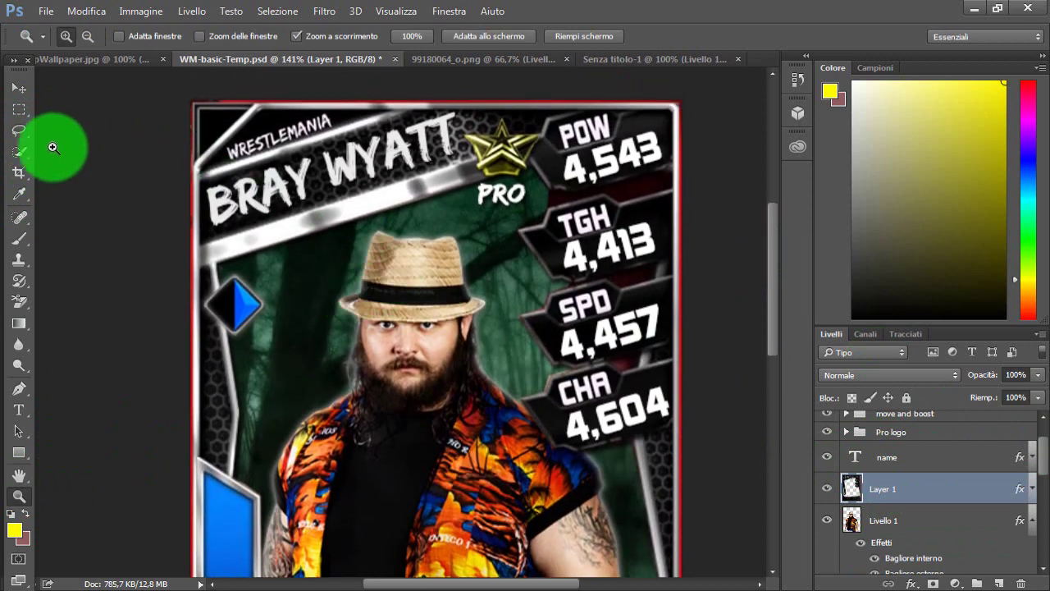
click(19, 193)
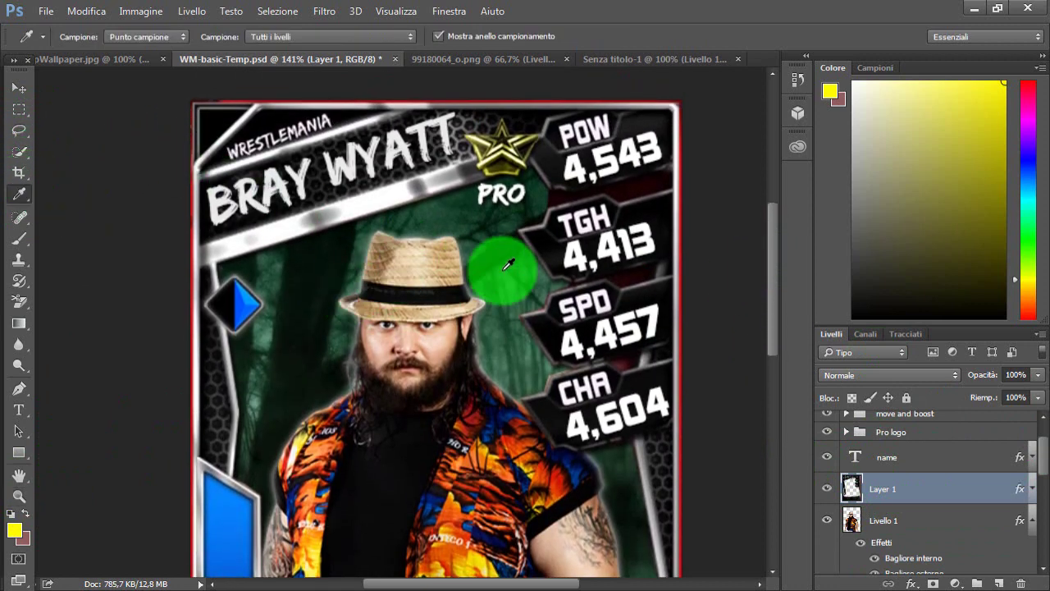
click(449, 211)
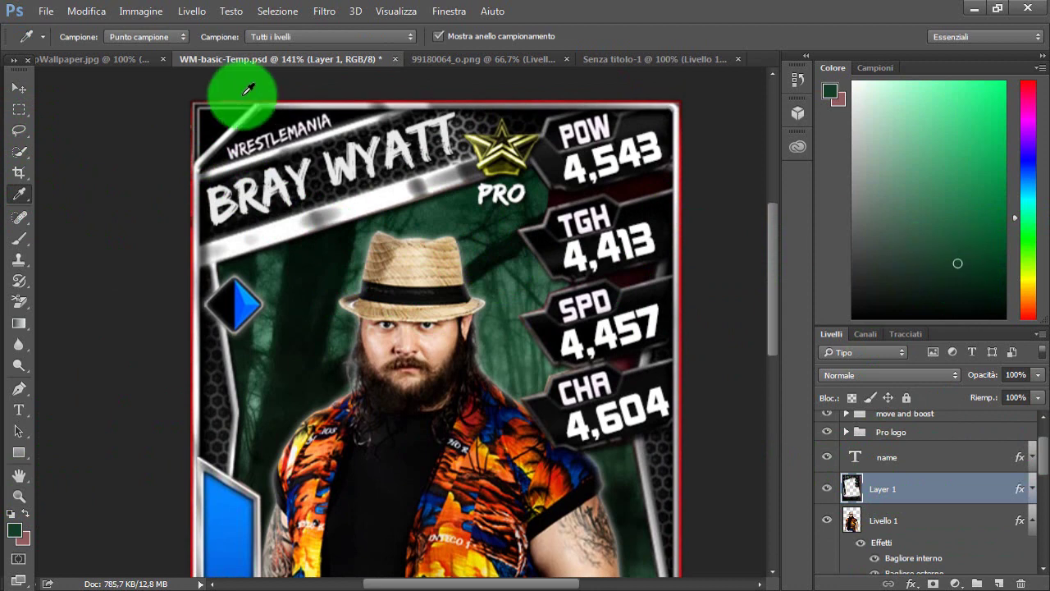
- Recolour the card frame on Layer 1 with the sampled green using the Color Replacement tool with the 151 px brush
click(22, 496)
drag(208, 449, 133, 458)
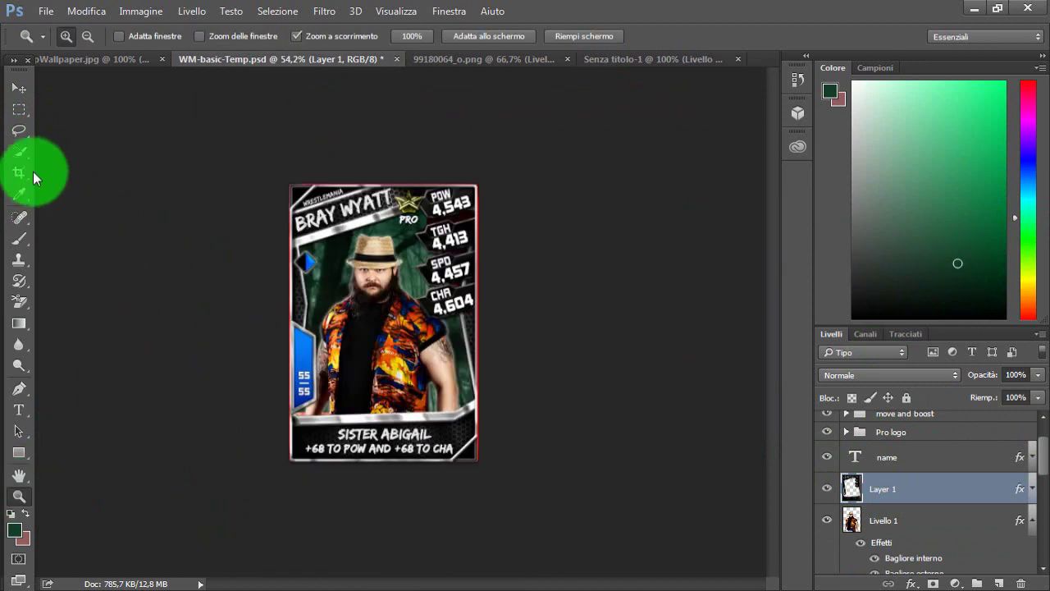
drag(21, 242, 82, 267)
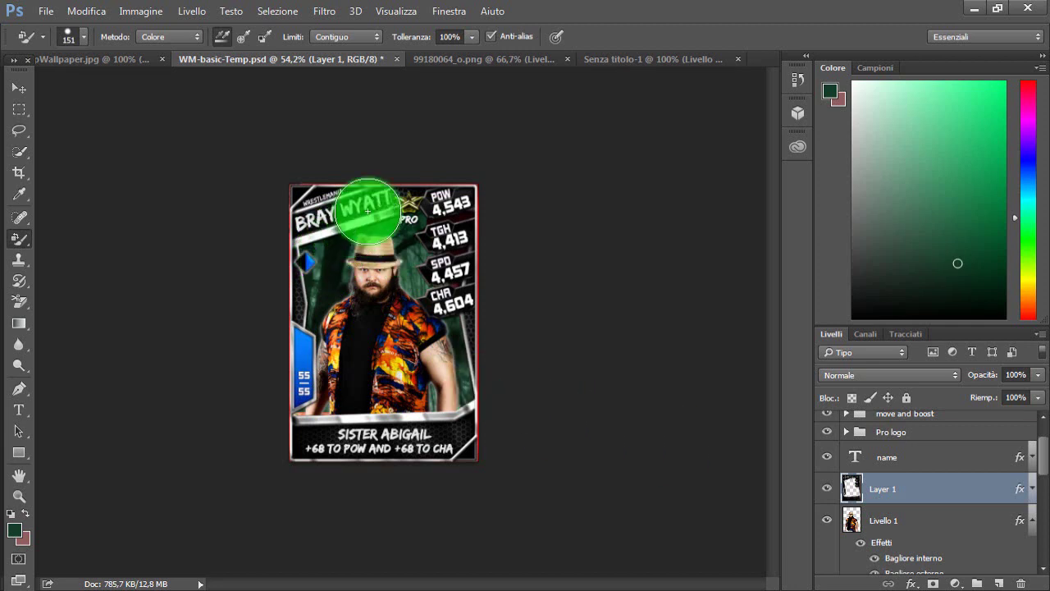
mouse_move(299, 324)
mouse_down()
mouse_move(297, 358)
mouse_move(327, 366)
mouse_move(316, 450)
mouse_move(458, 182)
mouse_move(289, 192)
mouse_move(431, 293)
mouse_move(550, 356)
mouse_up()
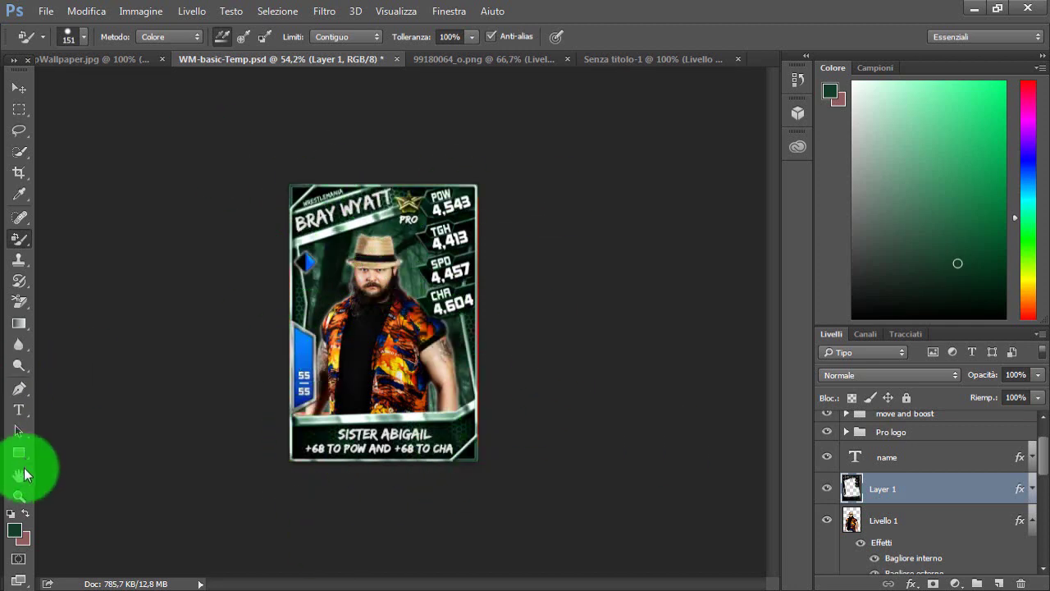
- Darken the foreground green and repaint the Layer 1 frame using a 306 px Color Replacement brush
click(19, 496)
drag(293, 364, 324, 347)
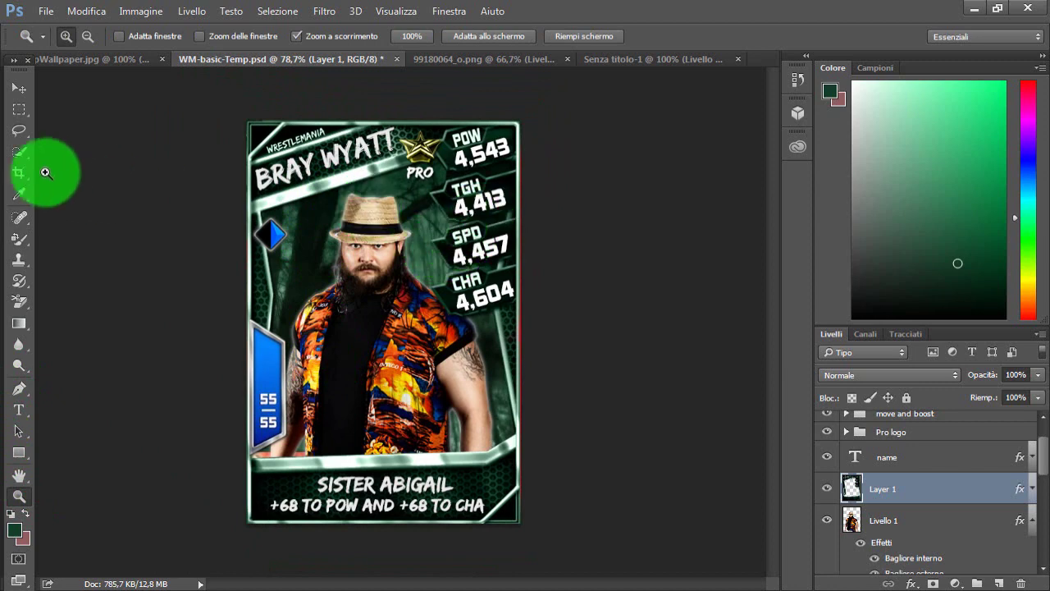
click(19, 157)
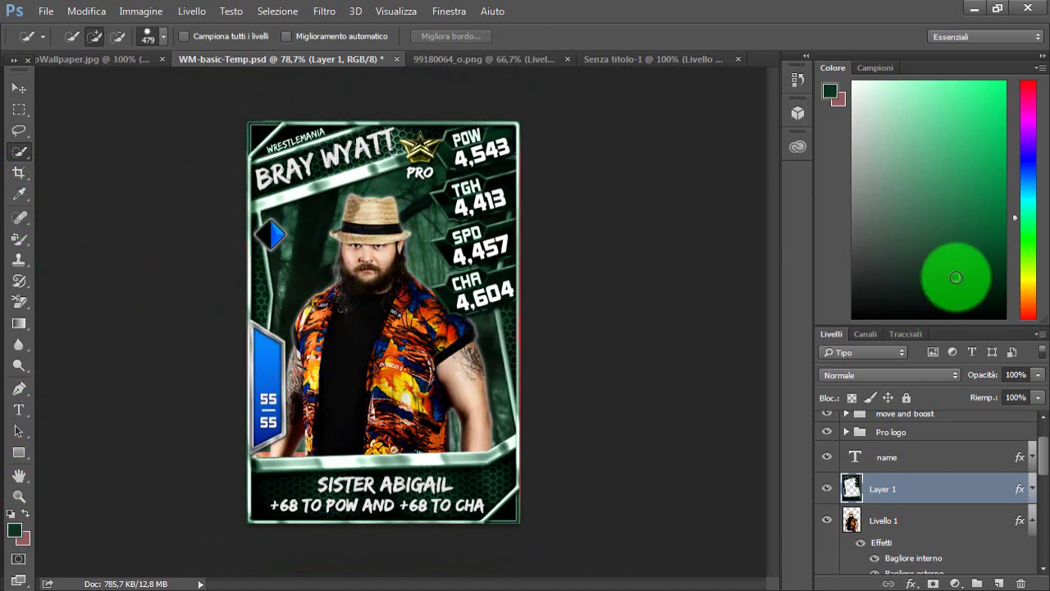
click(21, 172)
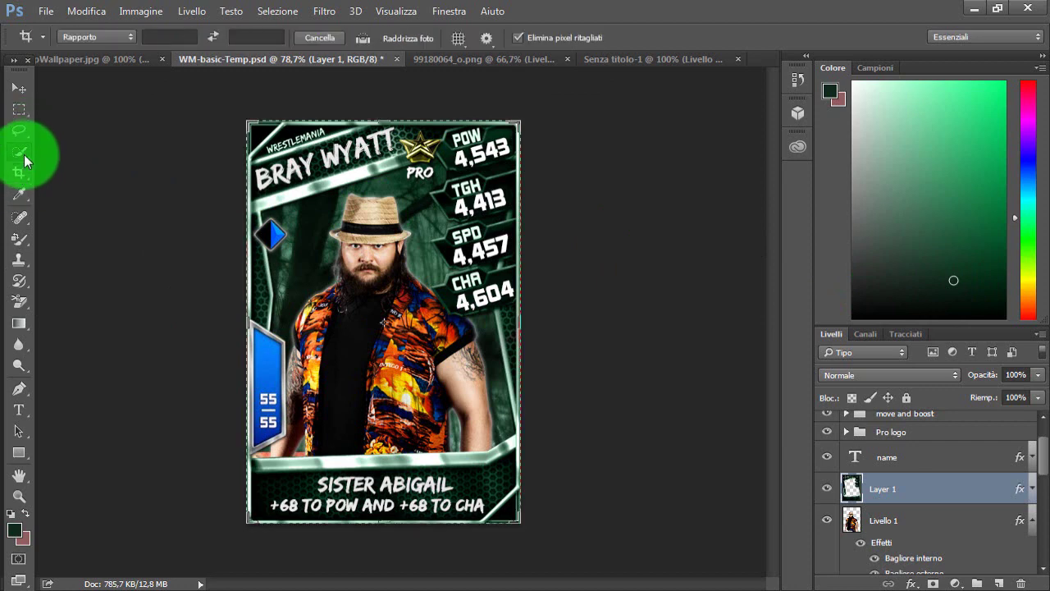
click(22, 154)
click(20, 239)
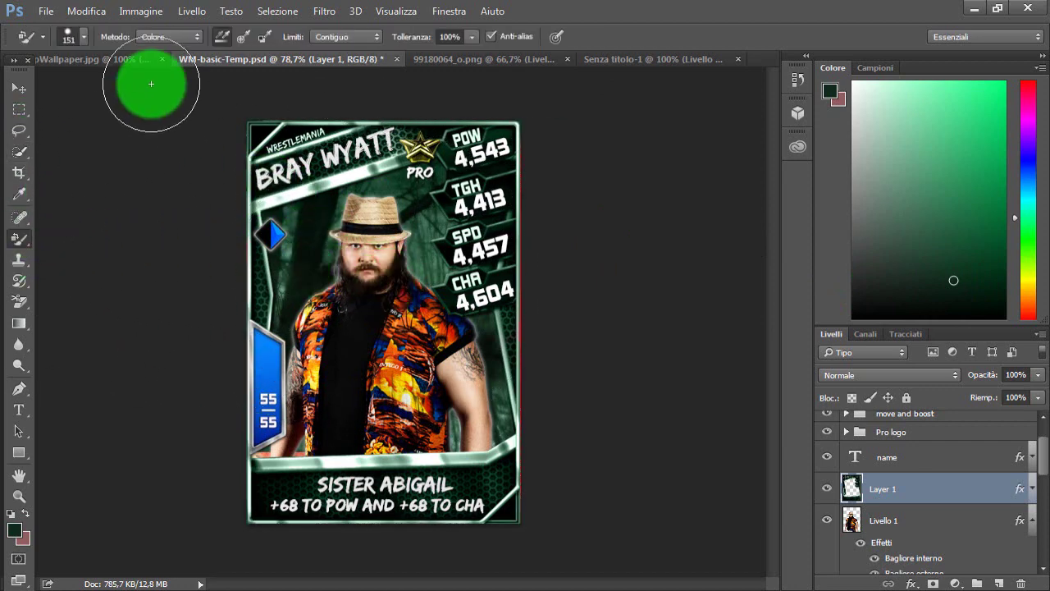
click(82, 37)
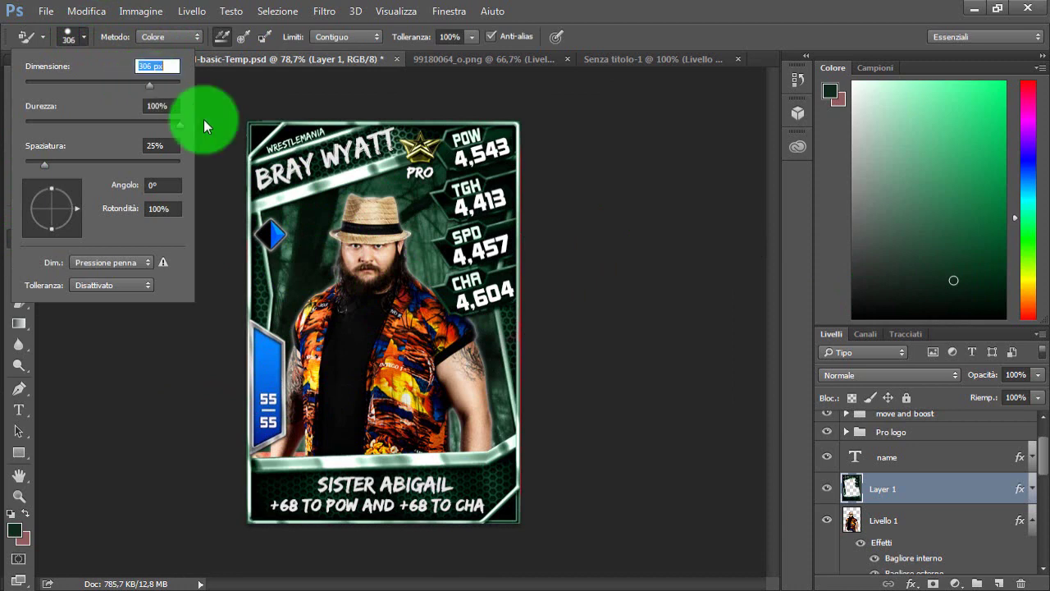
click(367, 187)
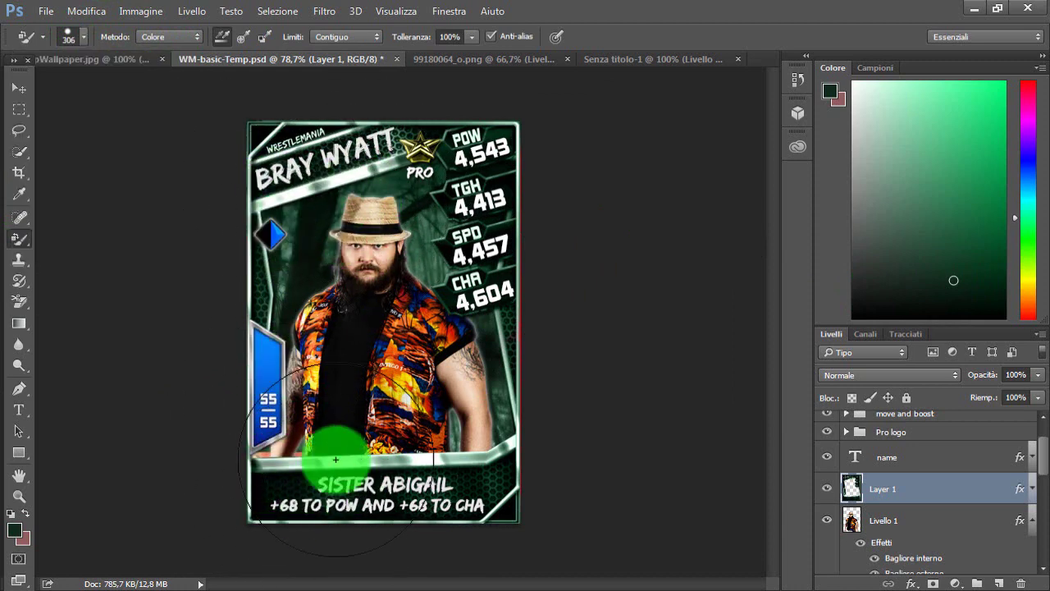
mouse_move(336, 460)
mouse_down()
mouse_move(397, 476)
mouse_move(428, 514)
mouse_move(482, 506)
mouse_move(501, 407)
mouse_move(478, 309)
mouse_move(499, 153)
mouse_up()
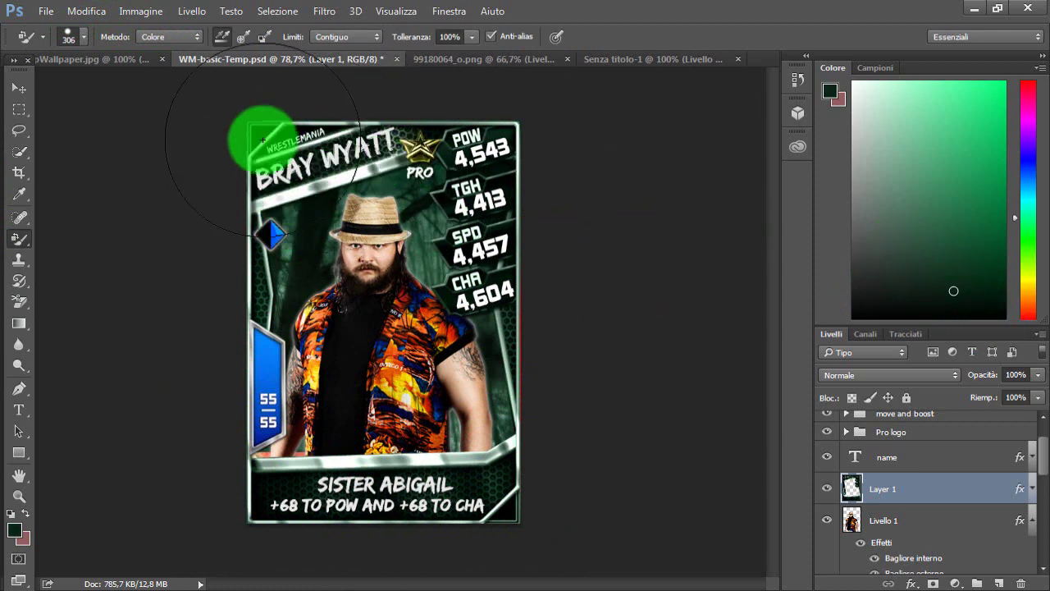
mouse_move(264, 342)
mouse_down()
mouse_move(316, 470)
mouse_move(271, 464)
mouse_move(242, 495)
mouse_move(361, 501)
mouse_move(418, 485)
mouse_move(427, 502)
mouse_move(421, 448)
mouse_move(428, 438)
mouse_move(454, 467)
mouse_move(493, 268)
mouse_move(476, 148)
mouse_move(471, 233)
mouse_move(450, 265)
mouse_move(273, 230)
mouse_move(253, 288)
mouse_move(403, 243)
mouse_move(479, 281)
mouse_move(506, 332)
mouse_move(371, 174)
mouse_move(339, 167)
mouse_move(364, 271)
mouse_up()
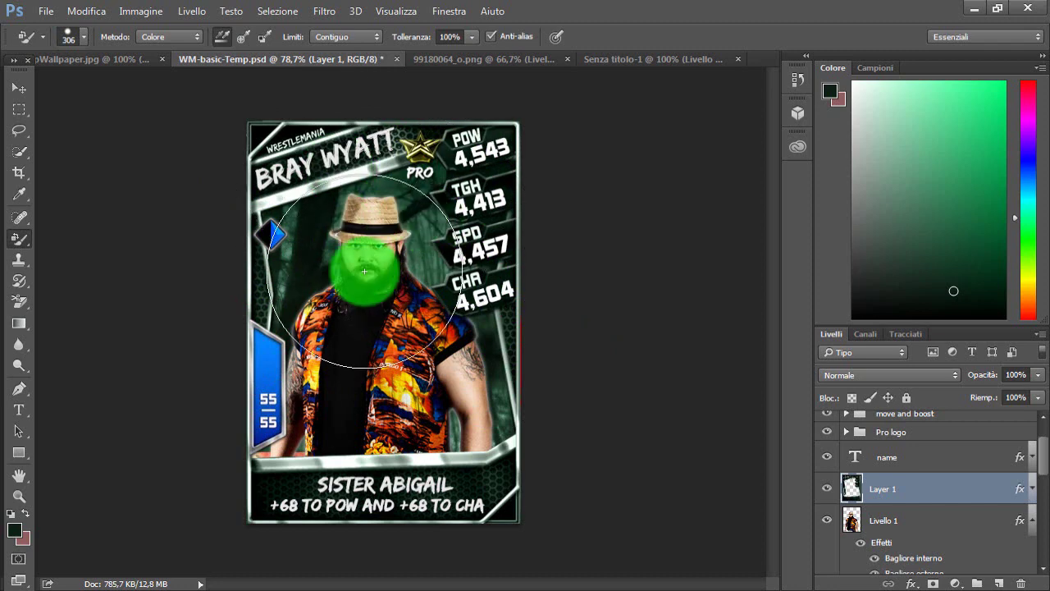
- Sample a very dark green from the forest beside the wrestler as the foreground colour
click(19, 194)
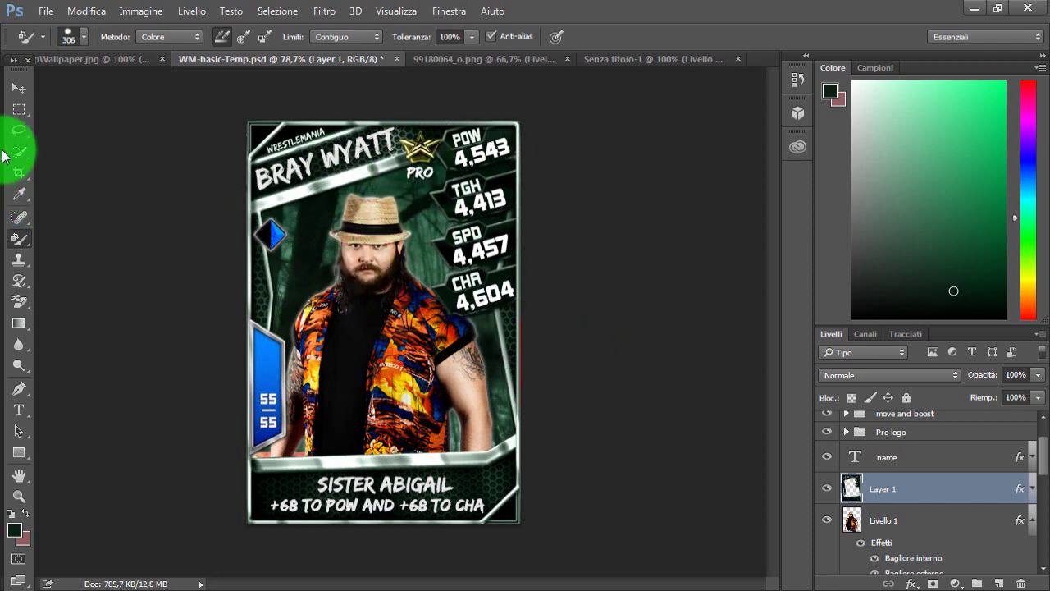
click(317, 244)
click(309, 248)
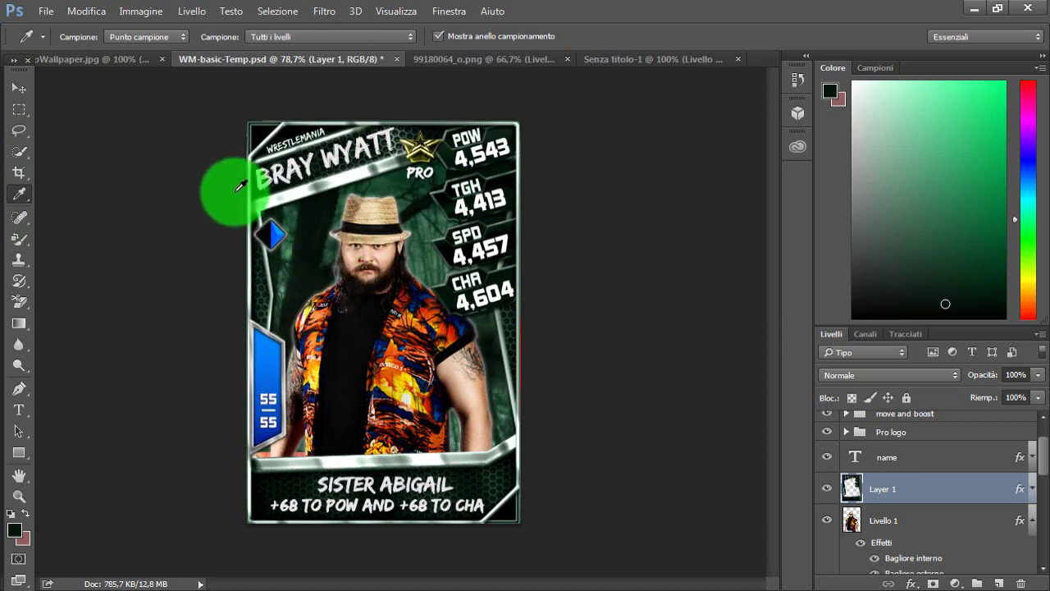
click(19, 151)
mouse_move(361, 152)
mouse_down()
mouse_move(352, 171)
mouse_move(389, 164)
mouse_up()
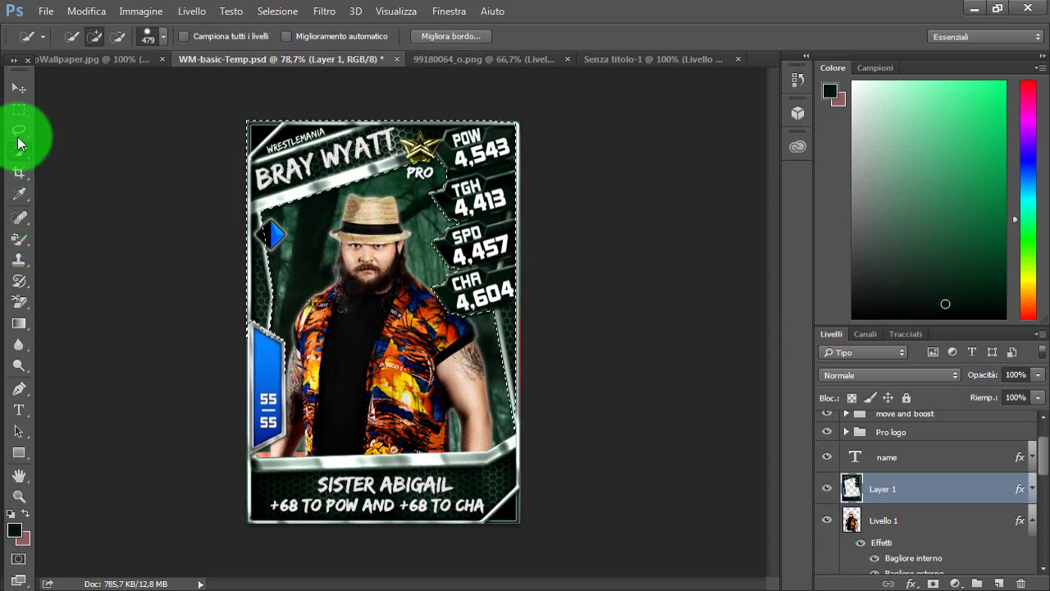
click(19, 109)
click(120, 153)
- Select the pro lvl layer in the stats group and recolour its blue level panel with the dark green
click(18, 239)
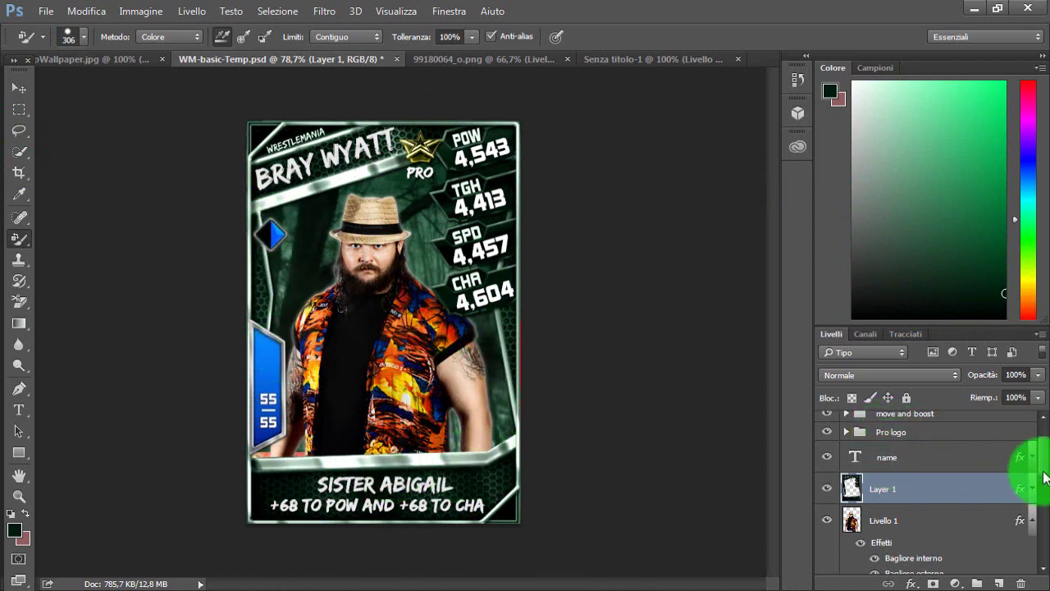
scroll(1039, 467, up, 2)
click(847, 476)
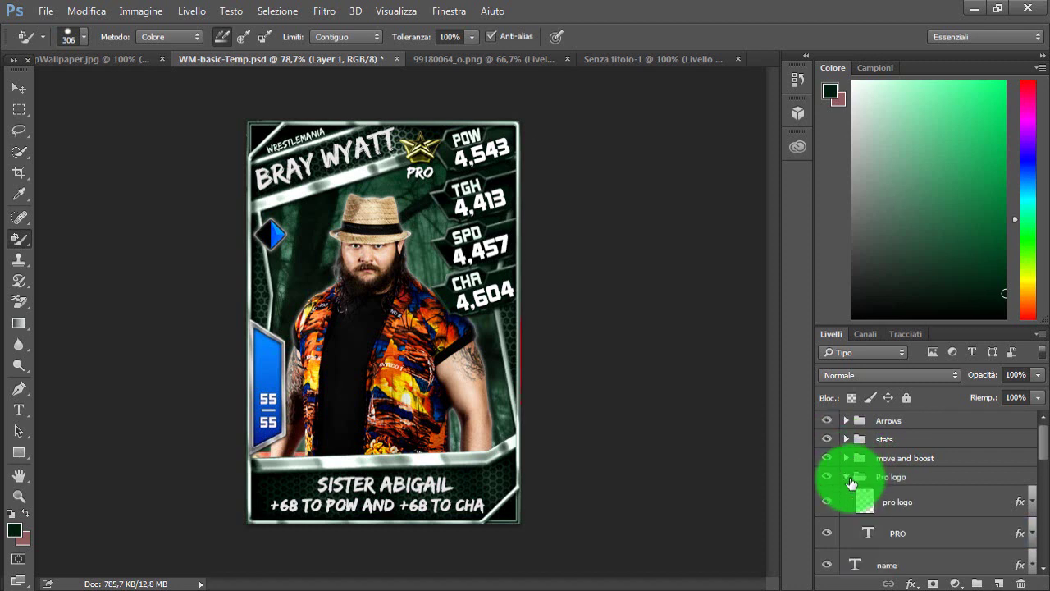
mouse_move(1042, 450)
mouse_down()
mouse_move(1043, 462)
mouse_move(1042, 446)
mouse_up()
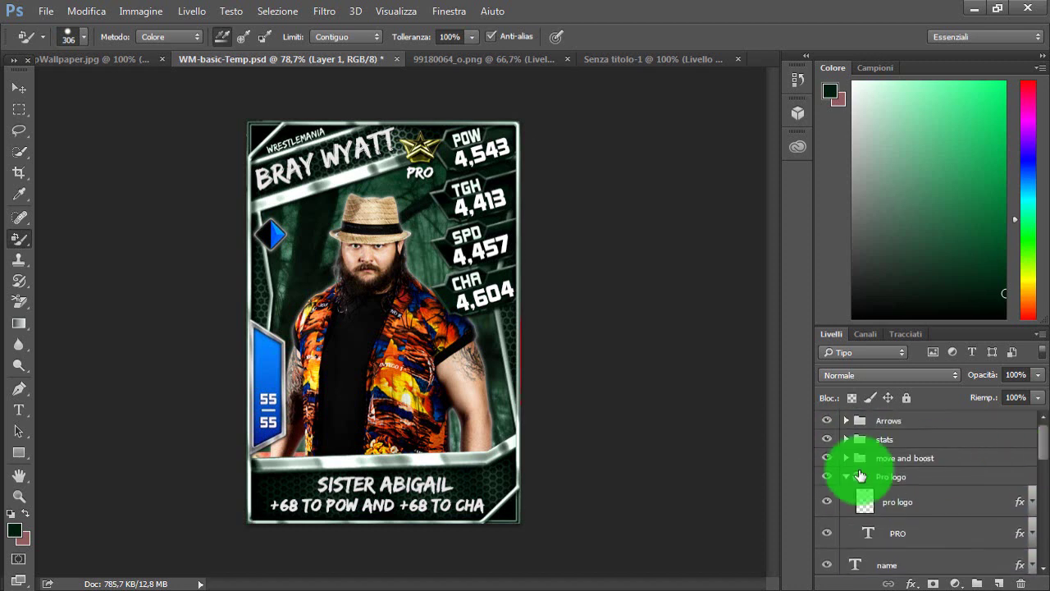
click(848, 477)
click(846, 458)
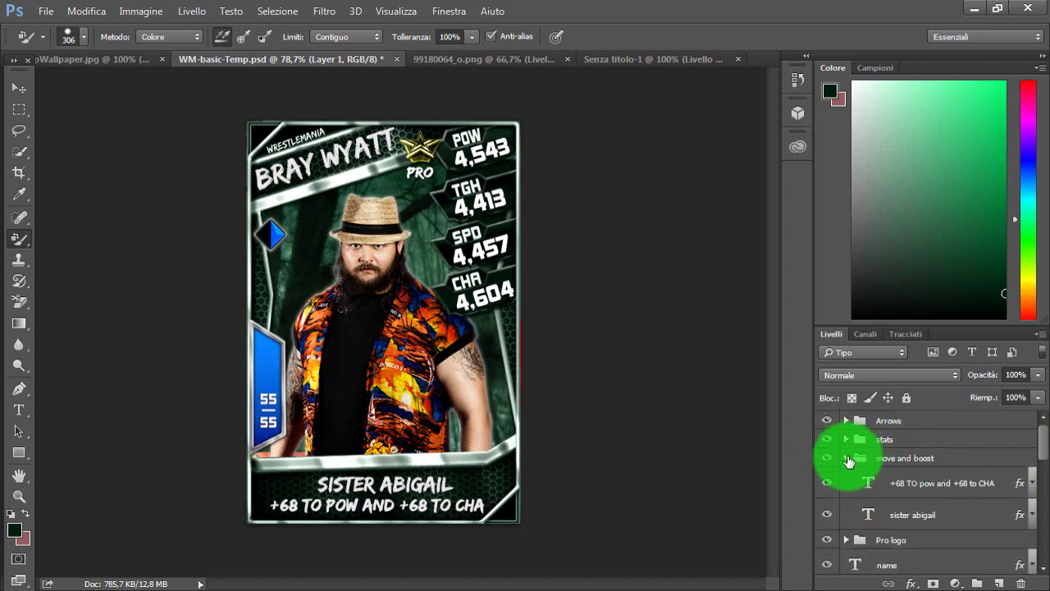
click(848, 458)
click(846, 439)
scroll(1028, 447, down, 3)
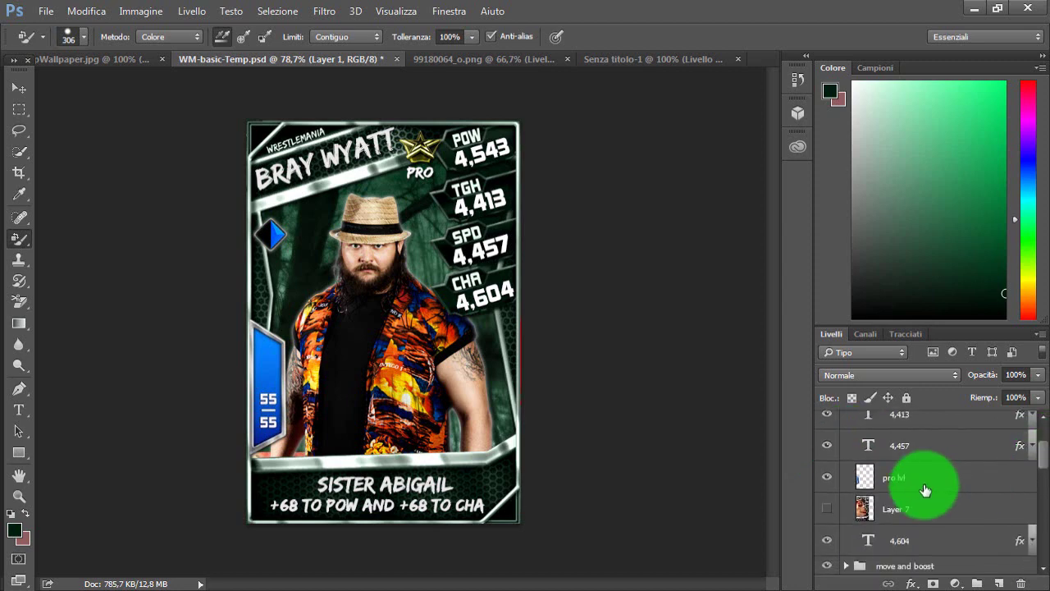
click(925, 490)
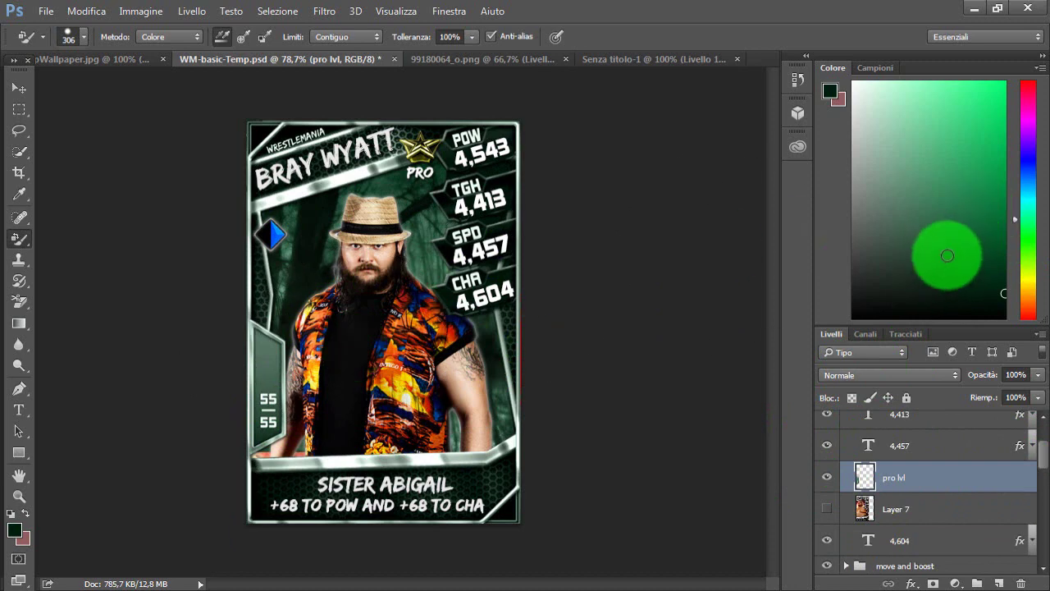
- Choose a brighter medium green and repaint the pro lvl level panel with it
mouse_move(947, 255)
mouse_down()
mouse_move(1000, 233)
mouse_move(1003, 82)
mouse_up()
mouse_move(235, 311)
mouse_down()
mouse_move(269, 363)
mouse_move(264, 347)
mouse_move(285, 351)
mouse_move(282, 376)
mouse_up()
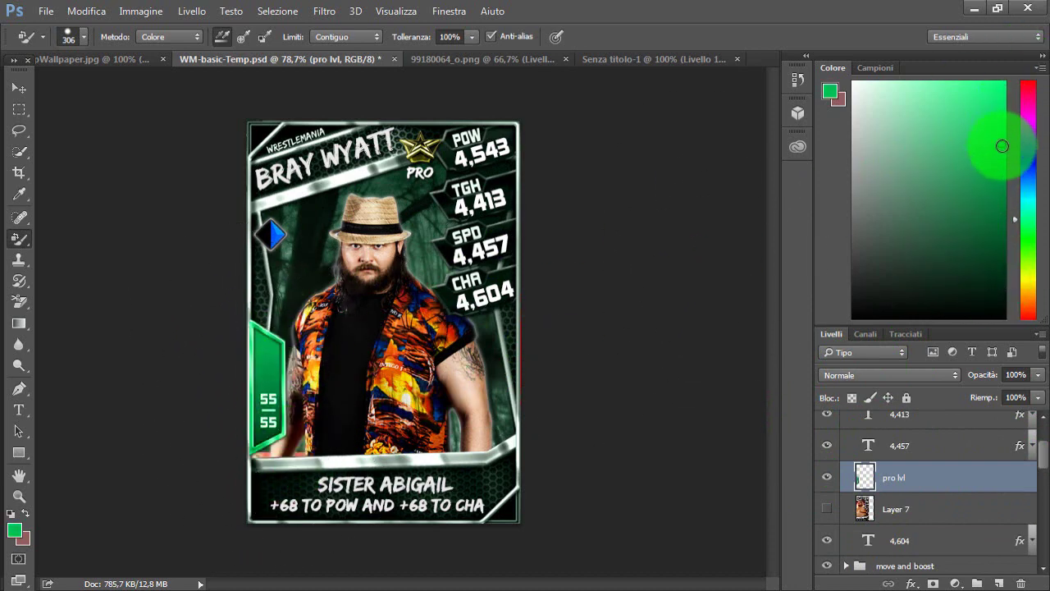
drag(1003, 146, 999, 169)
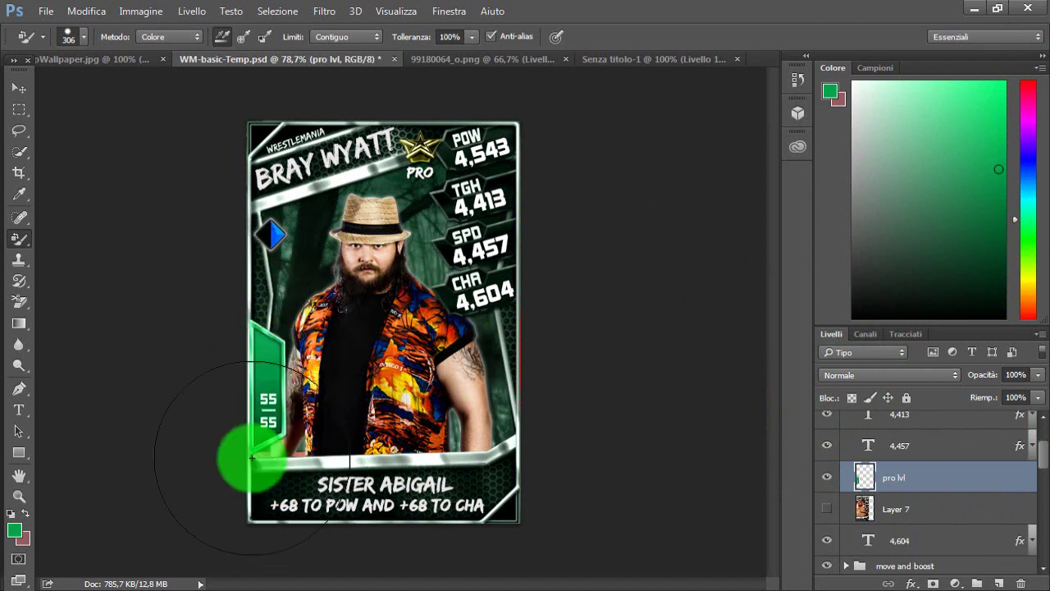
drag(260, 371, 347, 421)
- Undo the last stroke on the level panel and shift the foreground hue to a yellowish green
key(ctrl+z)
click(1026, 202)
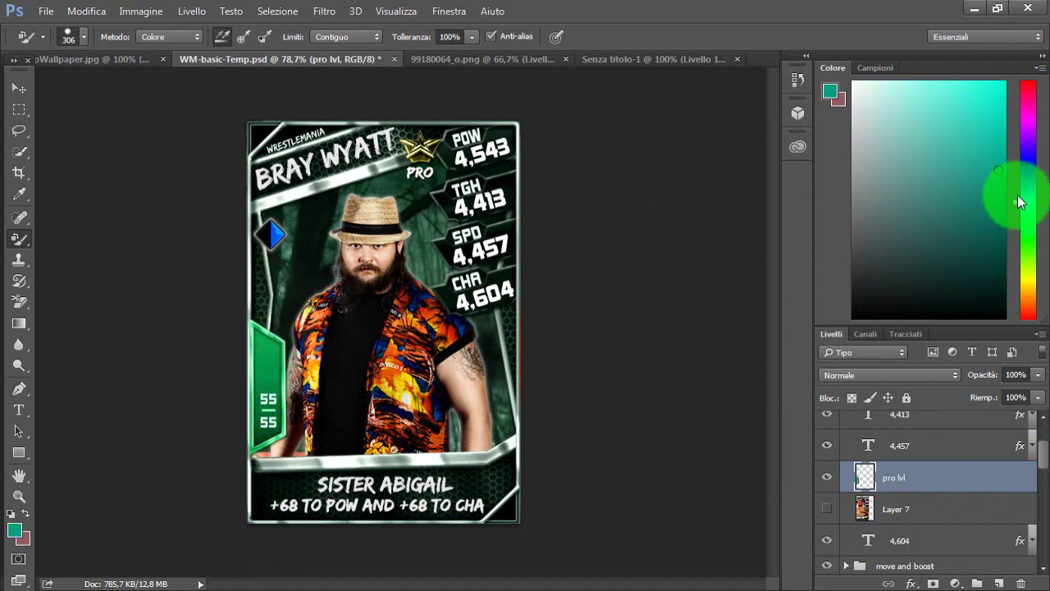
drag(1017, 202, 1033, 253)
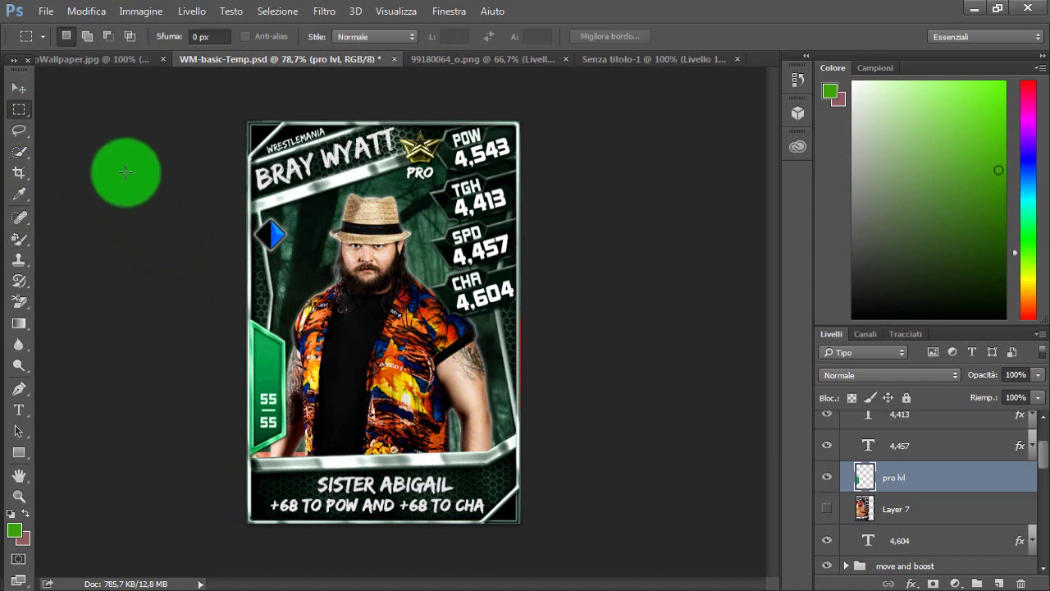
- Sample the dark green from the pro lvl level panel and repaint the panel with the Color Replacement tool
click(19, 194)
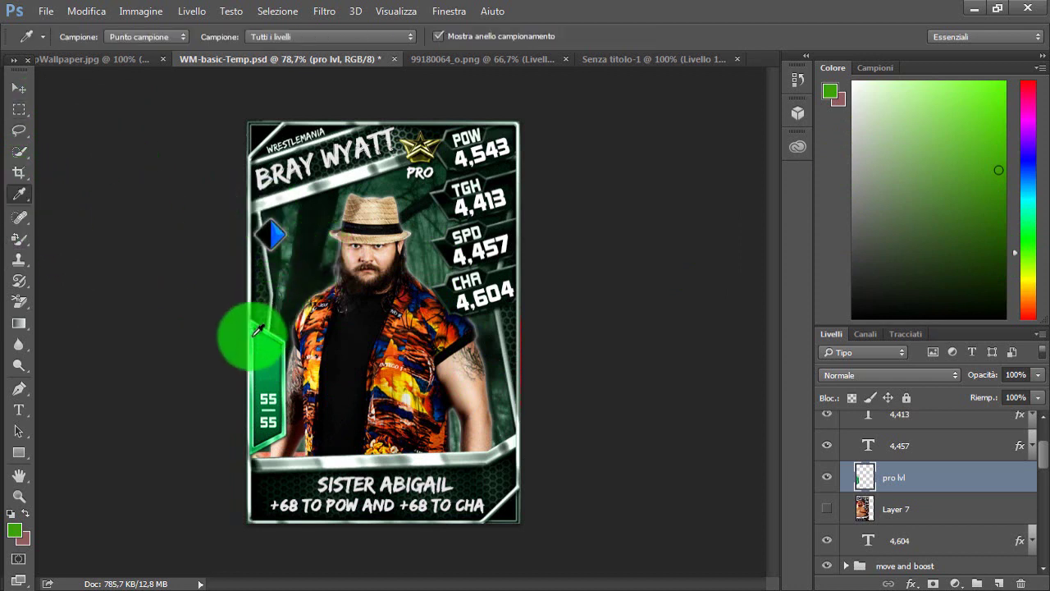
click(261, 417)
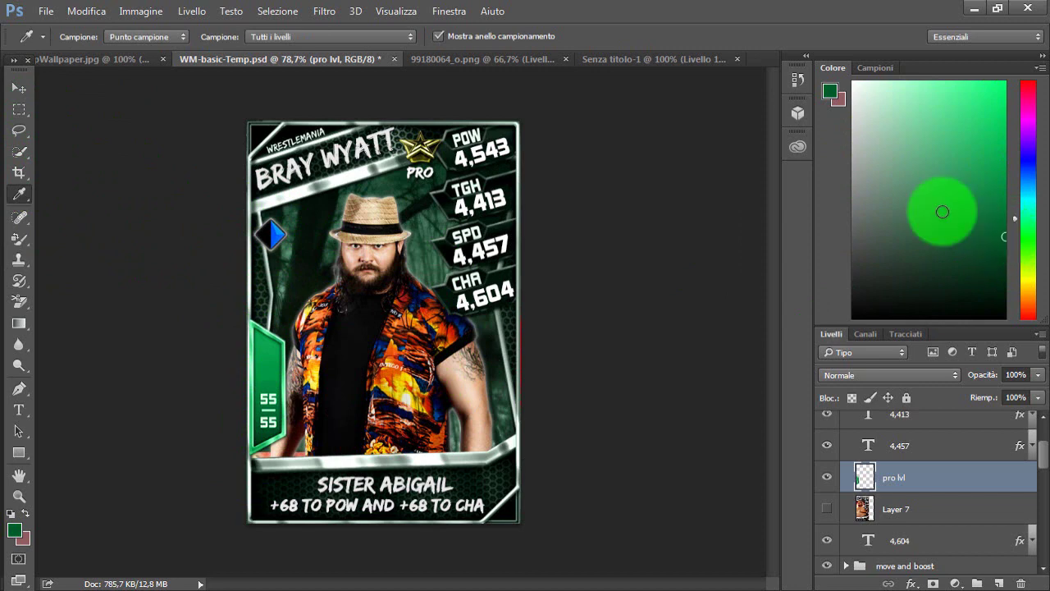
click(19, 172)
click(19, 237)
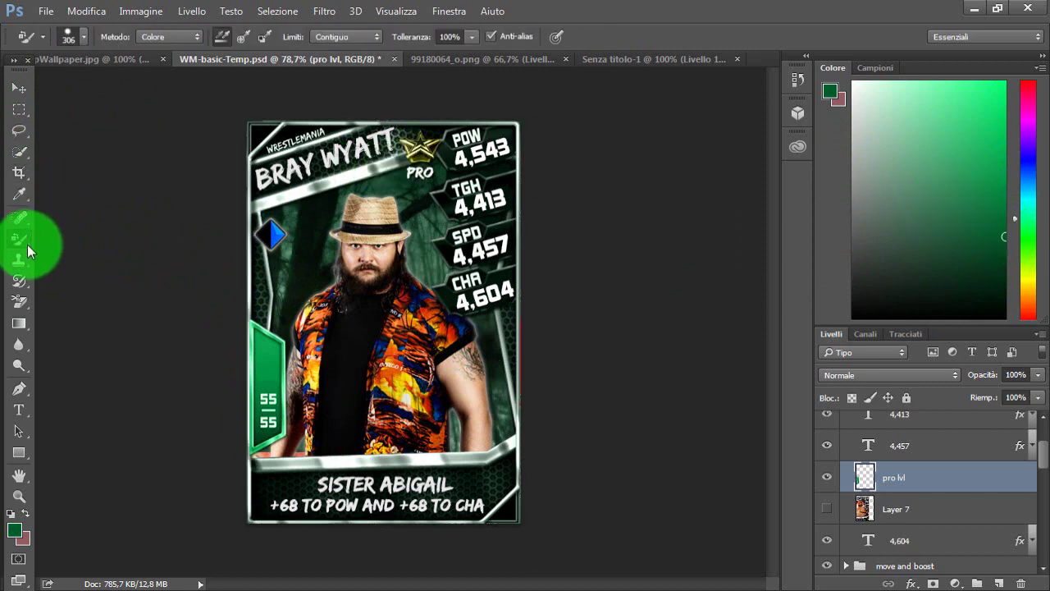
mouse_move(210, 338)
mouse_down()
mouse_move(256, 384)
mouse_move(297, 361)
mouse_up()
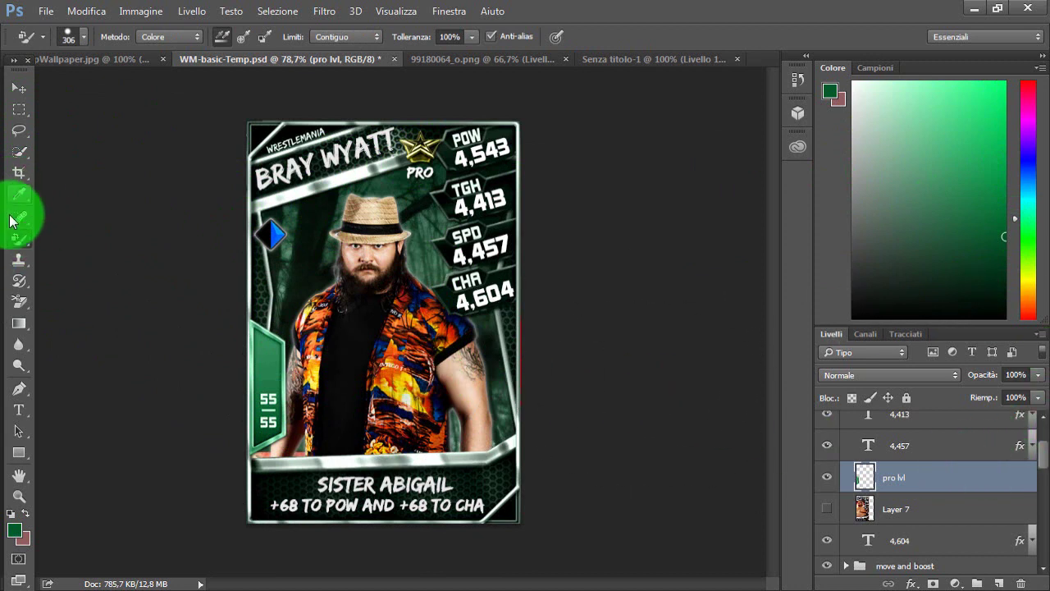
- Reduce the Color Replacement brush to 25 px and touch up the edges of the level panel with the dark green
click(18, 243)
click(76, 39)
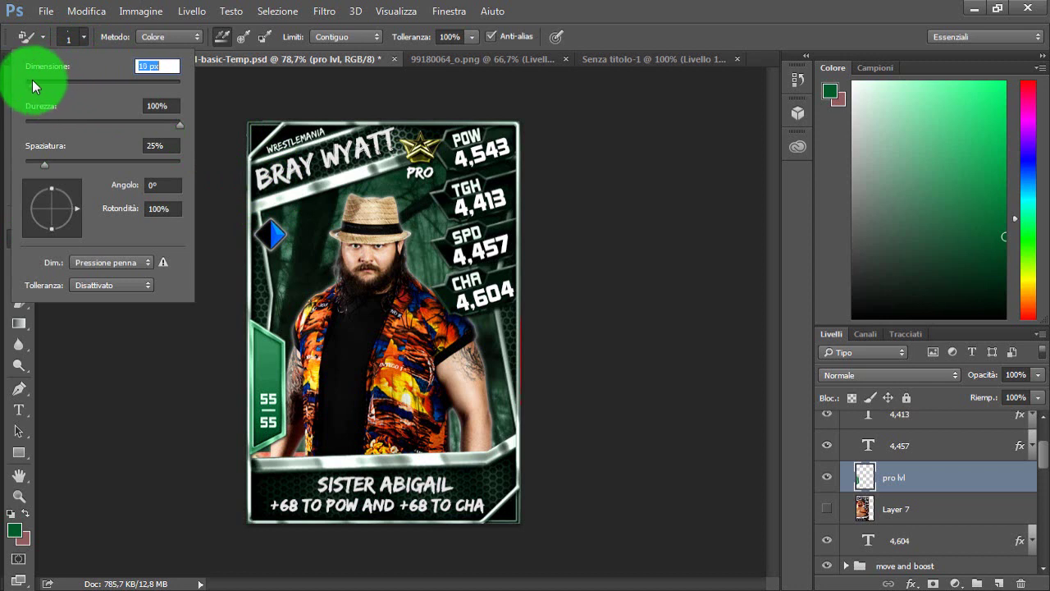
drag(37, 81, 44, 84)
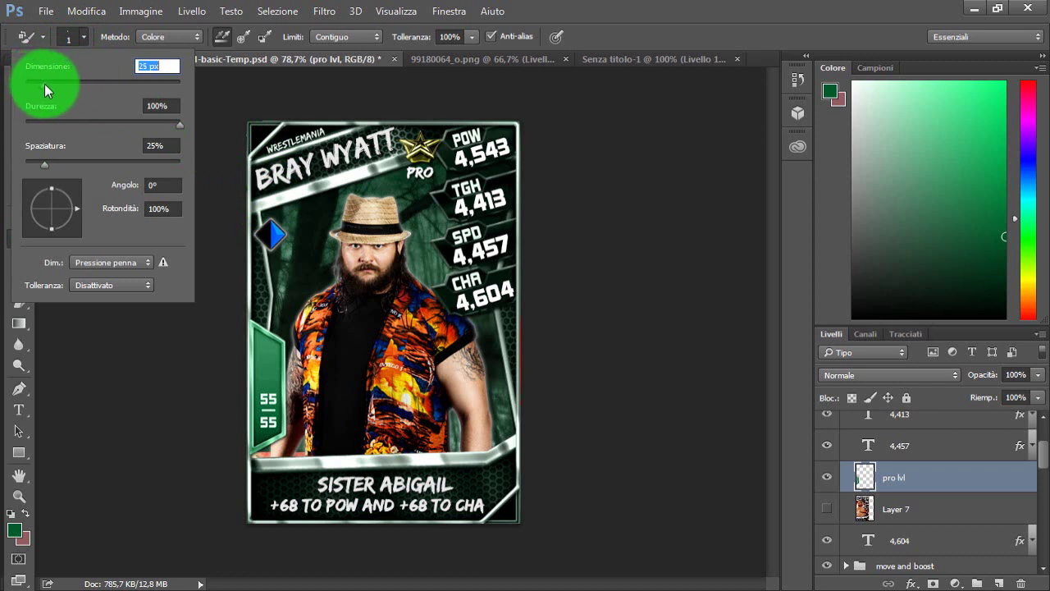
click(191, 331)
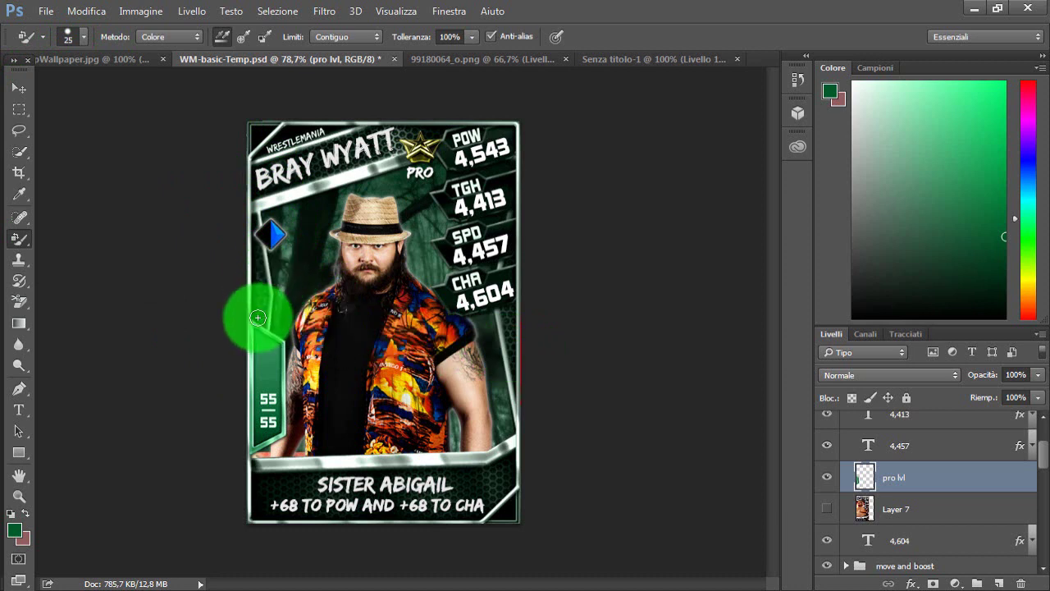
- Select Layer 1, recolour the frame's light edges green and repaint the stat boxes with black
scroll(1022, 464, down, 5)
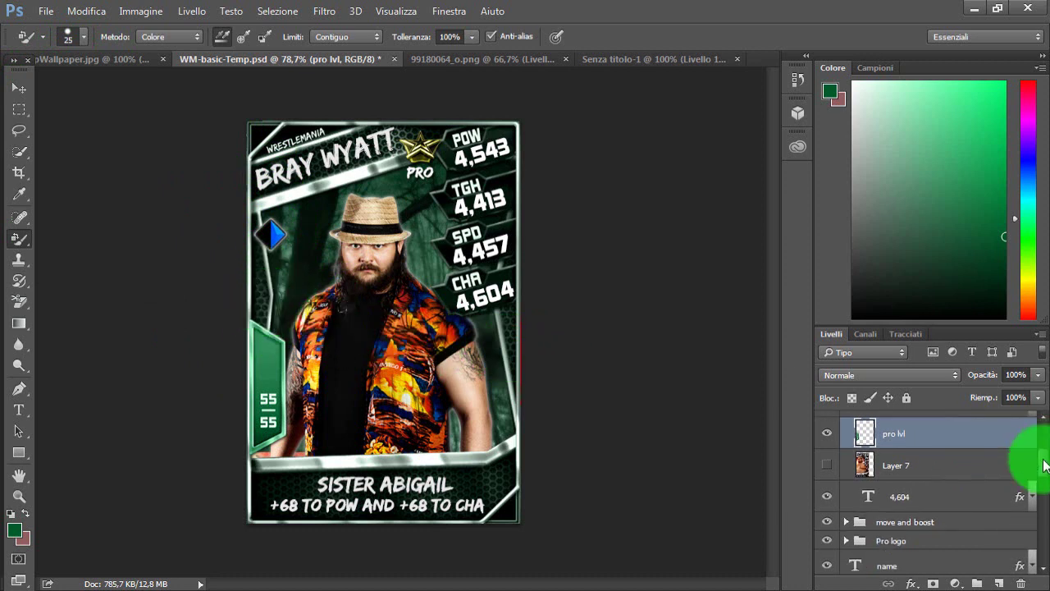
click(937, 474)
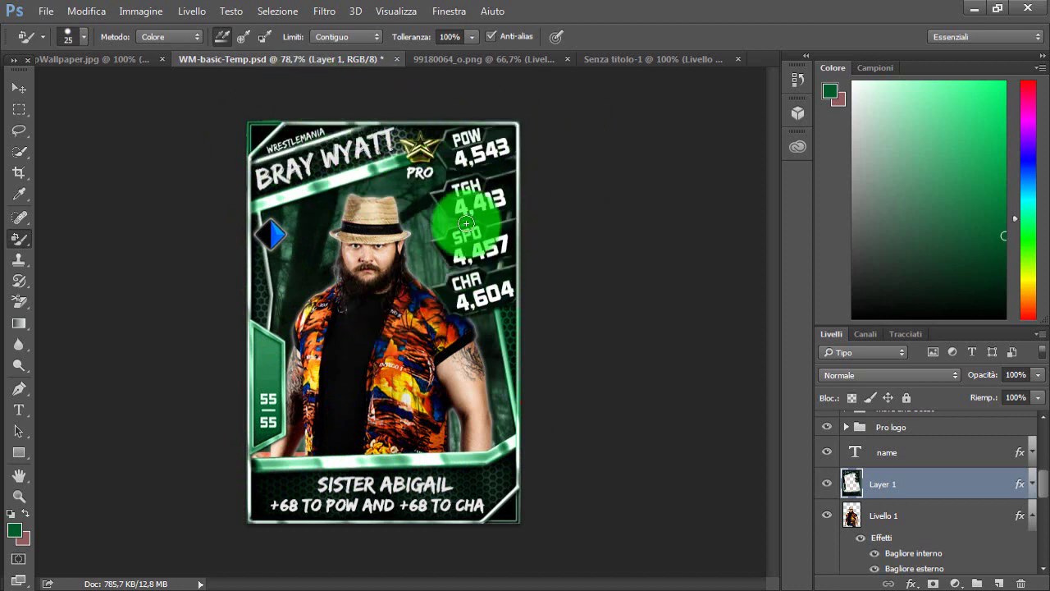
drag(969, 248, 886, 346)
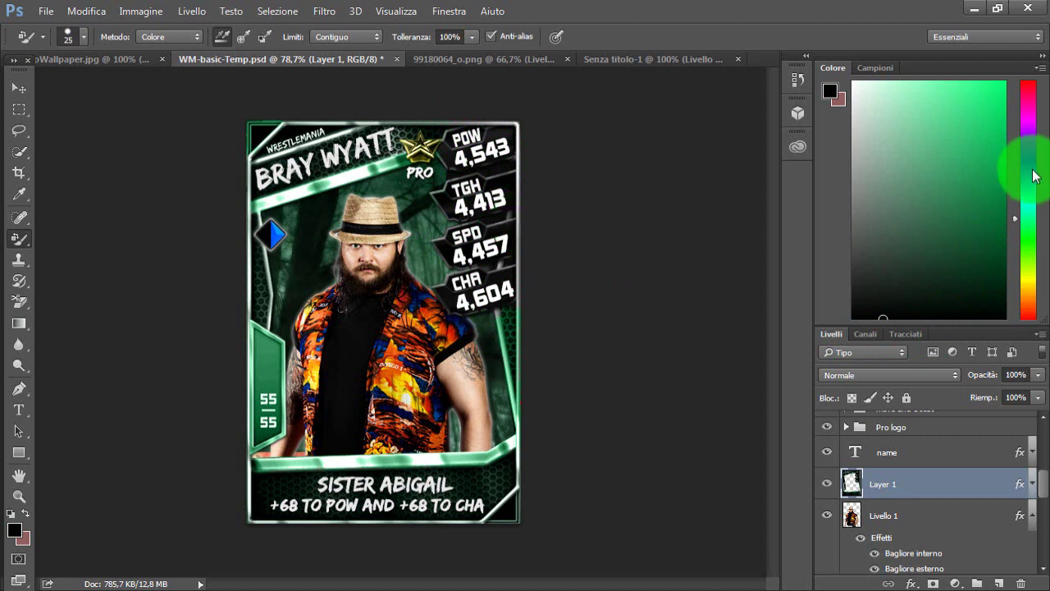
- Sample a very dark grey as the foreground colour and return to the Color Replacement tool
click(1004, 261)
click(15, 193)
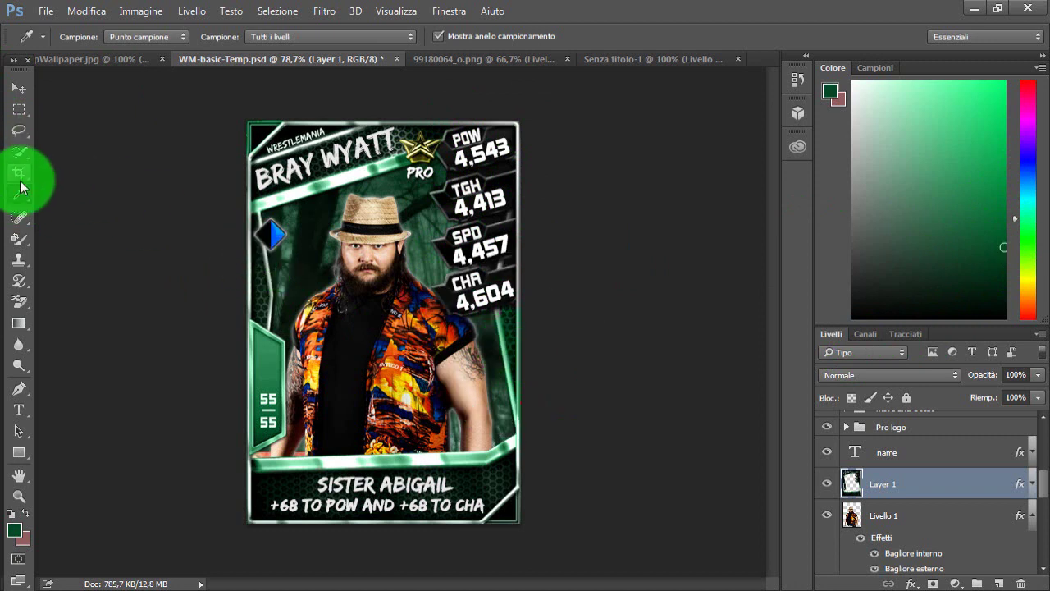
click(50, 256)
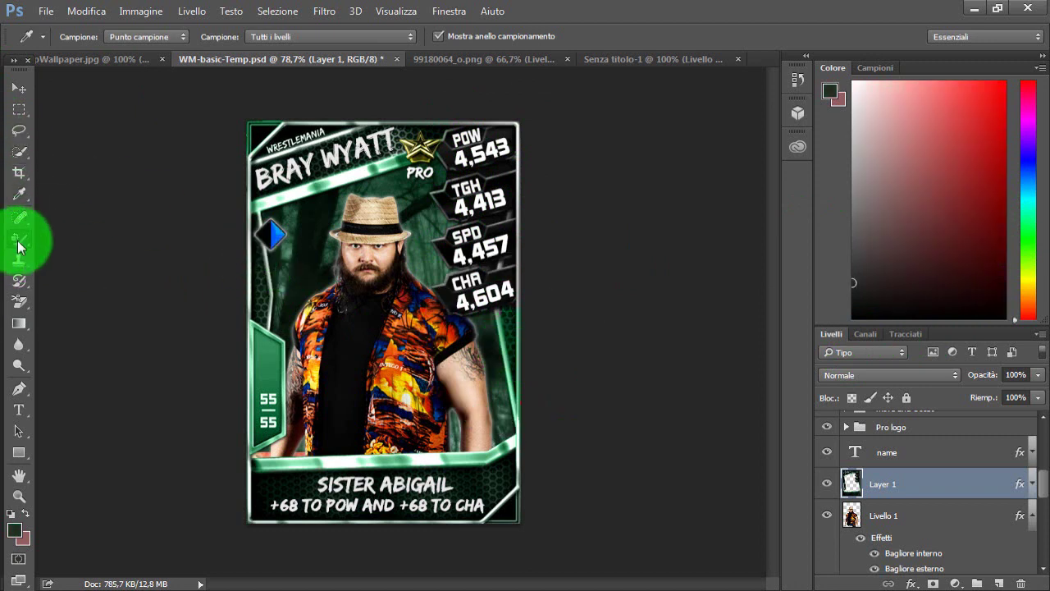
click(21, 243)
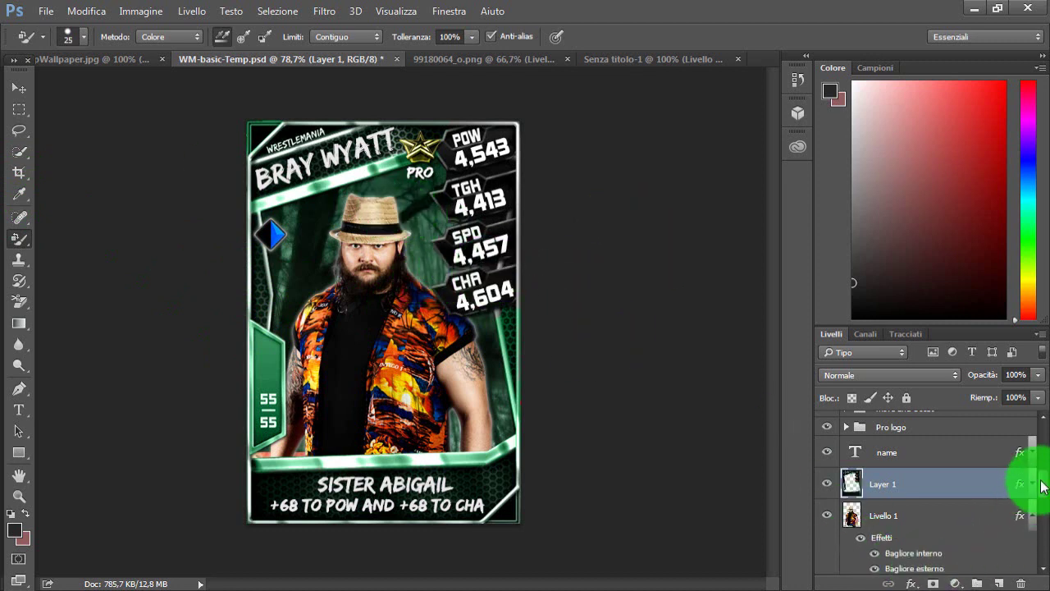
- Try a Bevel and Emboss texture with a dark wavy pattern on the forest layer Livello 2
scroll(1032, 484, down, 2)
click(933, 478)
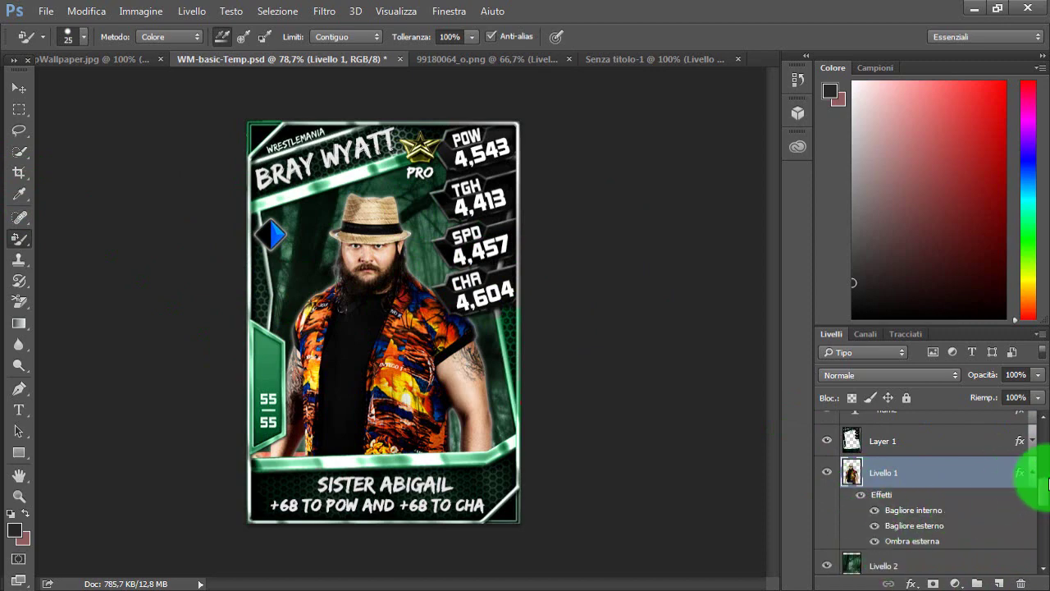
scroll(1031, 492, down, 3)
click(939, 501)
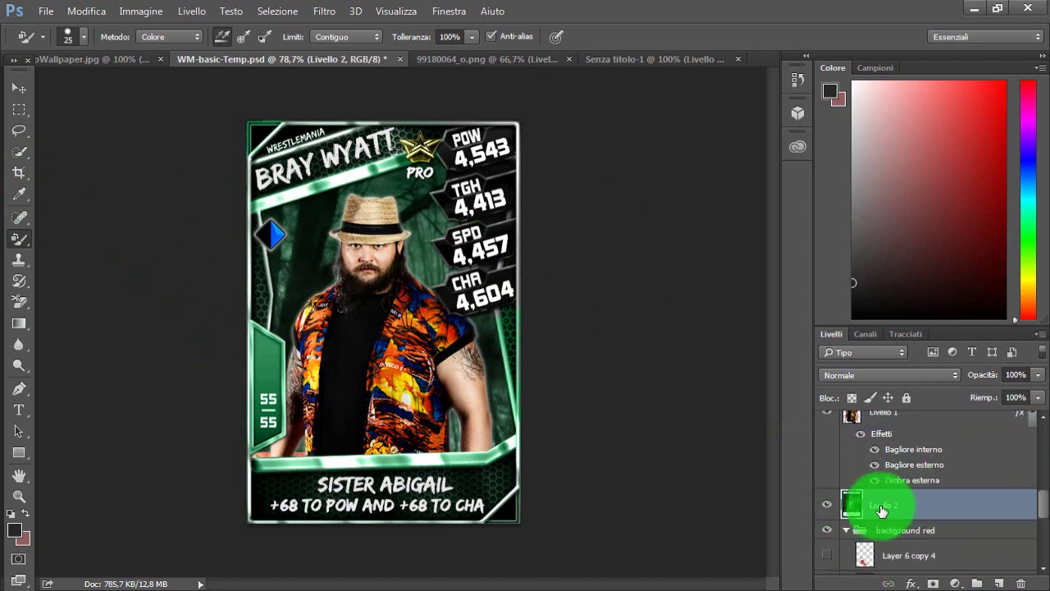
double_click(938, 499)
drag(470, 71, 795, 138)
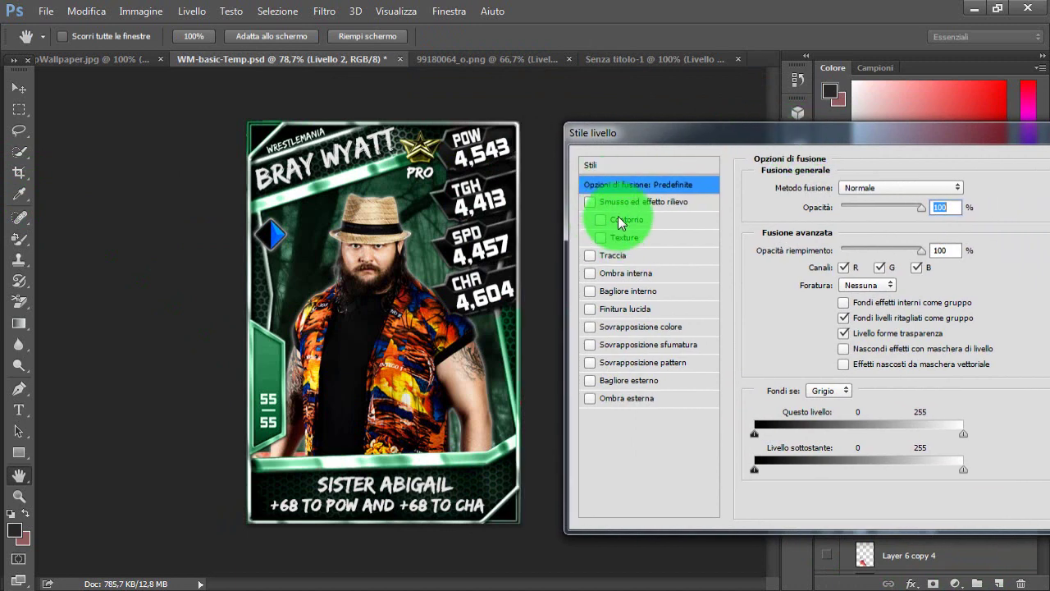
click(594, 202)
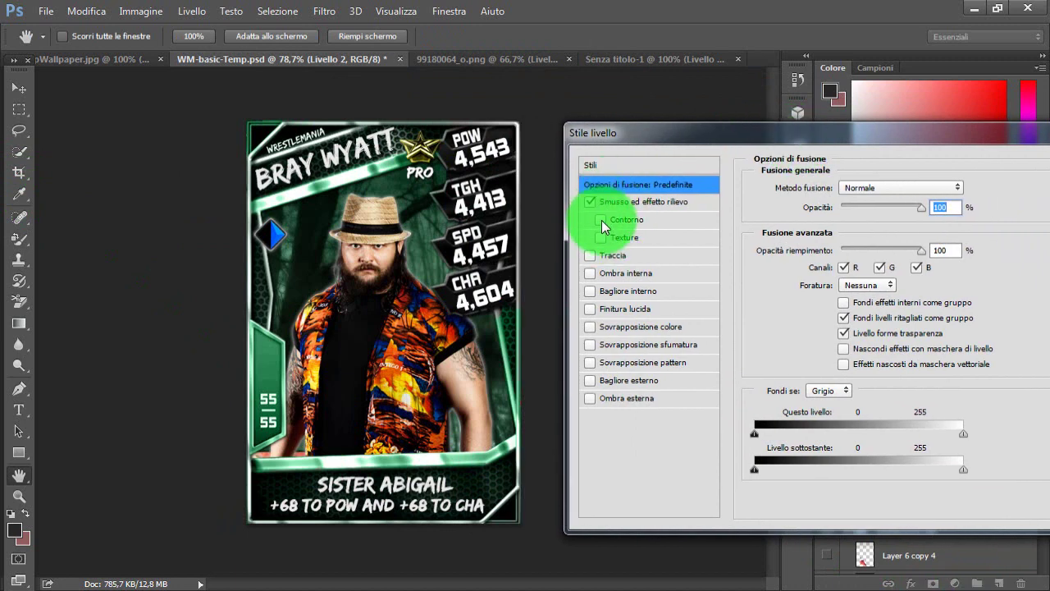
click(640, 238)
click(853, 204)
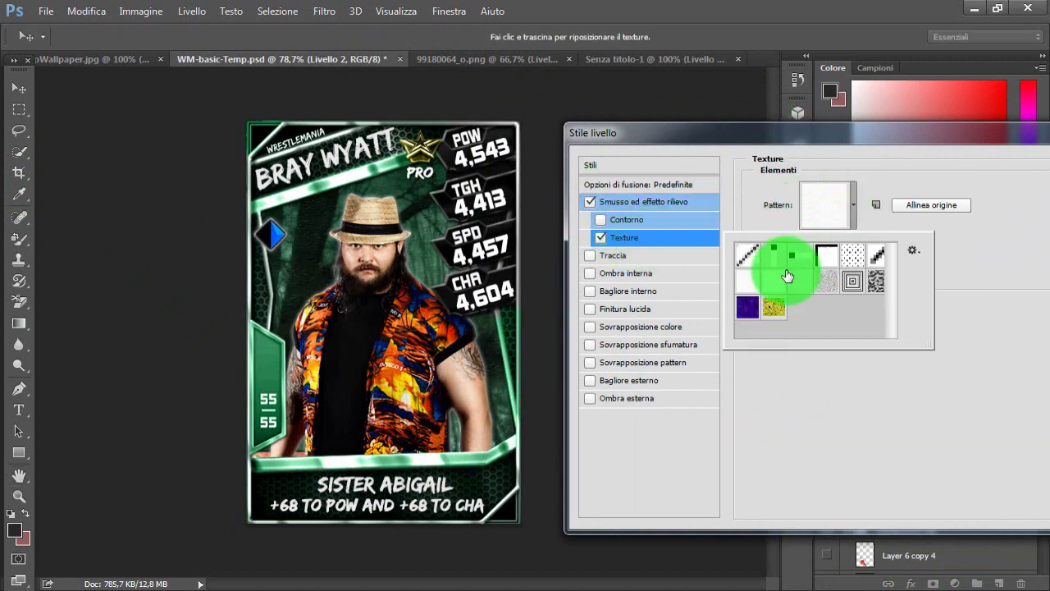
click(753, 304)
click(781, 397)
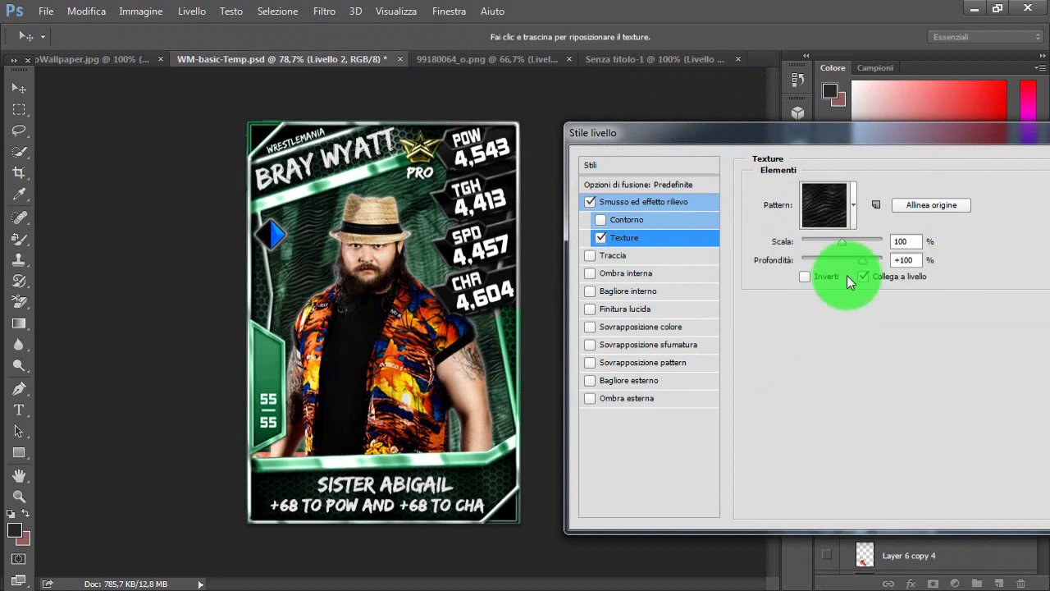
- Try a texture scale of 740% and depth of -79%, toggle the stroke effect, and discard the forest layer's style changes
drag(848, 249, 875, 240)
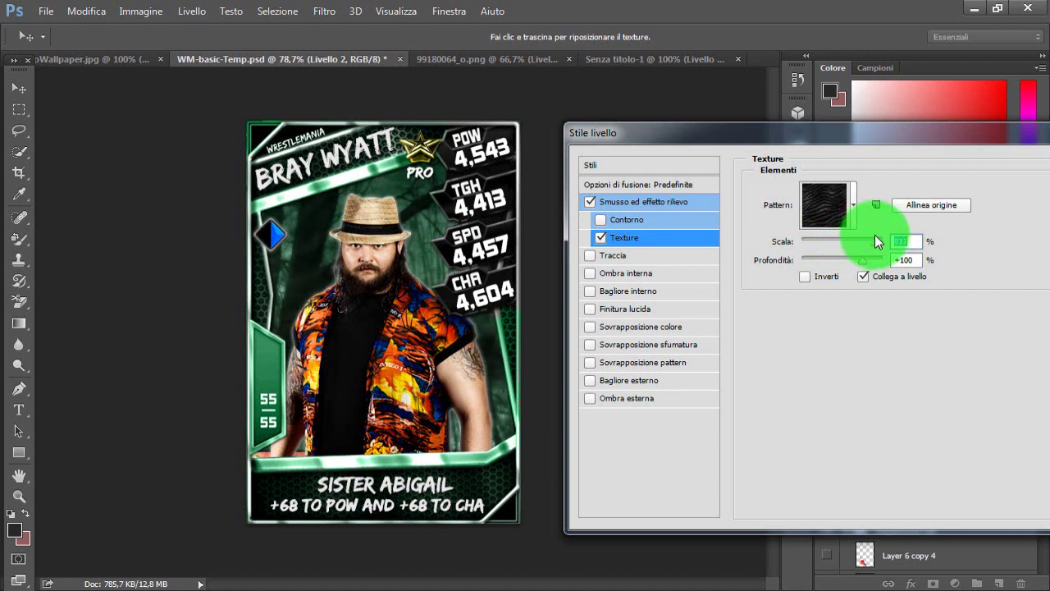
drag(877, 241, 870, 240)
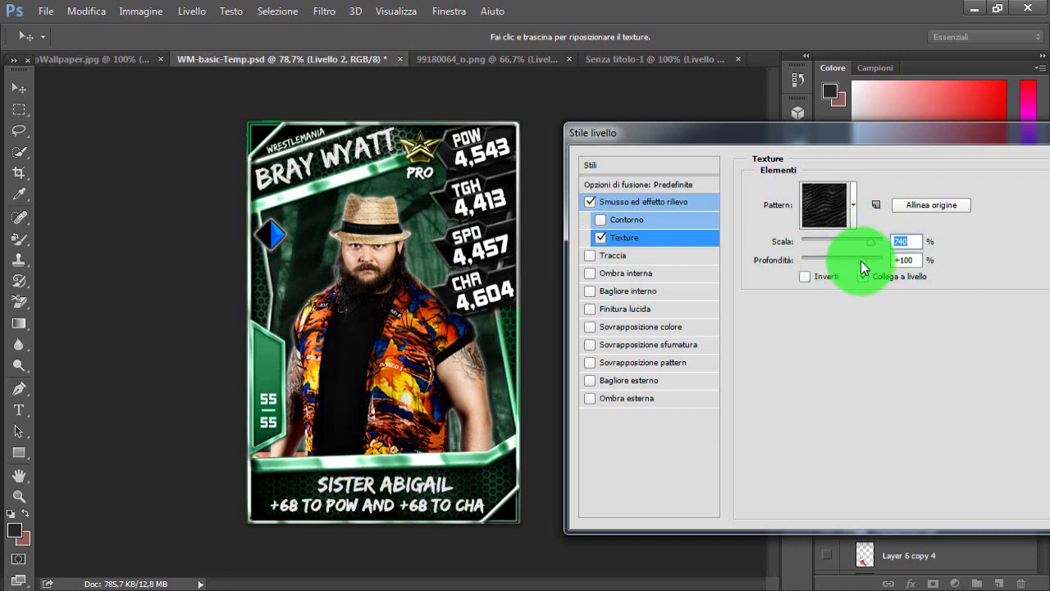
drag(862, 261, 826, 261)
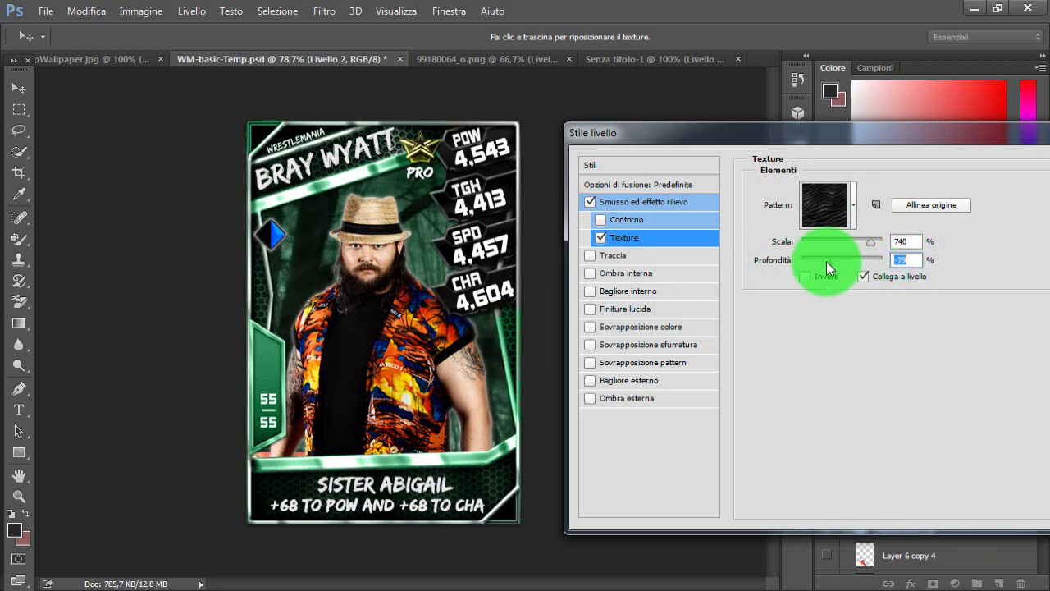
drag(947, 134, 845, 158)
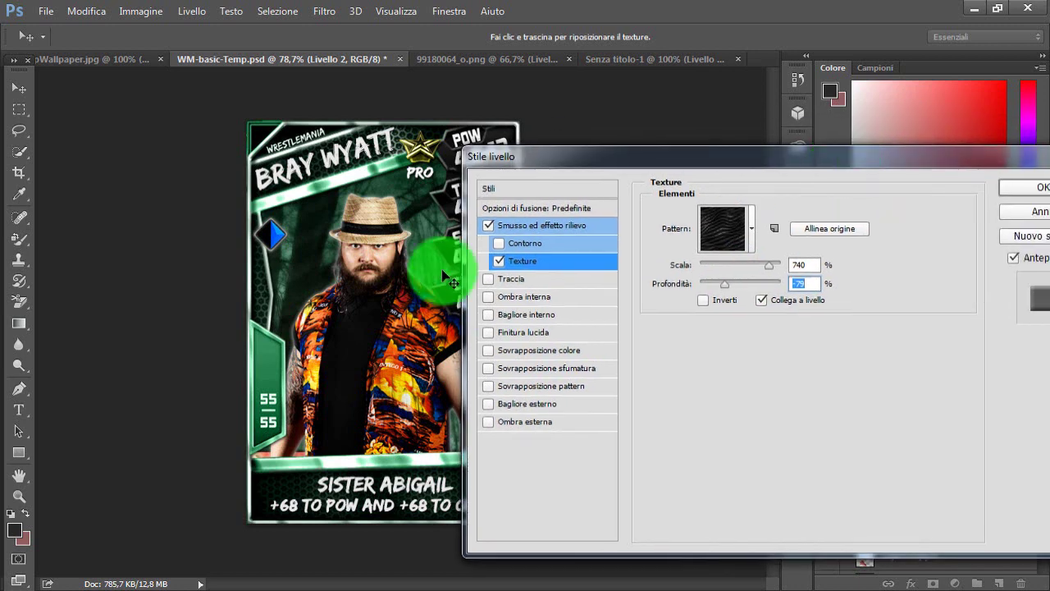
click(505, 280)
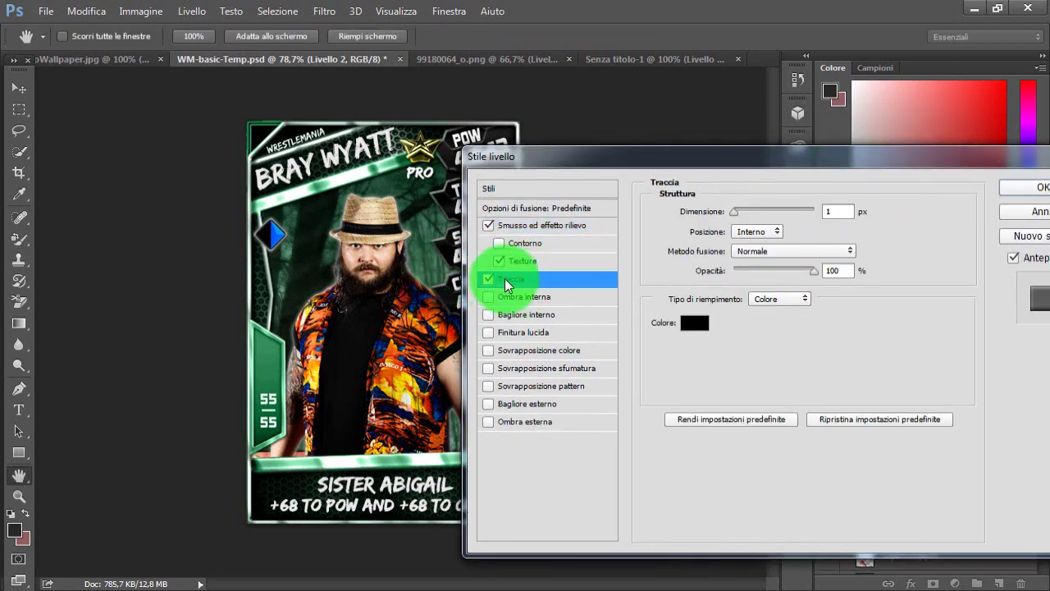
click(488, 279)
click(1022, 212)
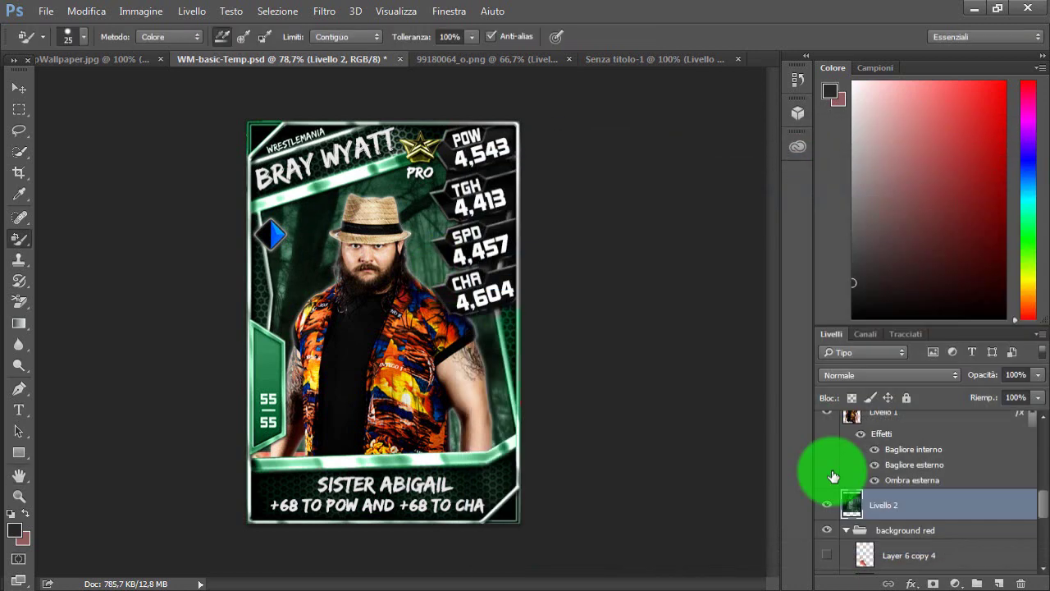
- Add a 1 px inside stroke effect to the wrestler layer Livello 1
double_click(932, 430)
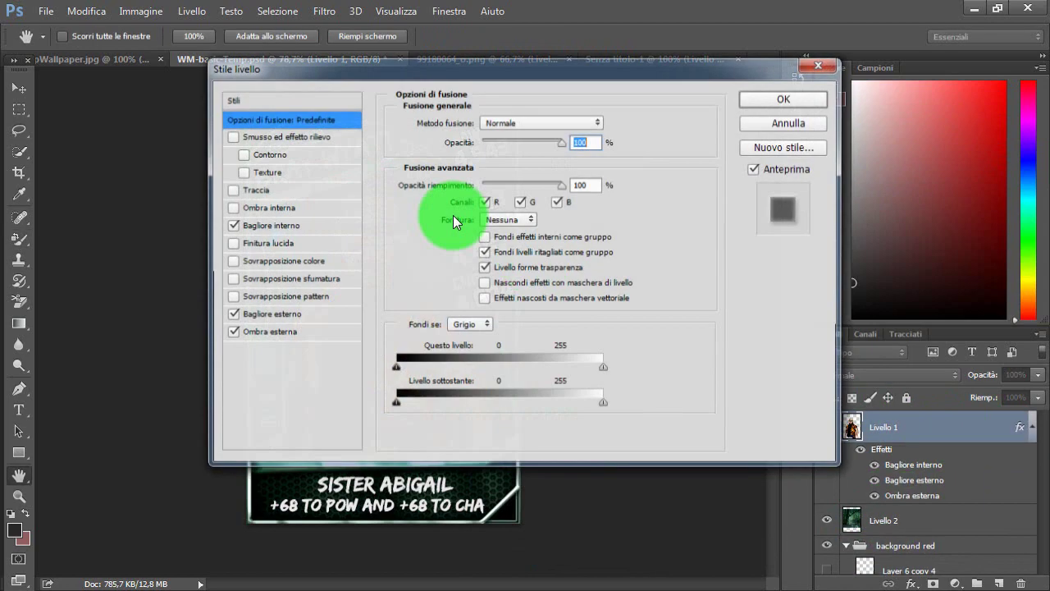
drag(422, 72, 758, 184)
click(664, 281)
click(642, 304)
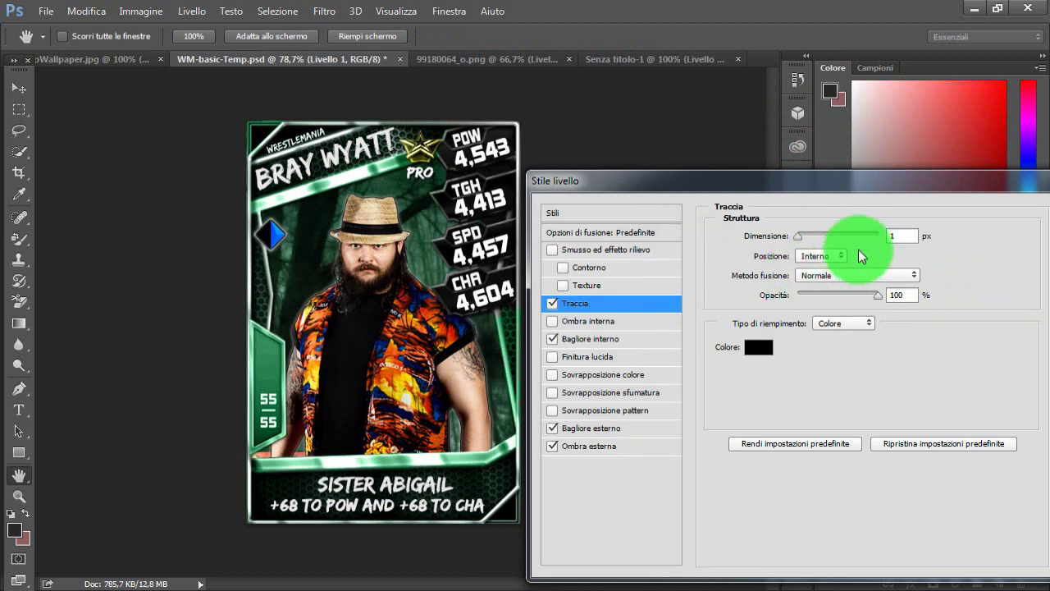
- Try black and green tones for the wrestler's stroke, and set its colour to white (ffffff)
click(758, 347)
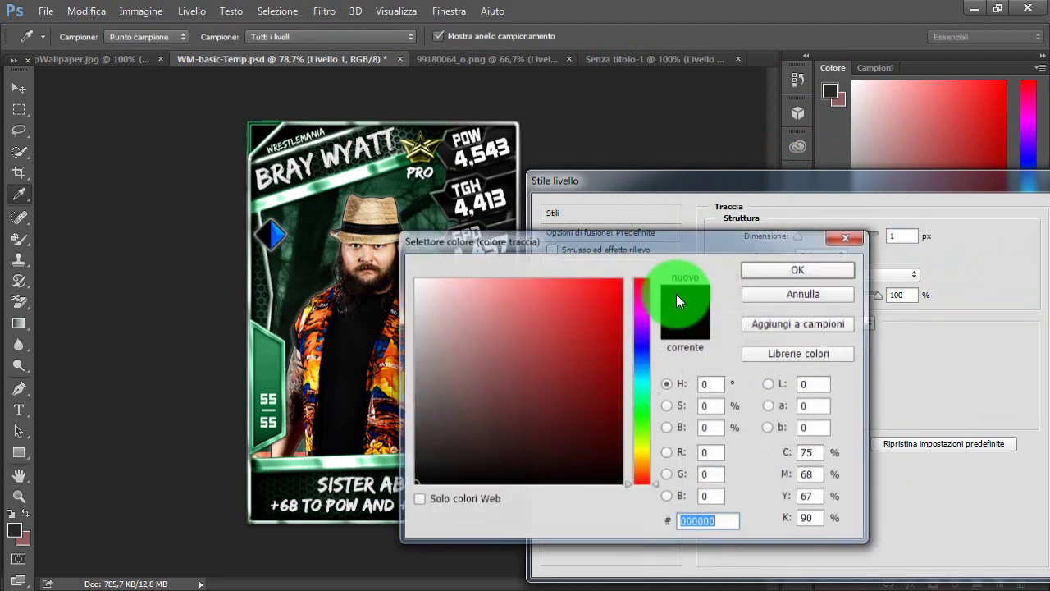
click(415, 285)
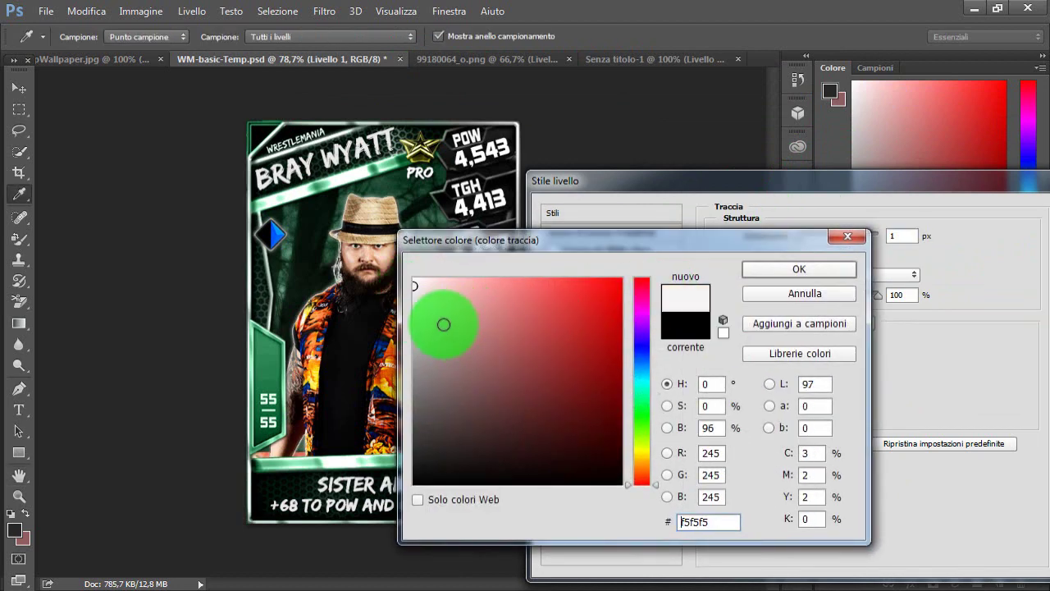
drag(444, 324, 499, 487)
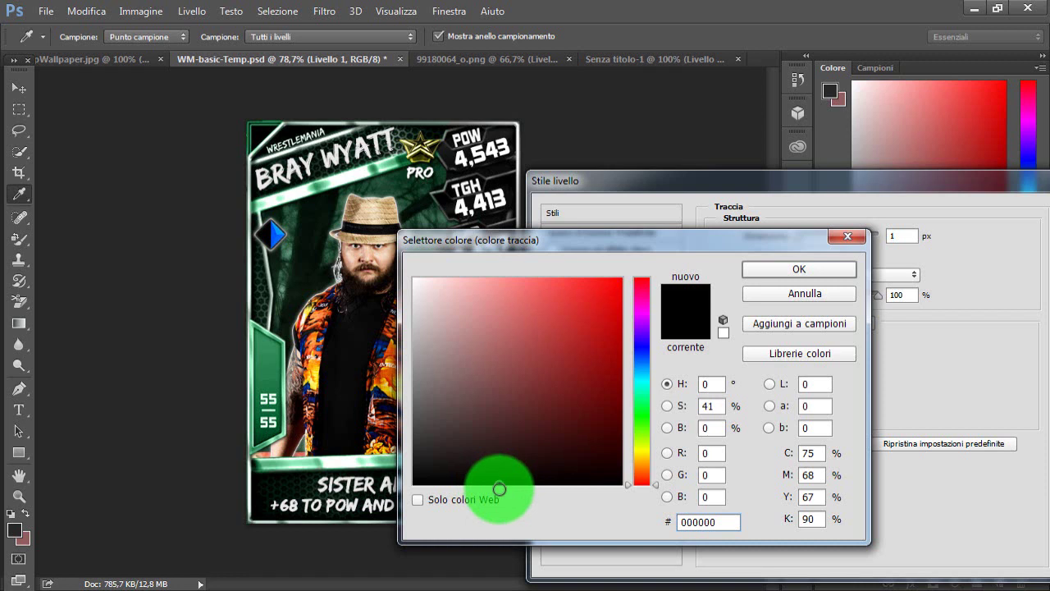
click(646, 410)
mouse_move(547, 380)
mouse_down()
mouse_move(593, 305)
mouse_move(619, 330)
mouse_up()
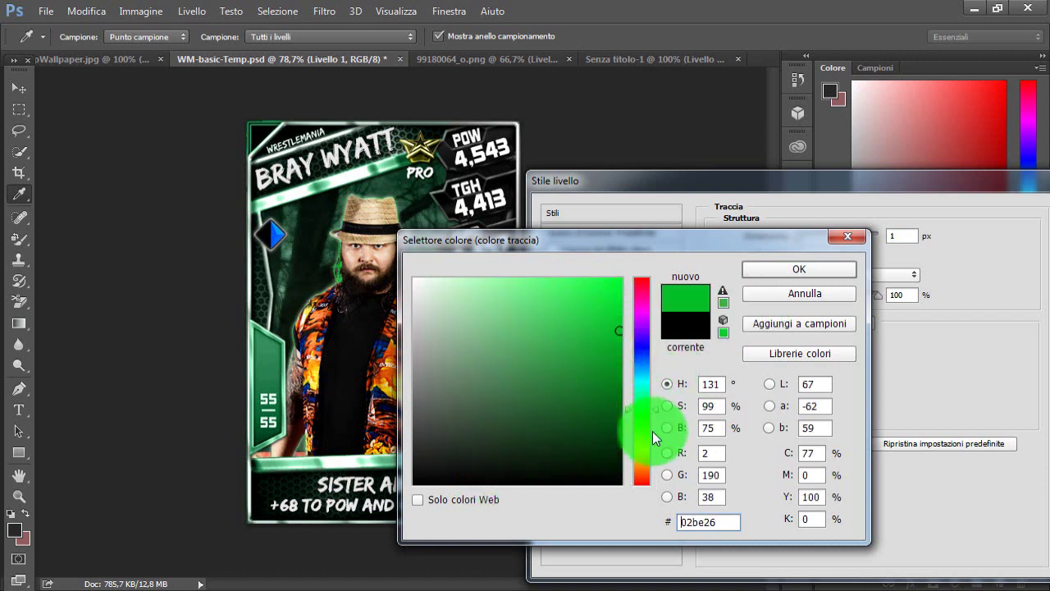
drag(646, 425, 640, 454)
drag(445, 334, 438, 293)
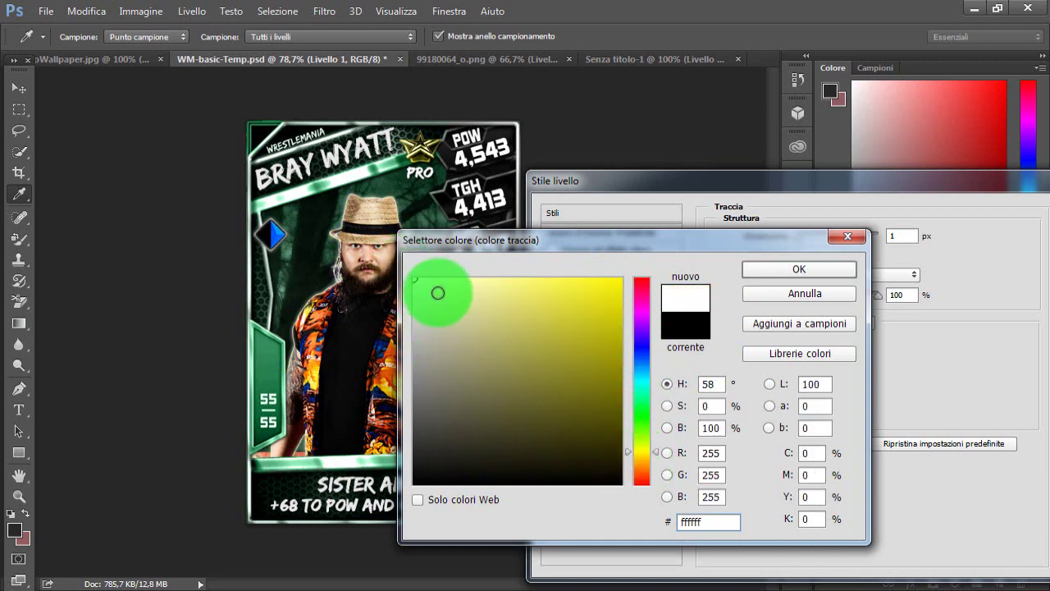
click(850, 274)
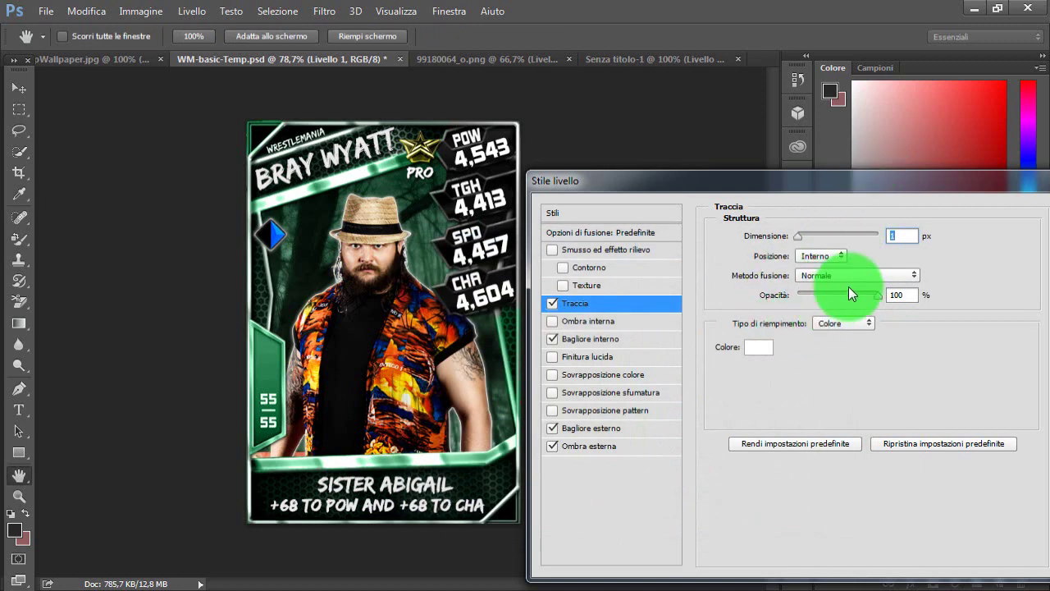
- Keep the stroke's blend mode at Normale and lower its opacity to 65%
click(849, 277)
click(850, 270)
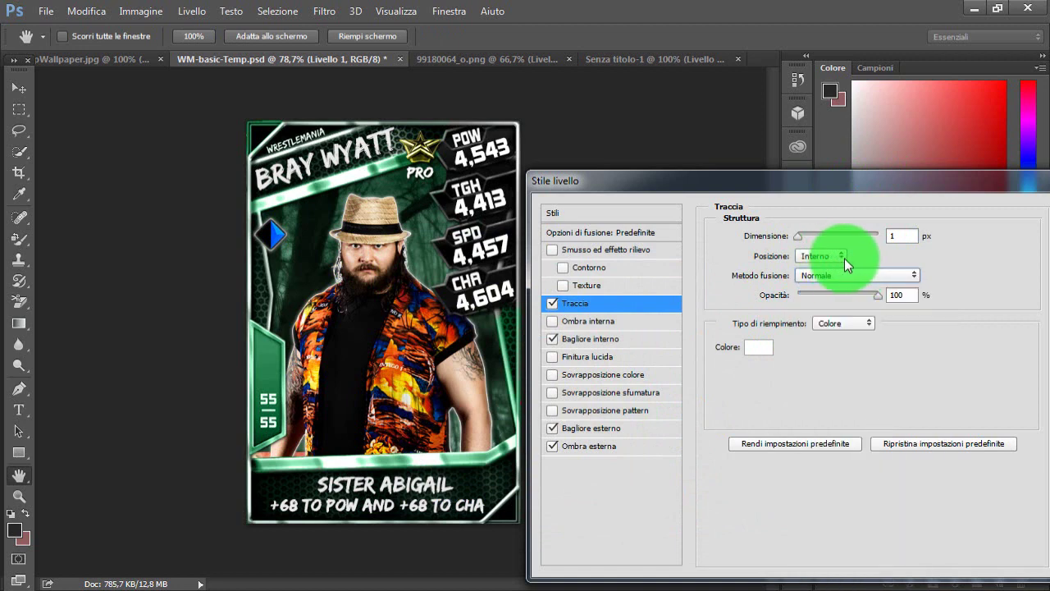
drag(878, 292, 850, 294)
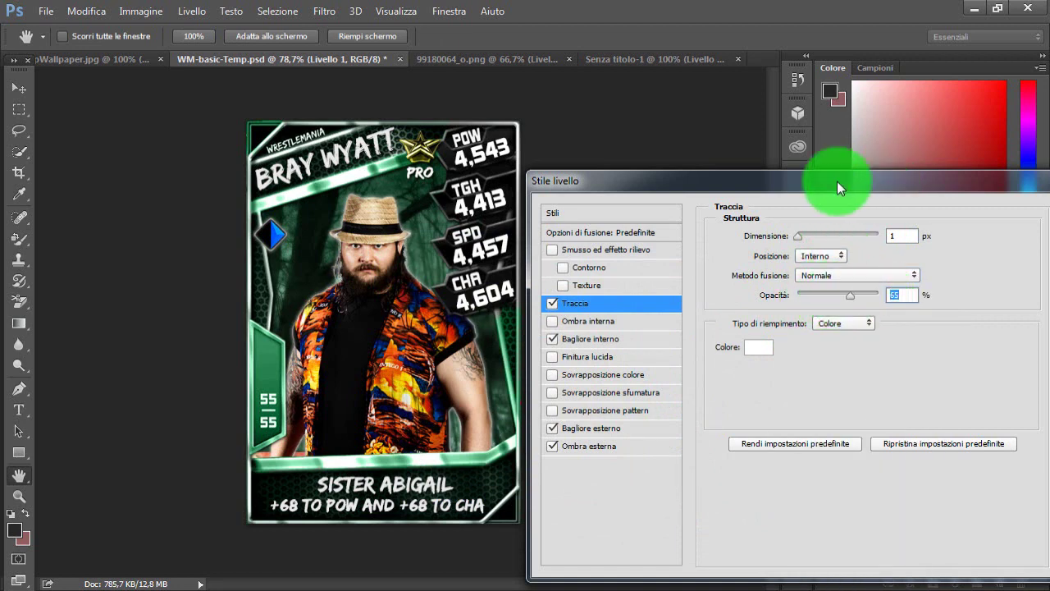
- Apply the style changes to the wrestler layer Livello 1
drag(837, 180, 697, 181)
click(967, 215)
- Give the forest layer Livello 2 a bevel and emboss effect with a texture, and adjust the texture's scale
scroll(1026, 499, down, 3)
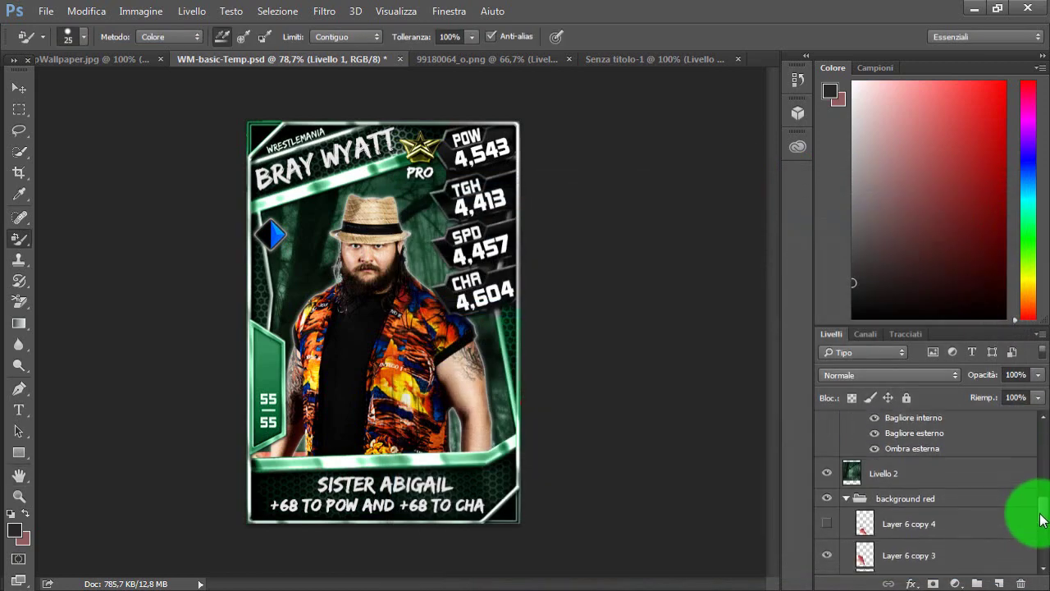
double_click(963, 475)
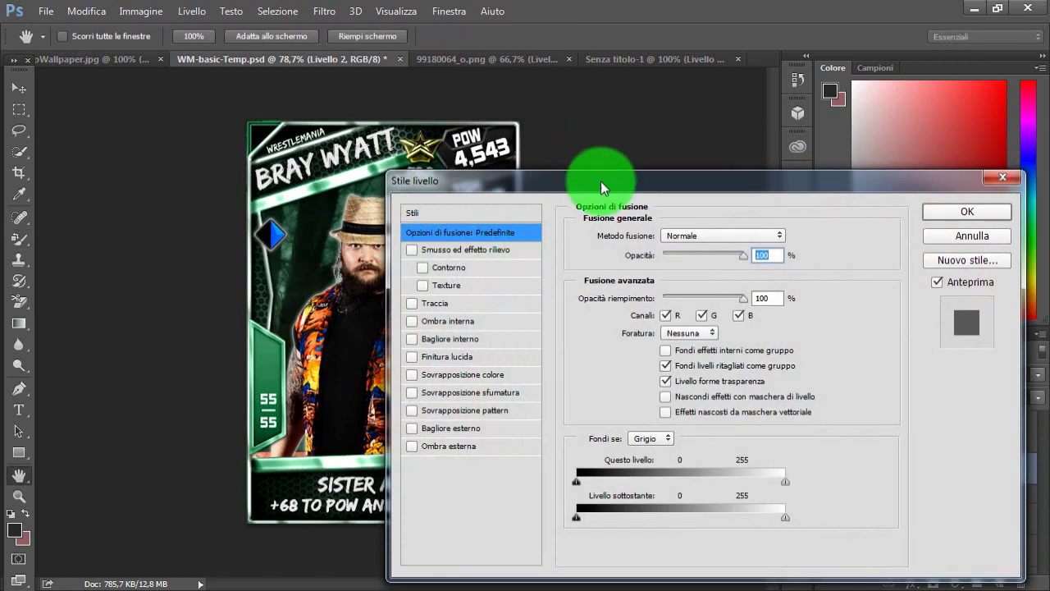
drag(601, 180, 643, 232)
click(542, 286)
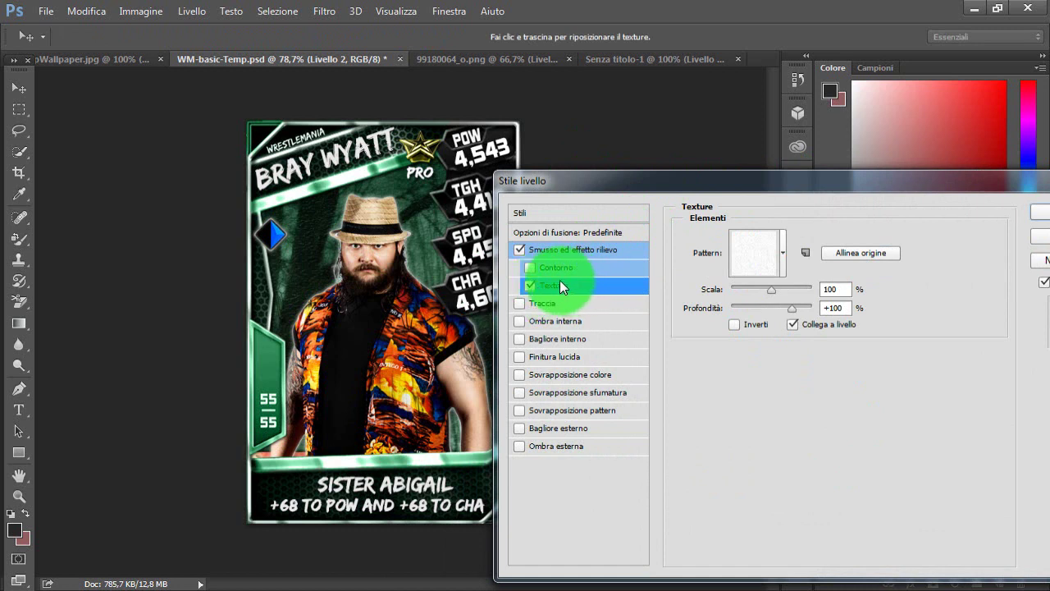
click(572, 321)
click(559, 286)
drag(772, 290, 753, 306)
- Set the forest layer's inner shadow to 100% opacity, 46 px distance, 2% choke and 250 px size
click(564, 322)
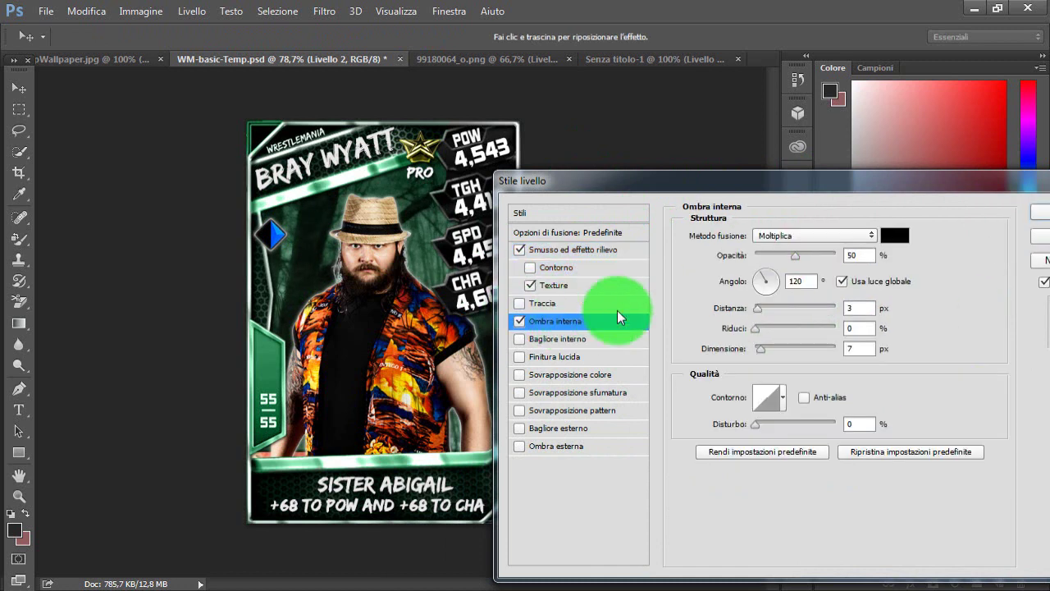
click(895, 235)
drag(825, 244, 969, 250)
click(956, 261)
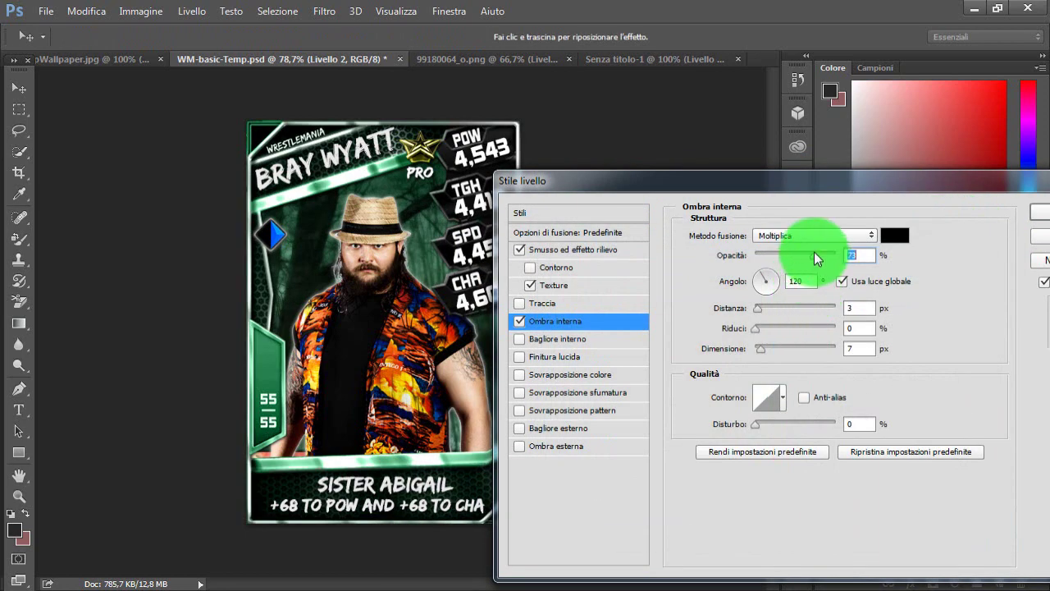
drag(816, 253, 851, 258)
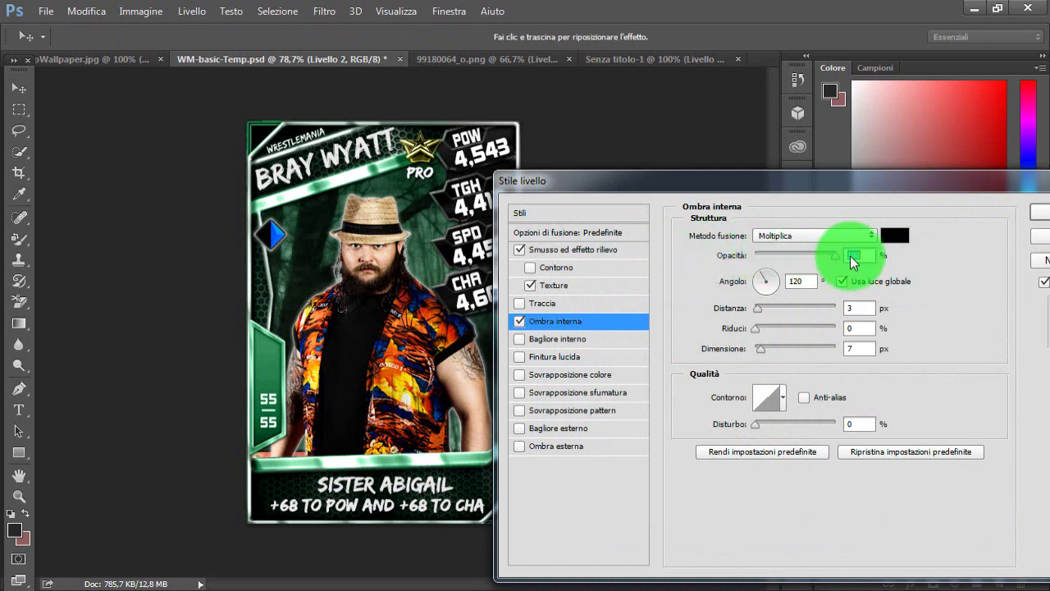
drag(761, 310, 806, 348)
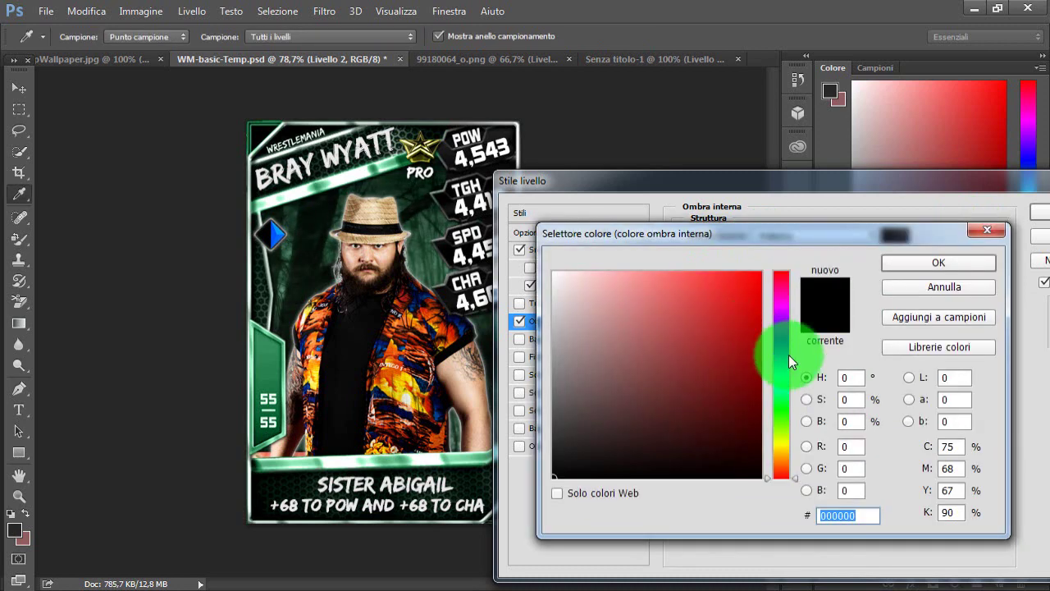
- Set the inner shadow's colour to dark green (156020) and its distance to 22 px, and compare with it off
drag(789, 354, 786, 411)
drag(737, 315, 715, 400)
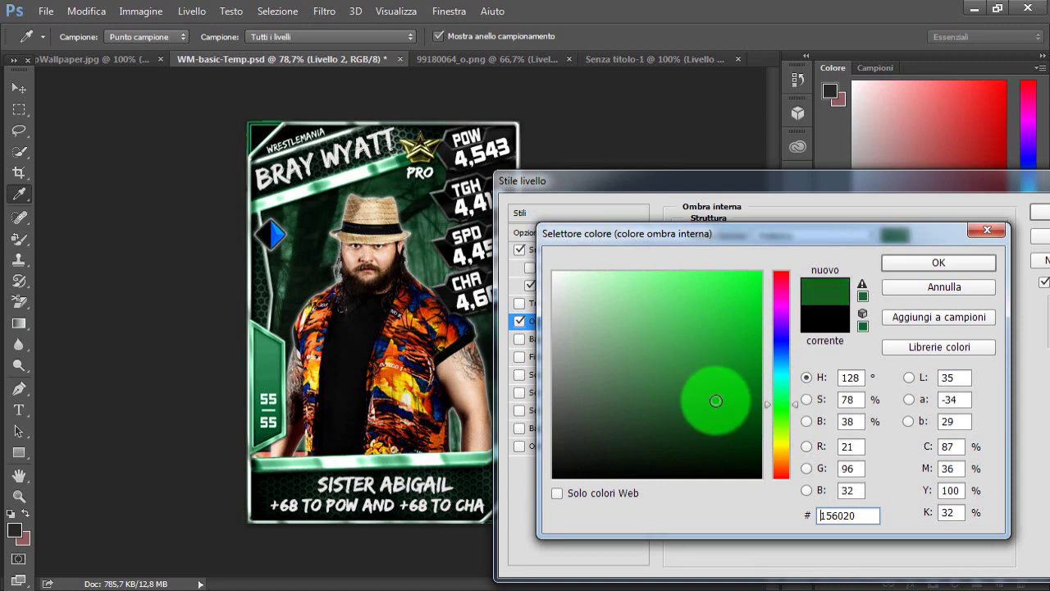
click(957, 265)
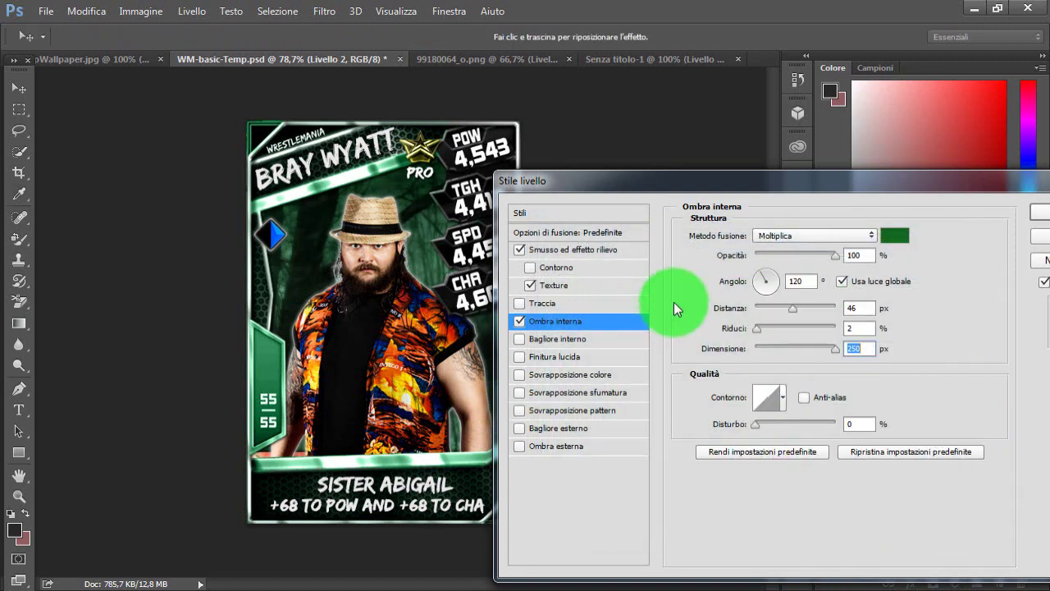
mouse_move(788, 312)
mouse_down()
mouse_move(824, 313)
mouse_move(780, 301)
mouse_up()
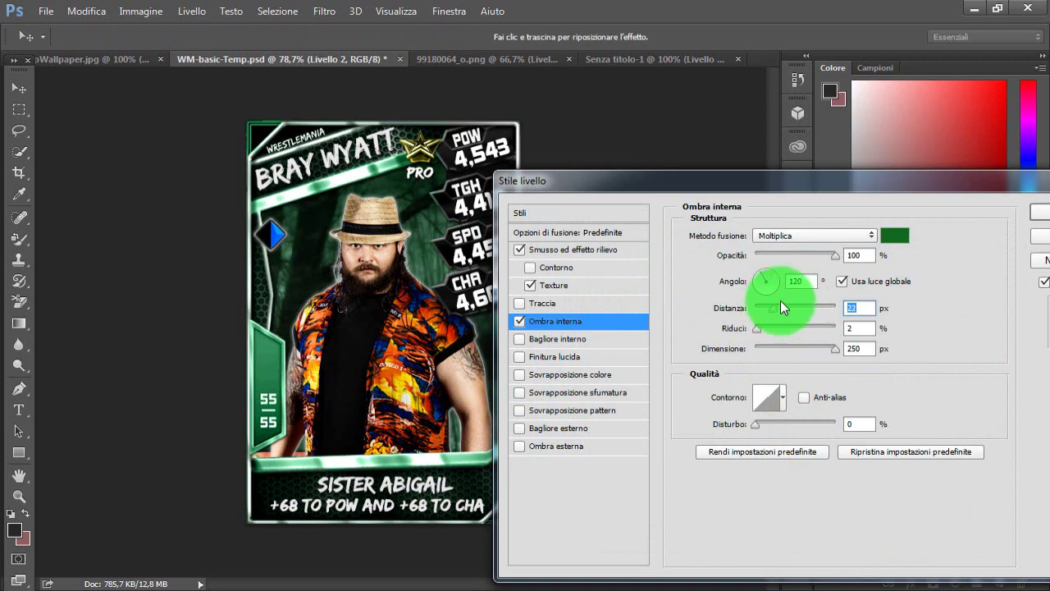
click(520, 322)
click(520, 321)
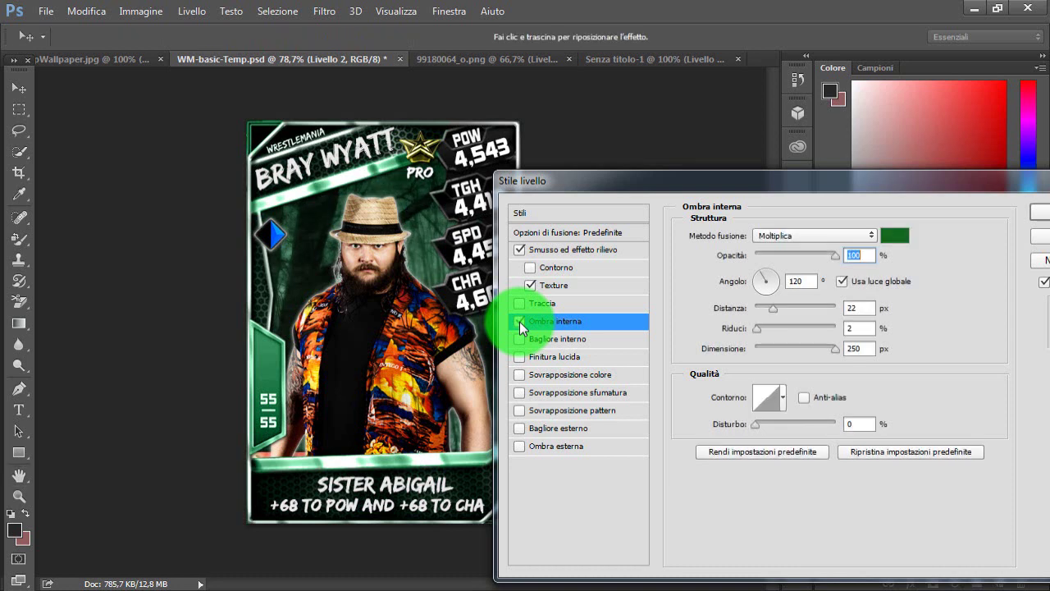
- Add a satin effect to the forest layer, try several green and black tones, and set its colour to green (006e1a)
click(565, 356)
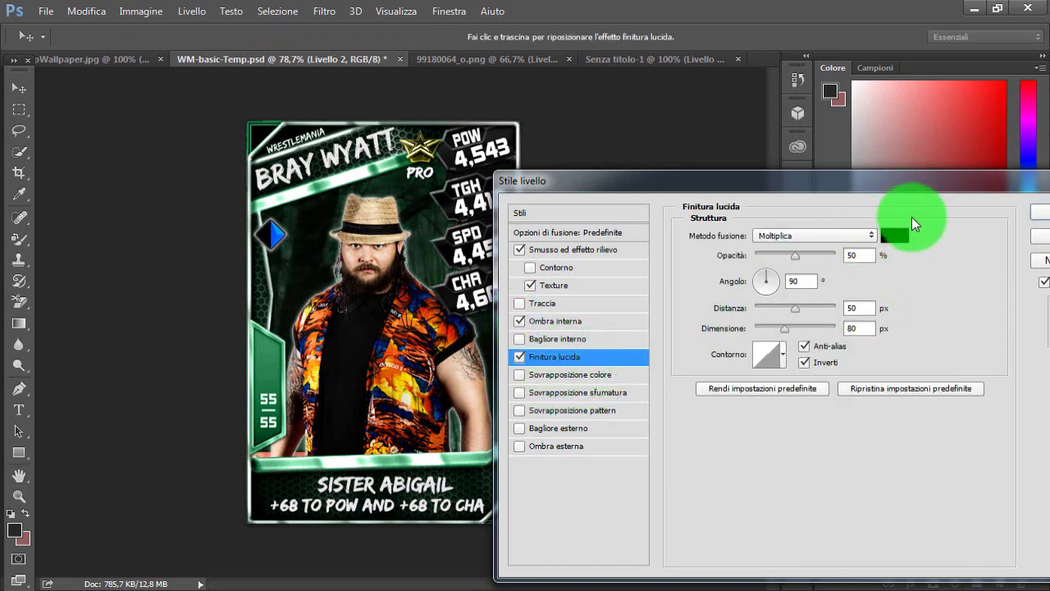
click(896, 235)
click(781, 419)
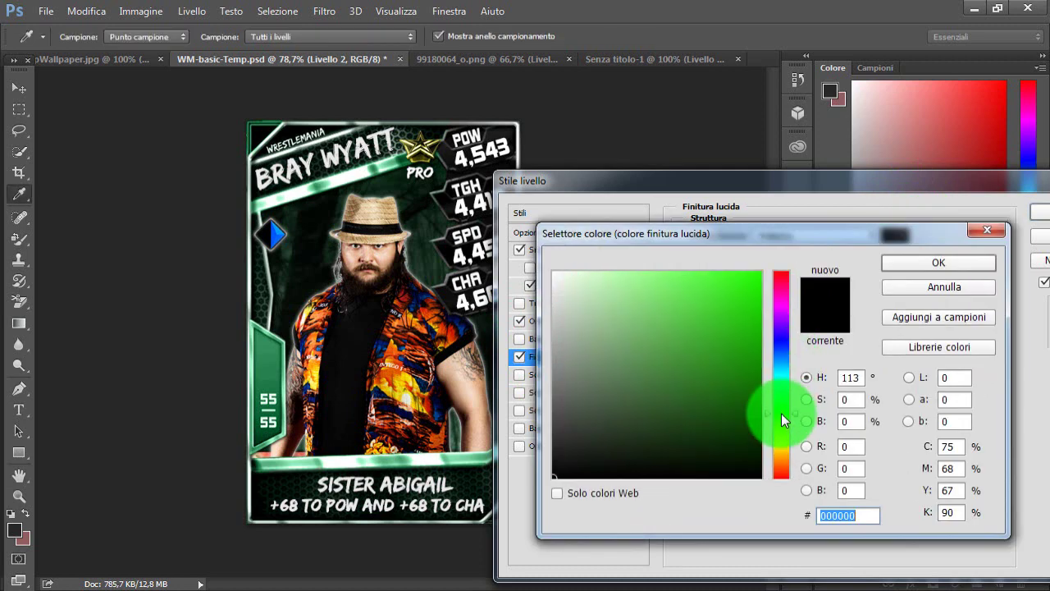
click(760, 407)
click(779, 422)
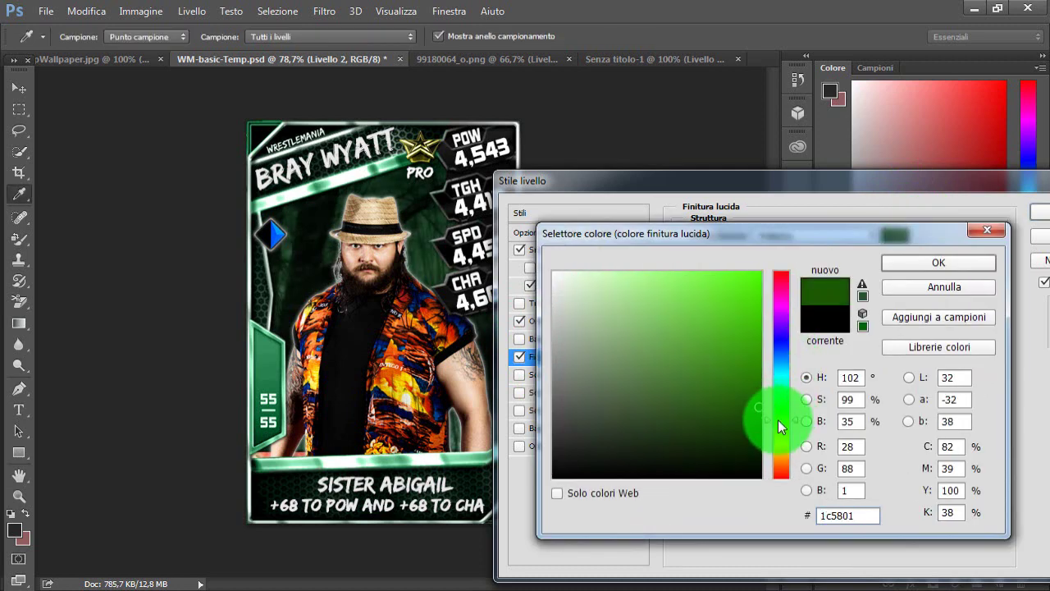
drag(781, 419, 781, 401)
drag(759, 394, 741, 449)
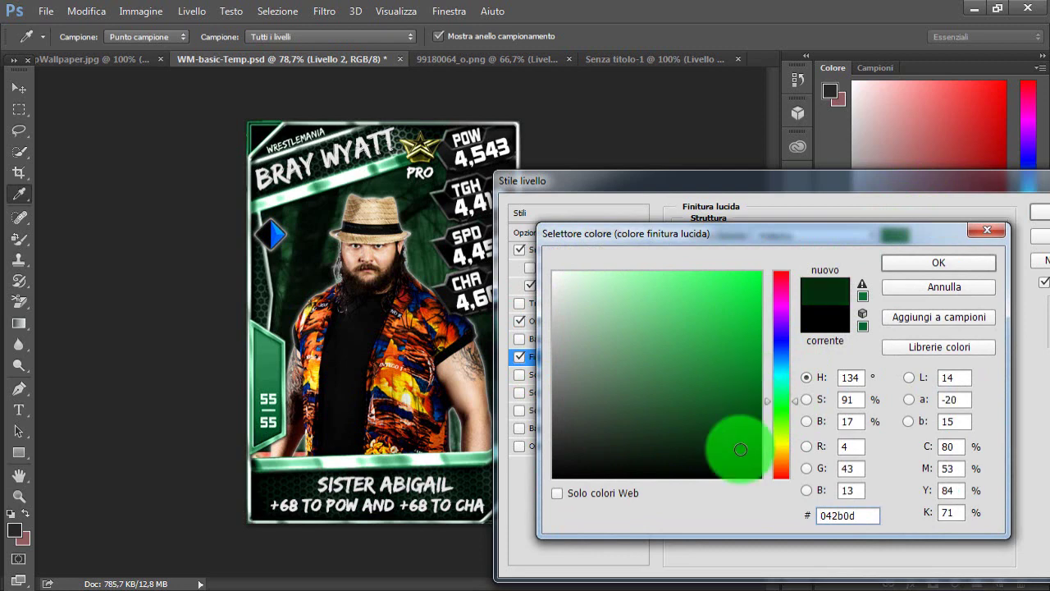
click(711, 477)
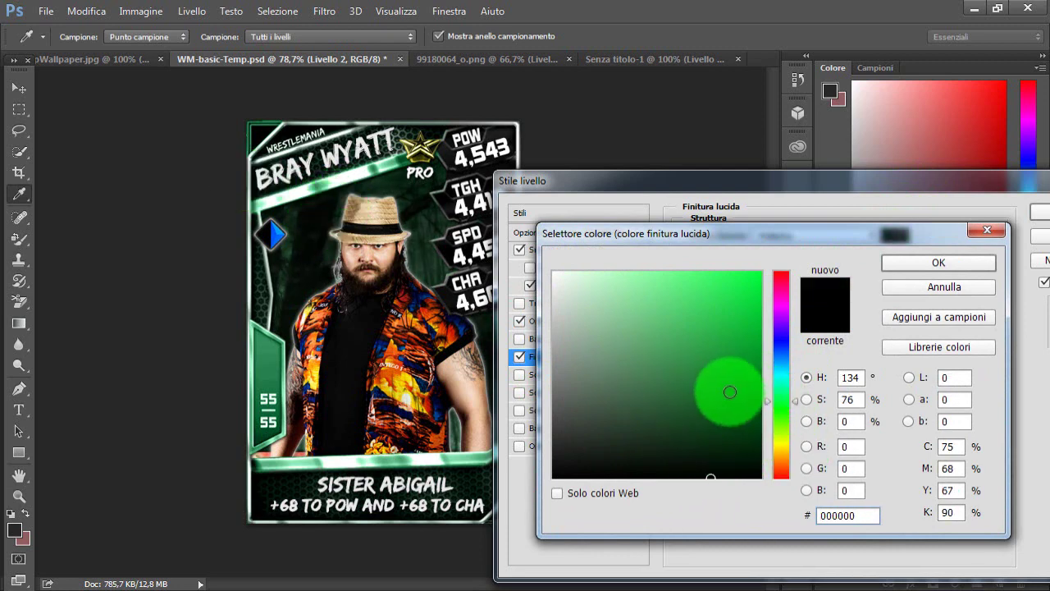
mouse_move(730, 392)
mouse_down()
mouse_move(745, 380)
mouse_move(769, 387)
mouse_up()
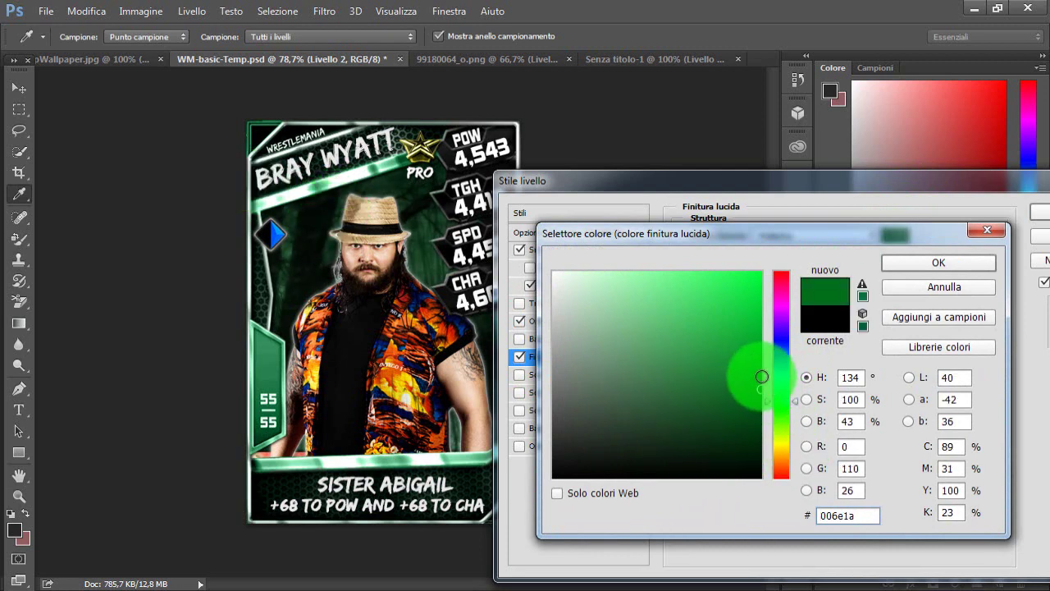
click(934, 262)
- Set the satin effect's distance to 180 px and its size to 250 px
drag(802, 309, 833, 319)
drag(734, 184, 675, 177)
click(961, 270)
click(504, 349)
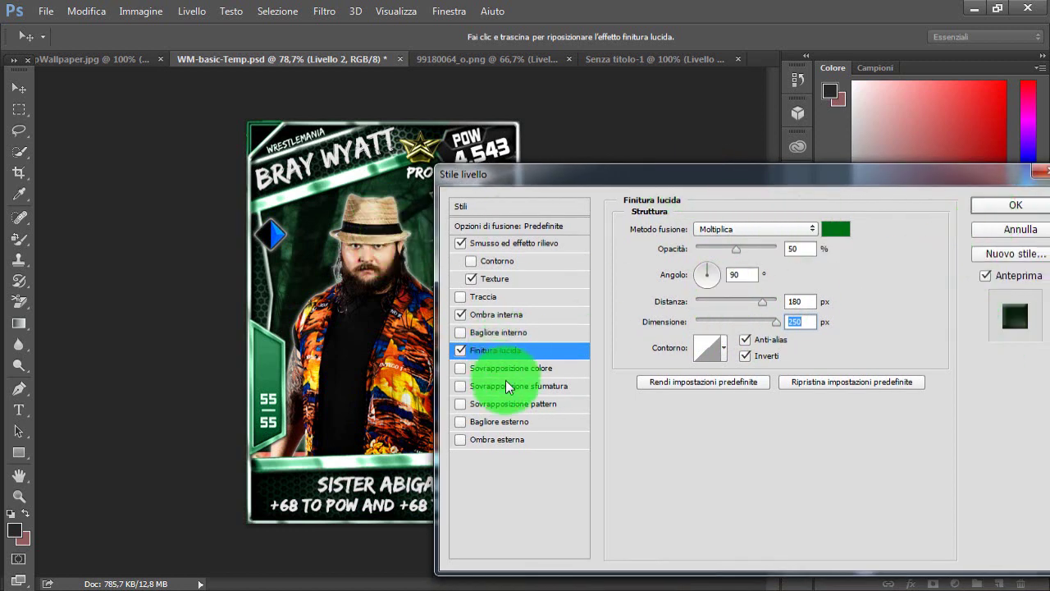
click(505, 421)
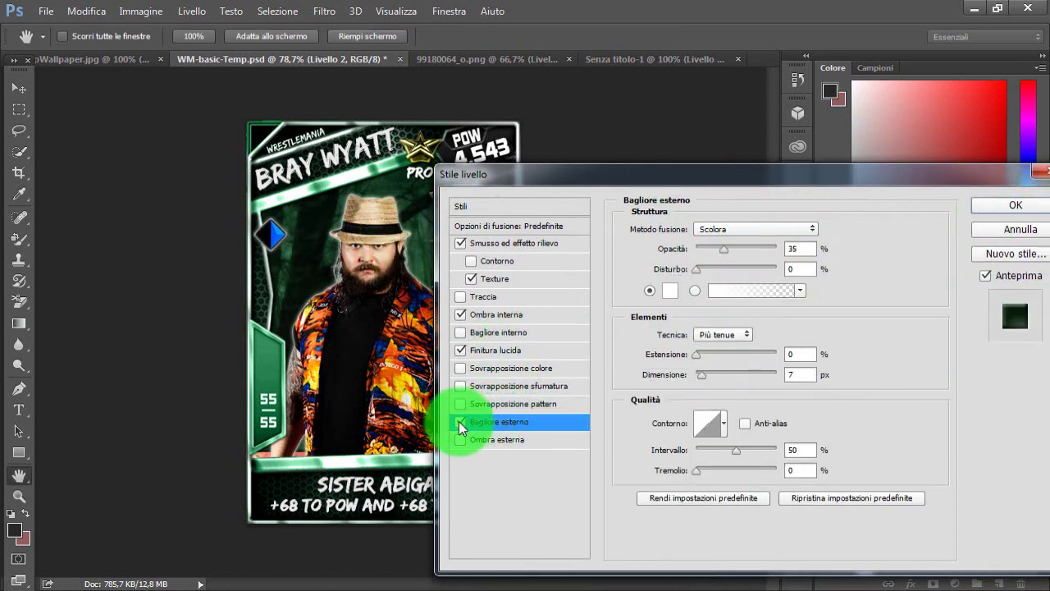
click(670, 290)
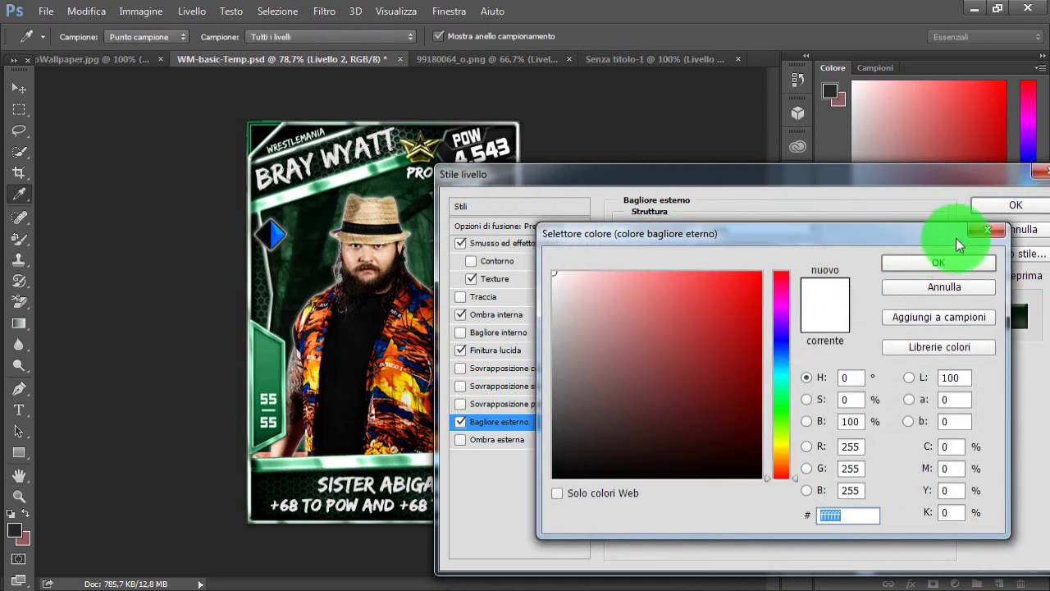
key(Escape)
click(461, 422)
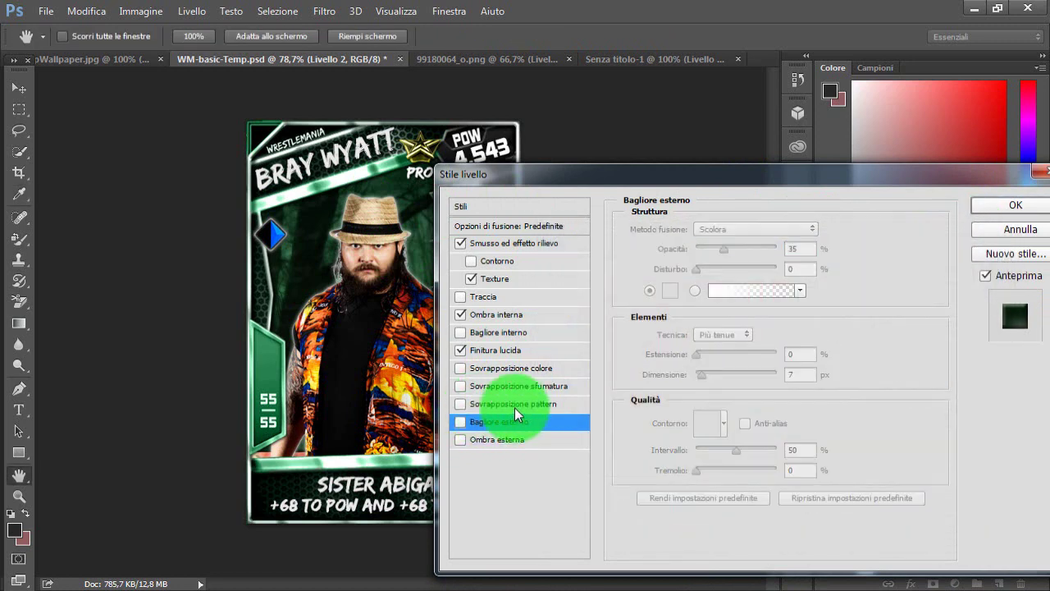
- Add a pattern overlay to the forest layer using the purple wave pattern at 184% scale and 18% opacity
click(514, 407)
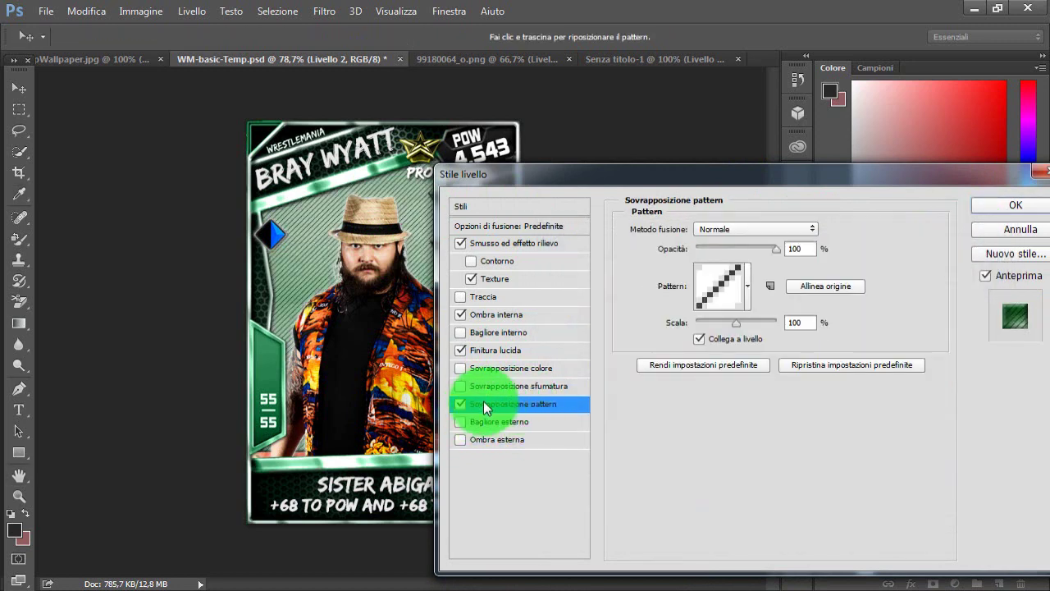
click(723, 289)
double_click(642, 391)
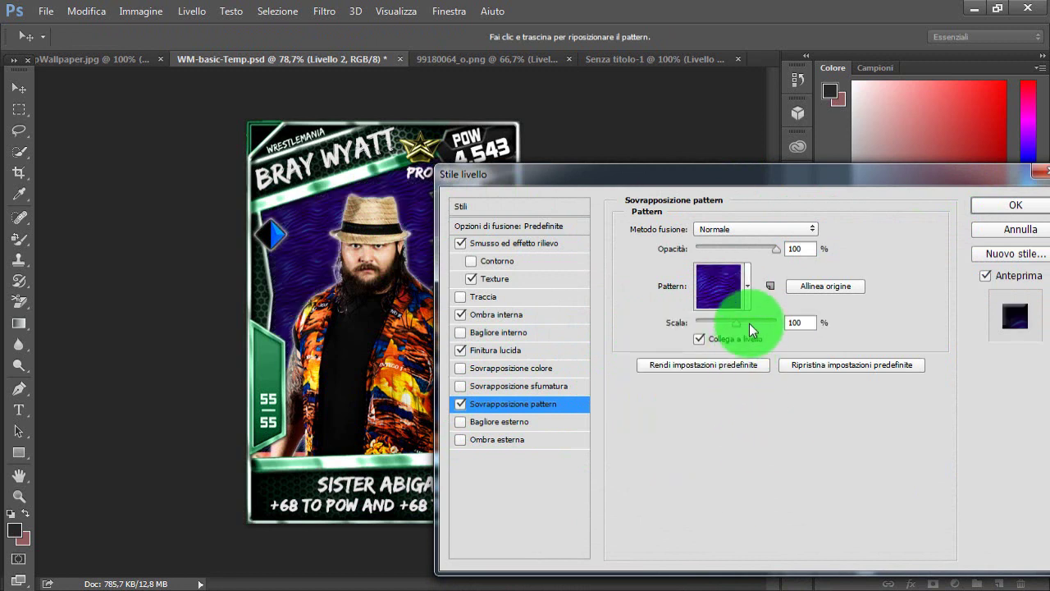
drag(749, 323, 740, 323)
drag(776, 249, 711, 255)
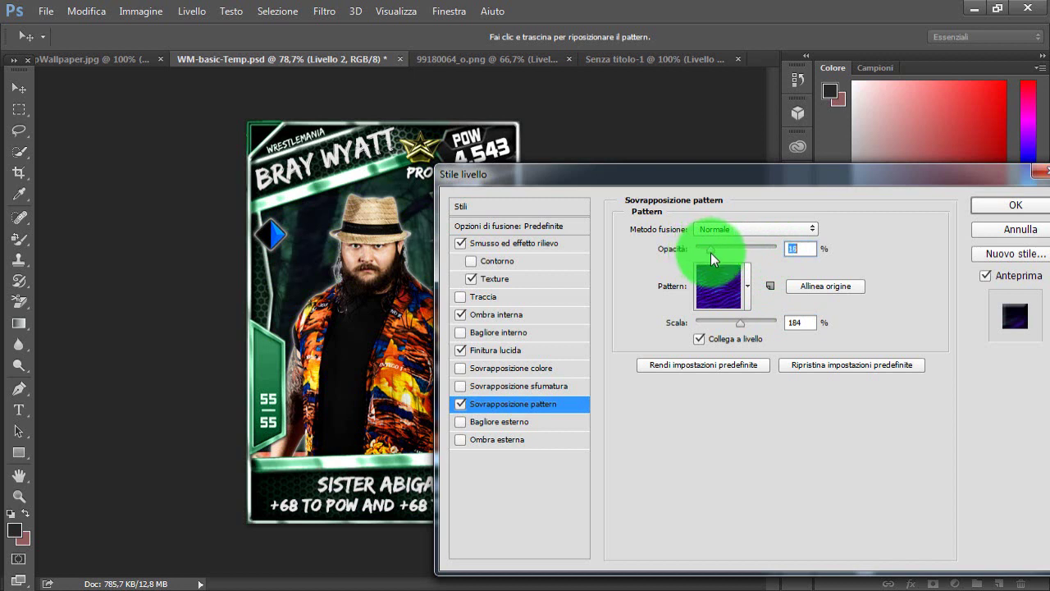
click(745, 287)
click(743, 292)
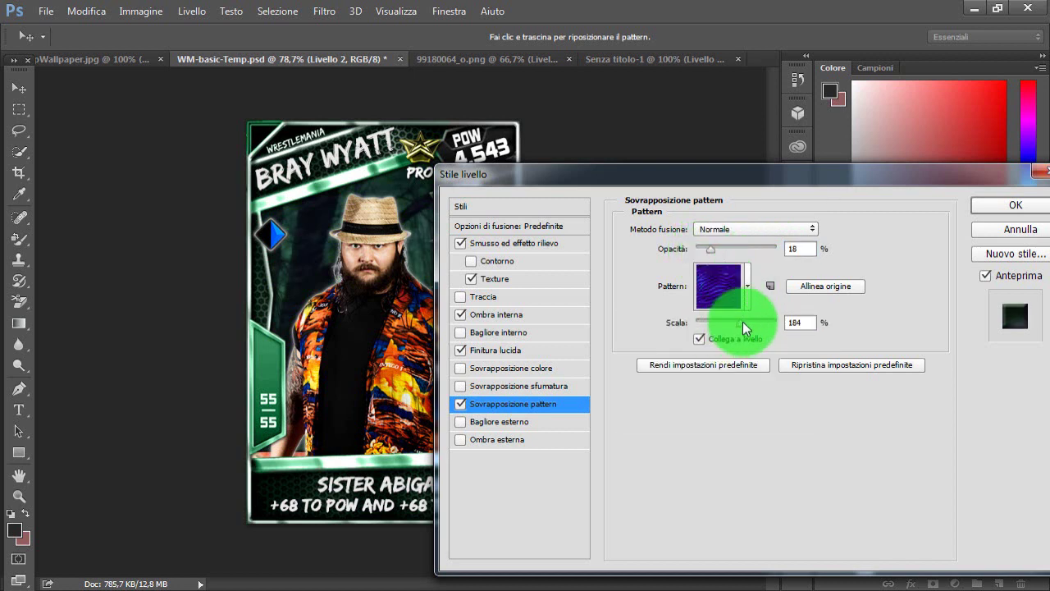
- Set the pattern overlay's opacity to 6% and scale to 870%, and apply the forest layer's style
click(706, 251)
drag(706, 251, 701, 251)
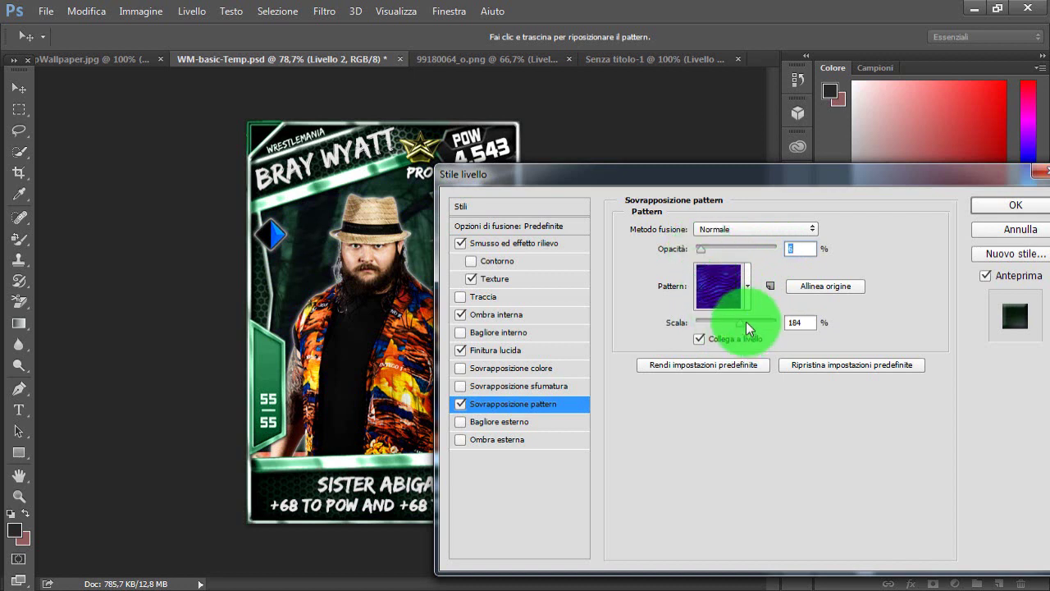
drag(746, 322, 770, 323)
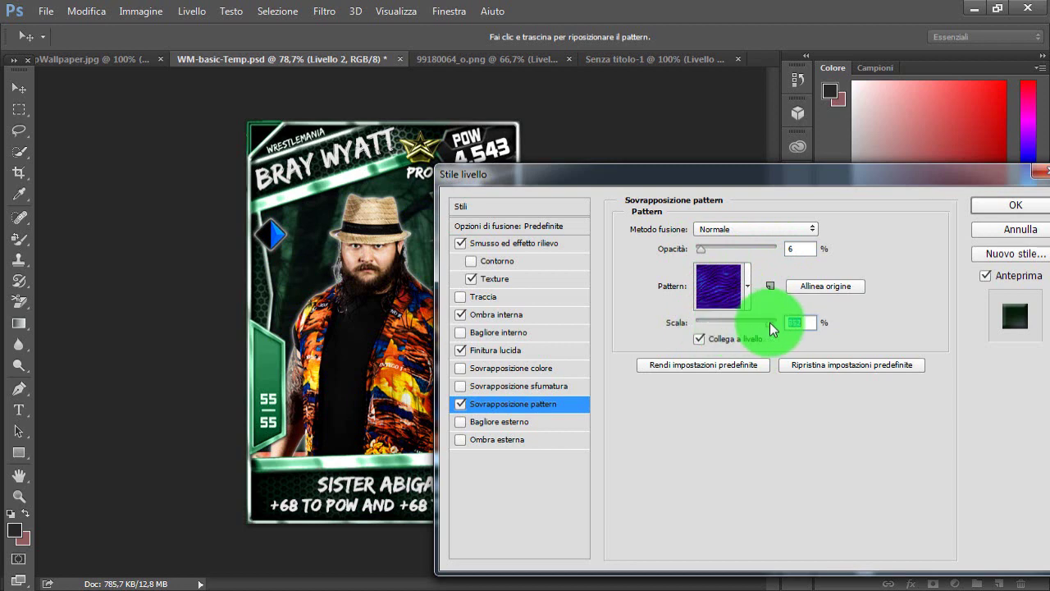
click(642, 297)
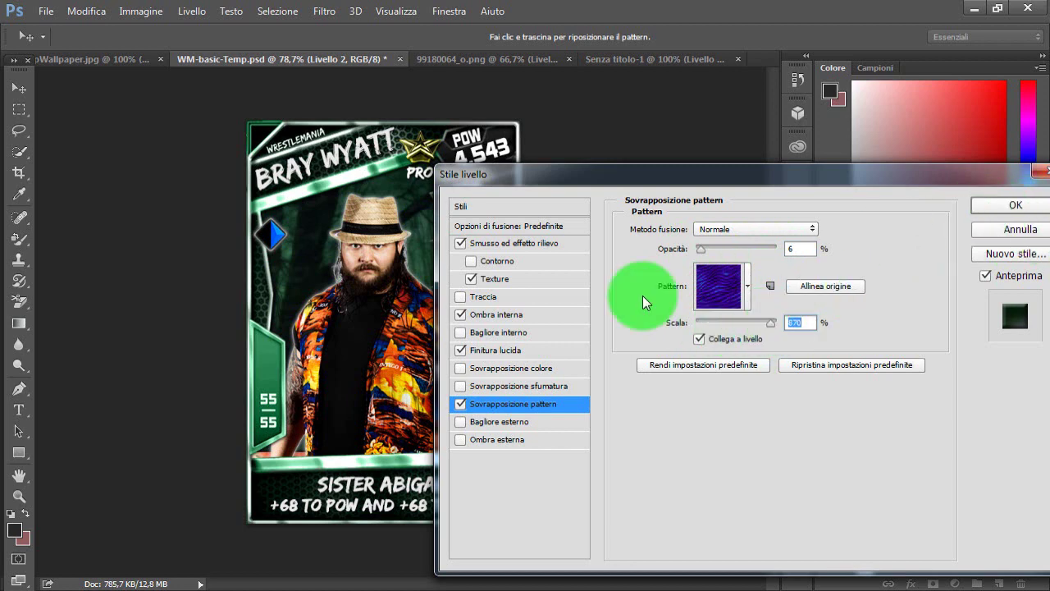
click(987, 205)
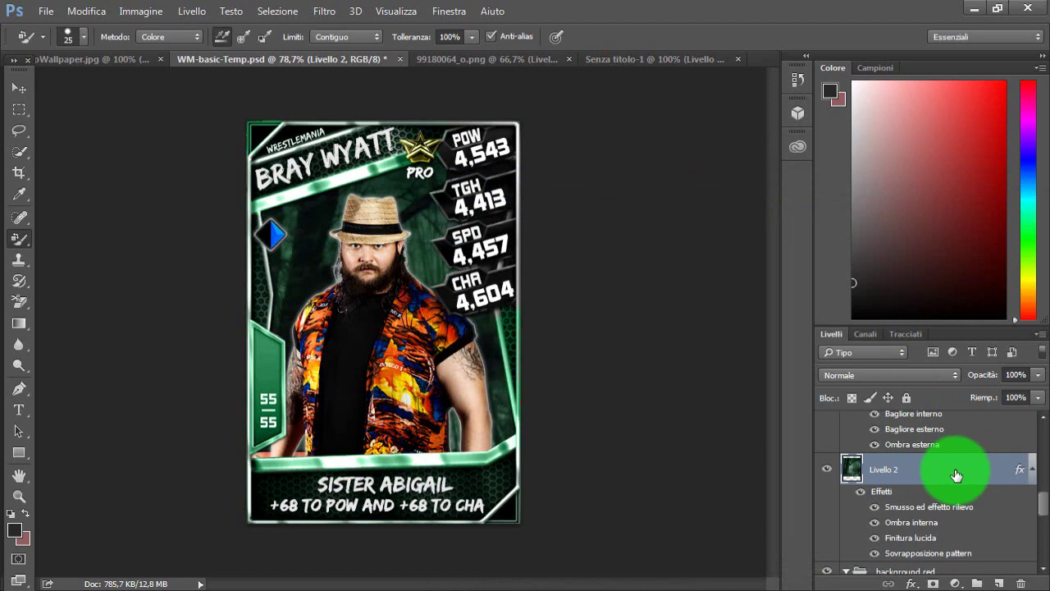
- Reopen the forest layer's style and compare the card with and without the inner shadow, satin and pattern overlay
double_click(956, 476)
drag(487, 59, 844, 125)
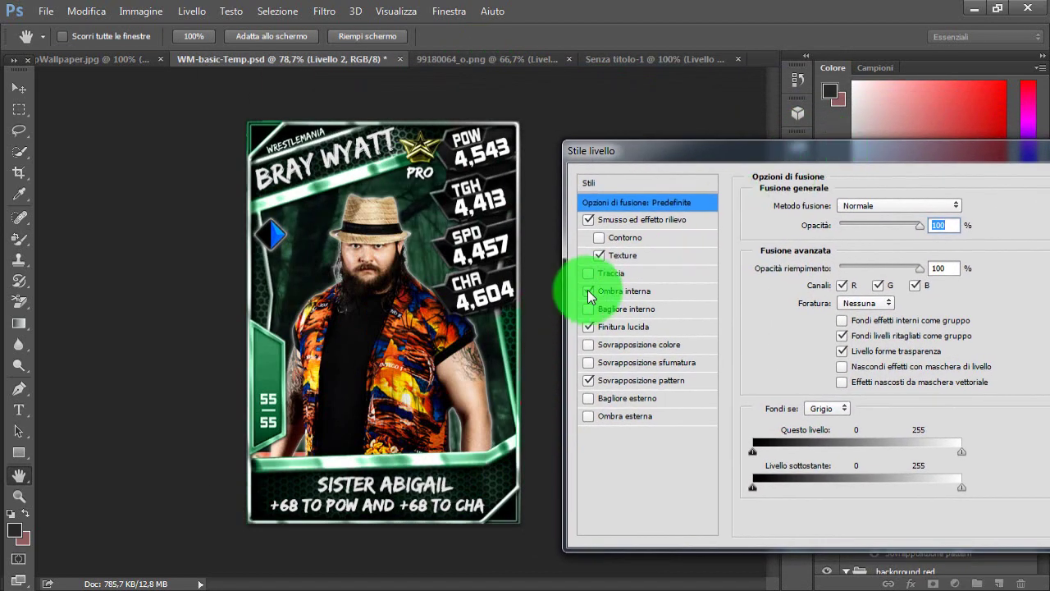
click(589, 290)
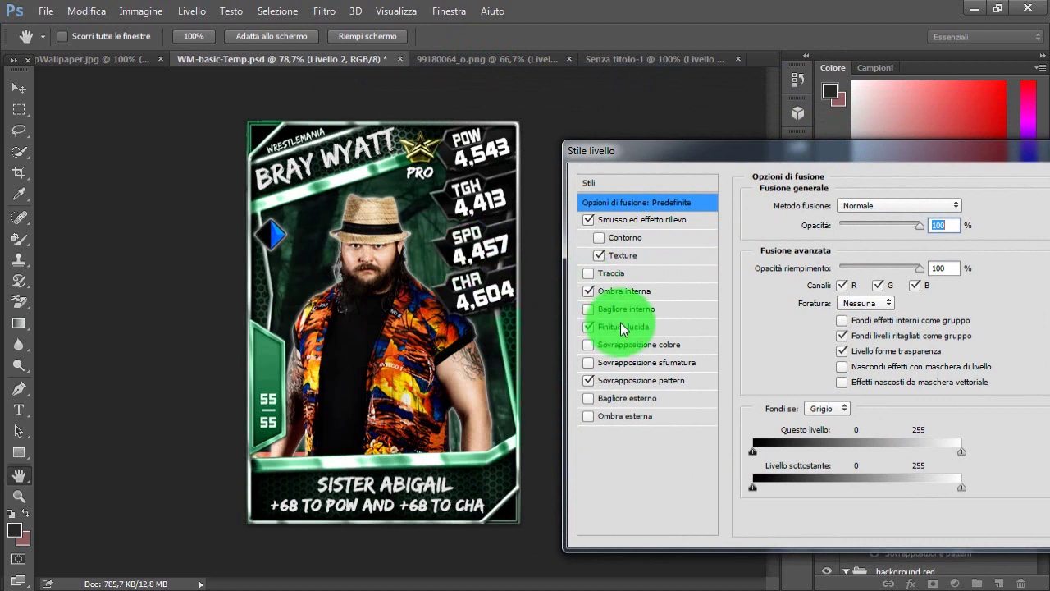
click(590, 327)
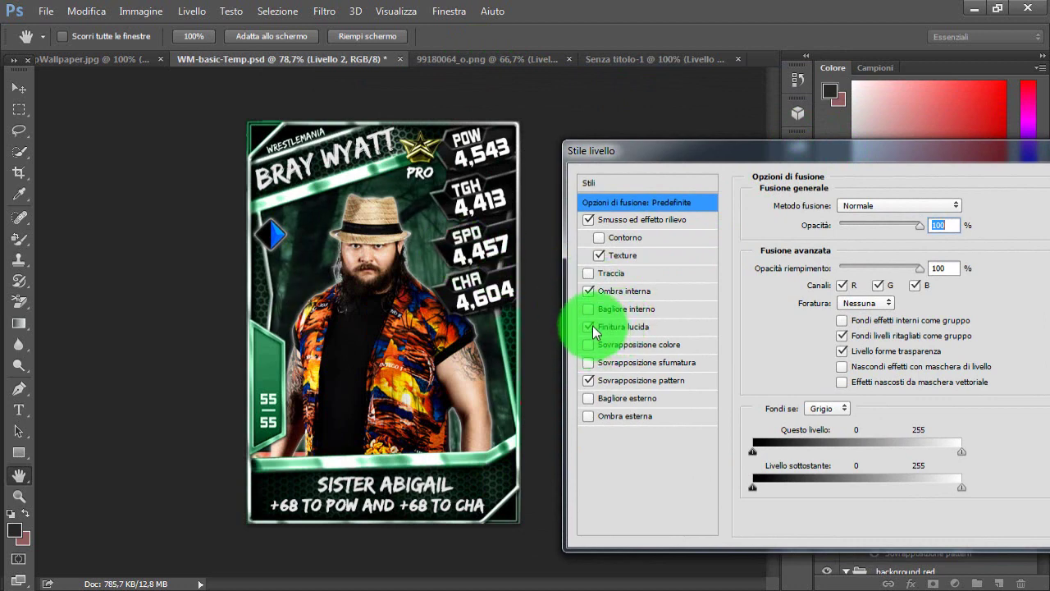
click(590, 327)
click(590, 292)
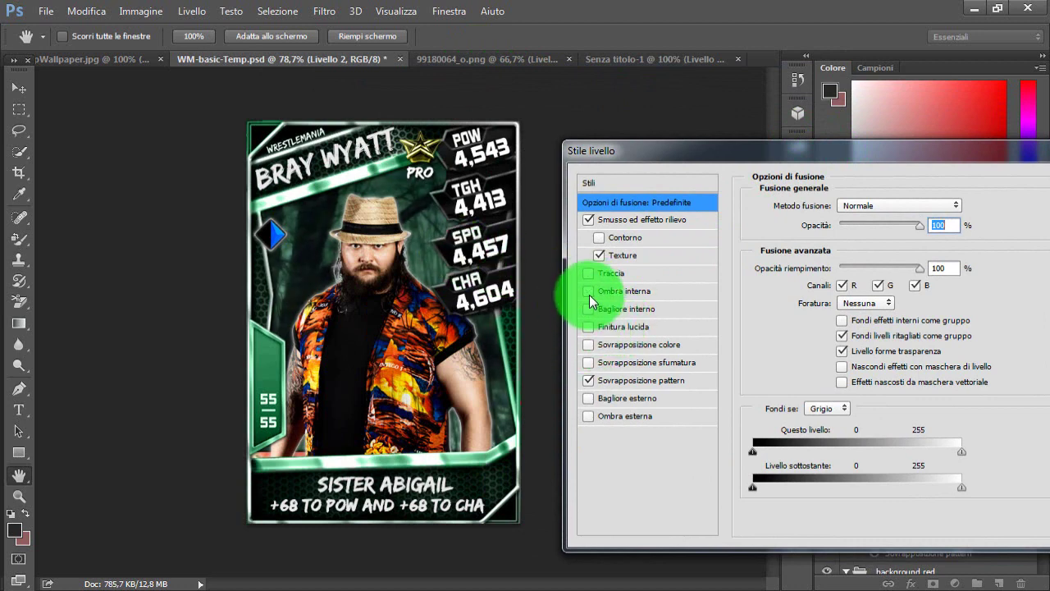
click(588, 293)
click(589, 327)
click(589, 380)
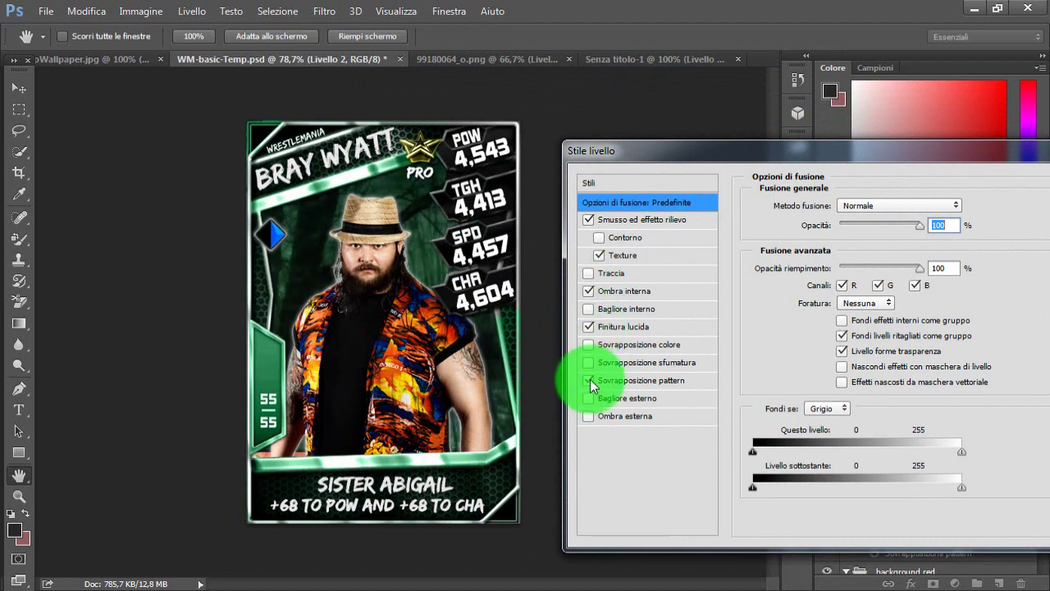
click(589, 380)
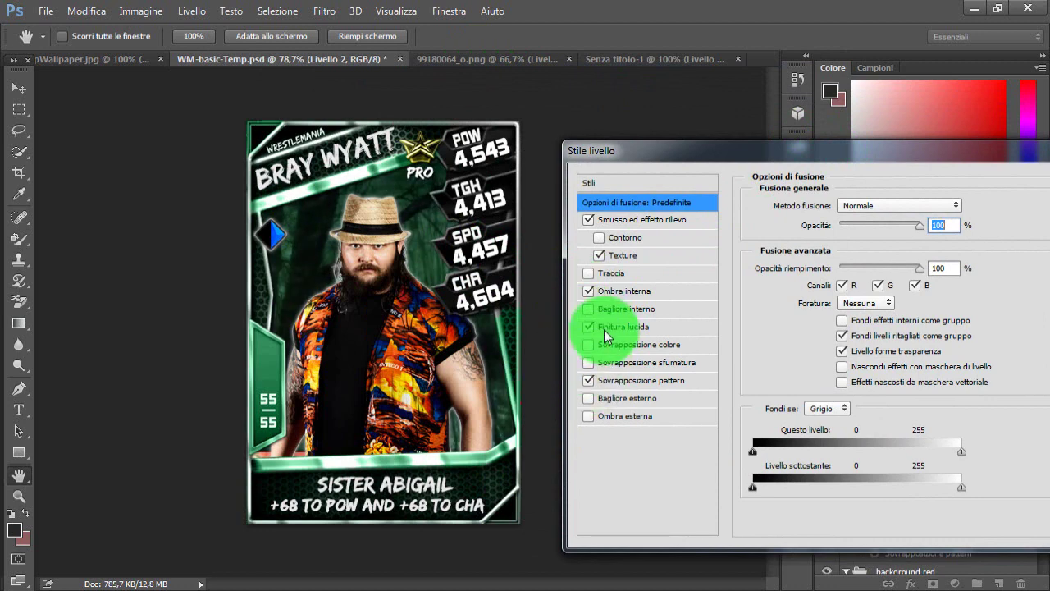
- Compare the card with and without the bevel texture, inner shadow and satin, keeping all three enabled, and apply the layer style
click(600, 257)
click(601, 255)
drag(772, 150, 747, 152)
click(563, 292)
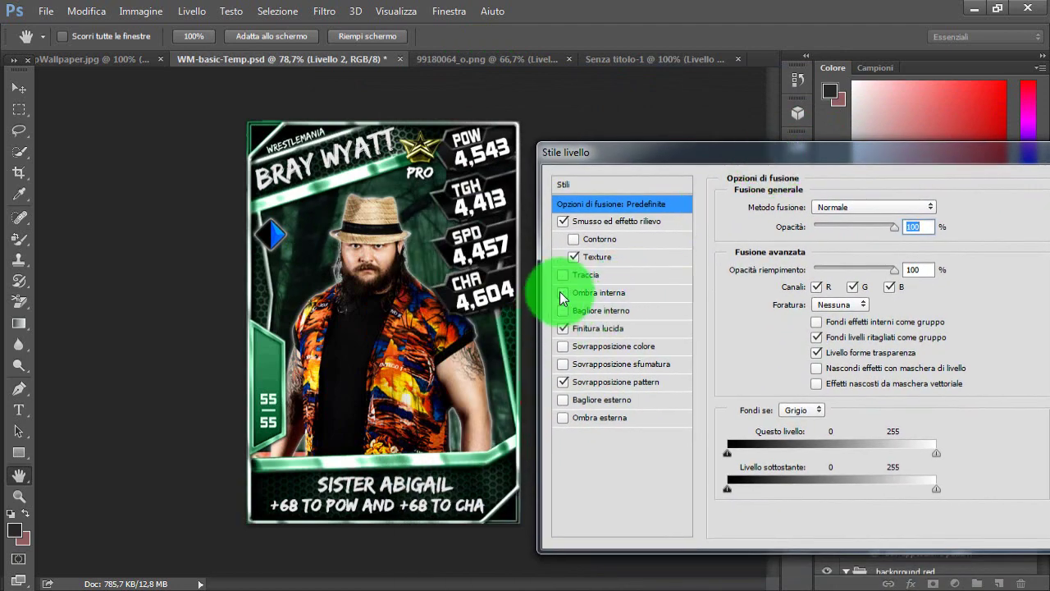
click(563, 327)
click(561, 326)
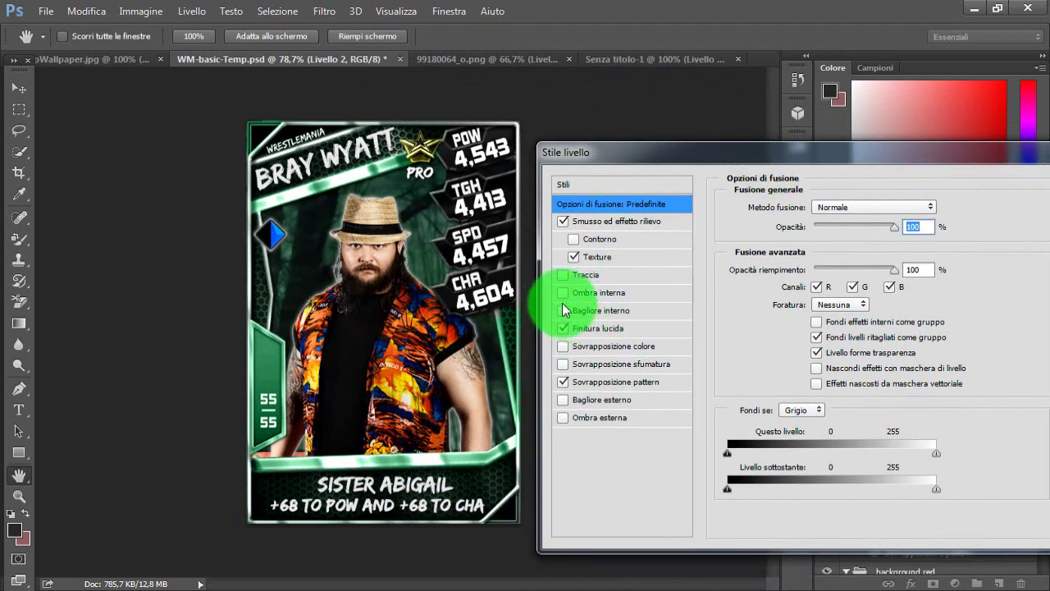
click(563, 293)
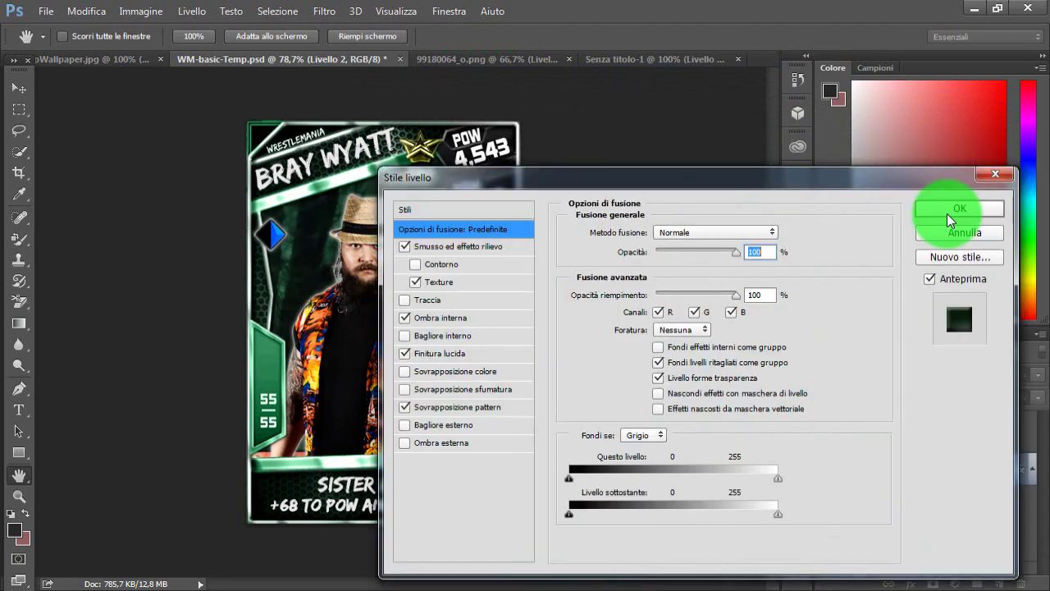
click(949, 219)
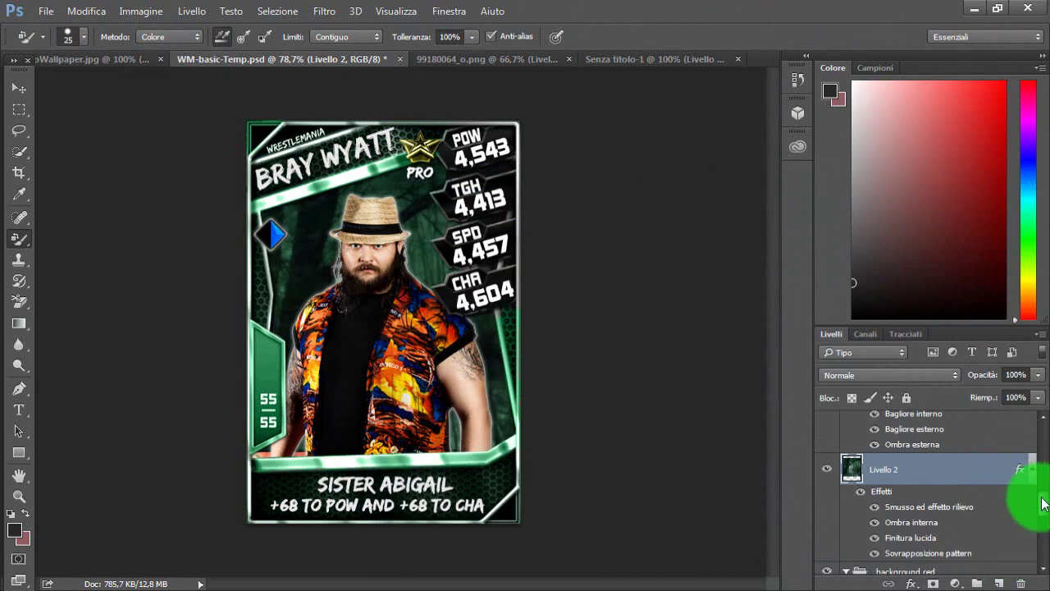
scroll(1031, 498, up, 3)
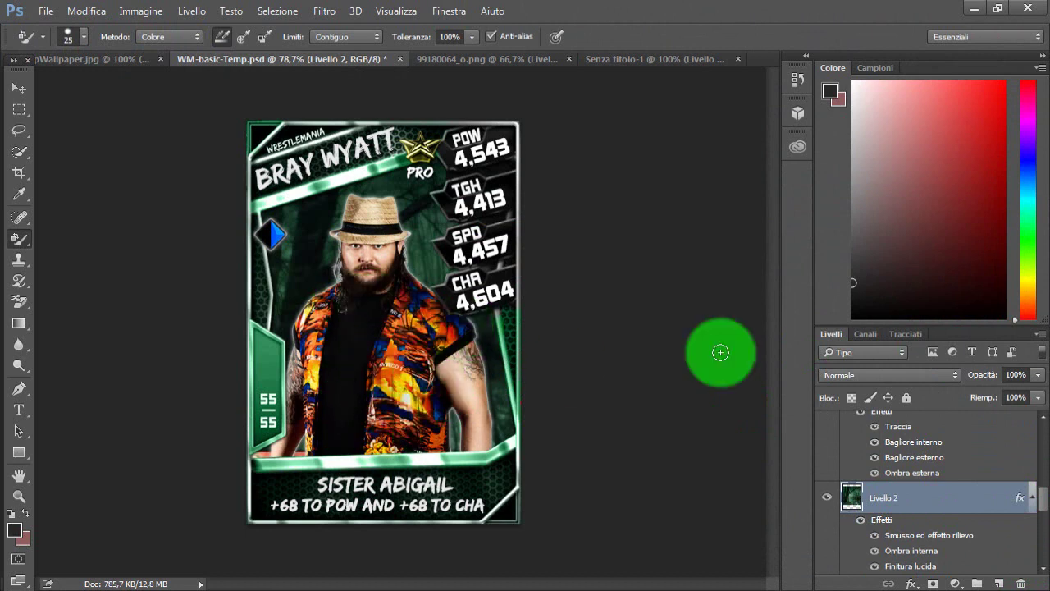
drag(1047, 506, 1048, 514)
mouse_move(1048, 519)
mouse_down()
mouse_move(1047, 544)
mouse_move(1048, 519)
mouse_up()
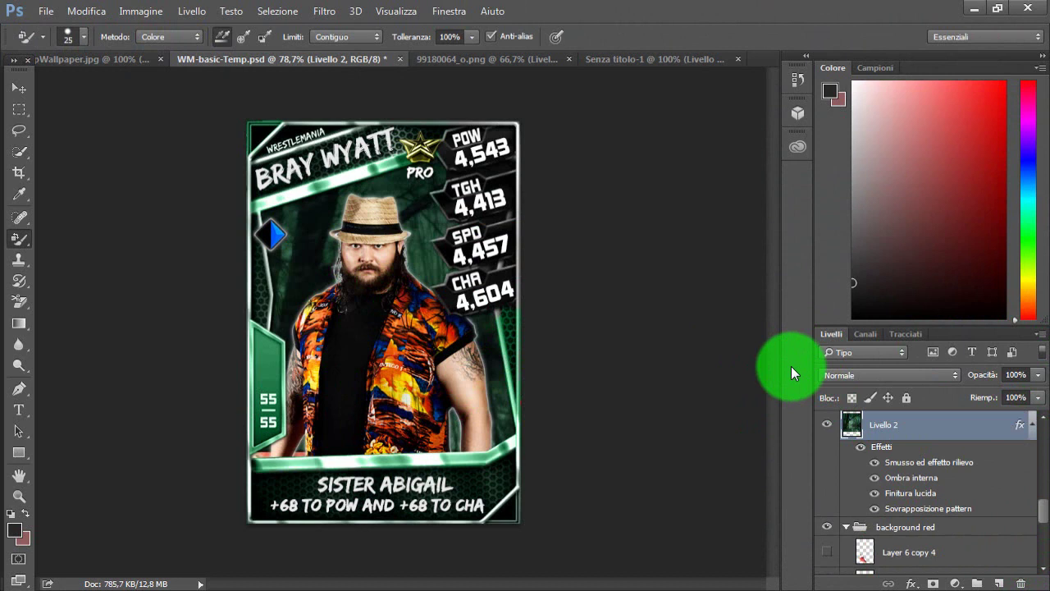
click(23, 220)
right_click(23, 222)
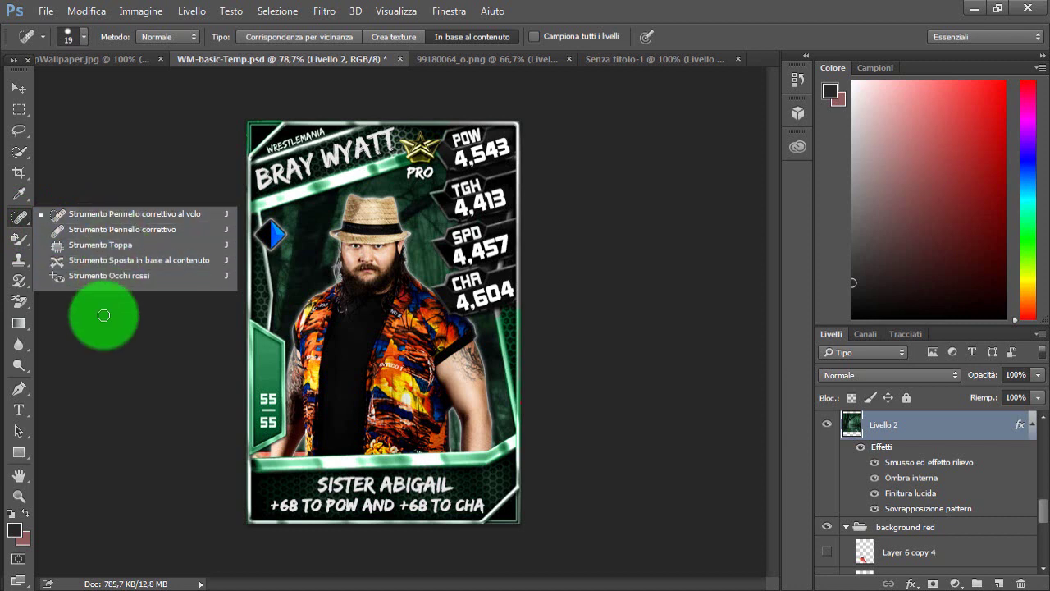
click(105, 280)
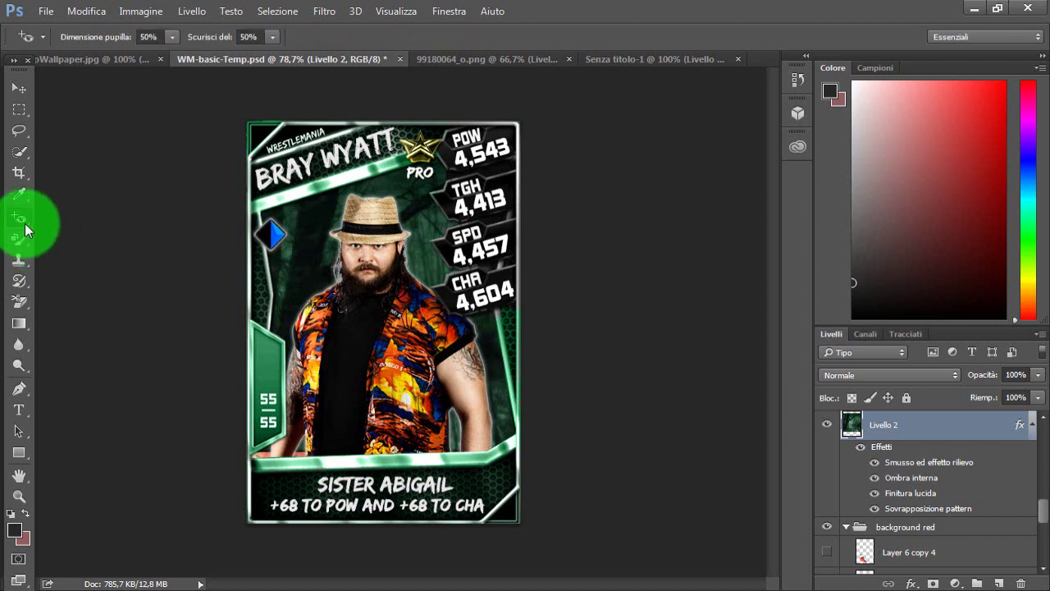
right_click(25, 224)
click(73, 231)
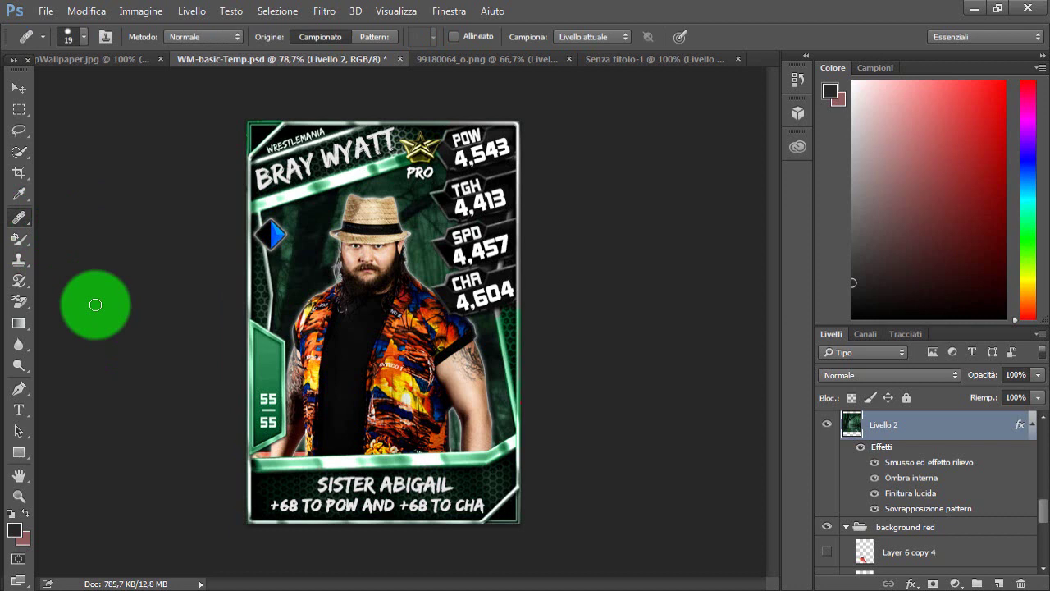
click(25, 266)
right_click(25, 263)
click(23, 361)
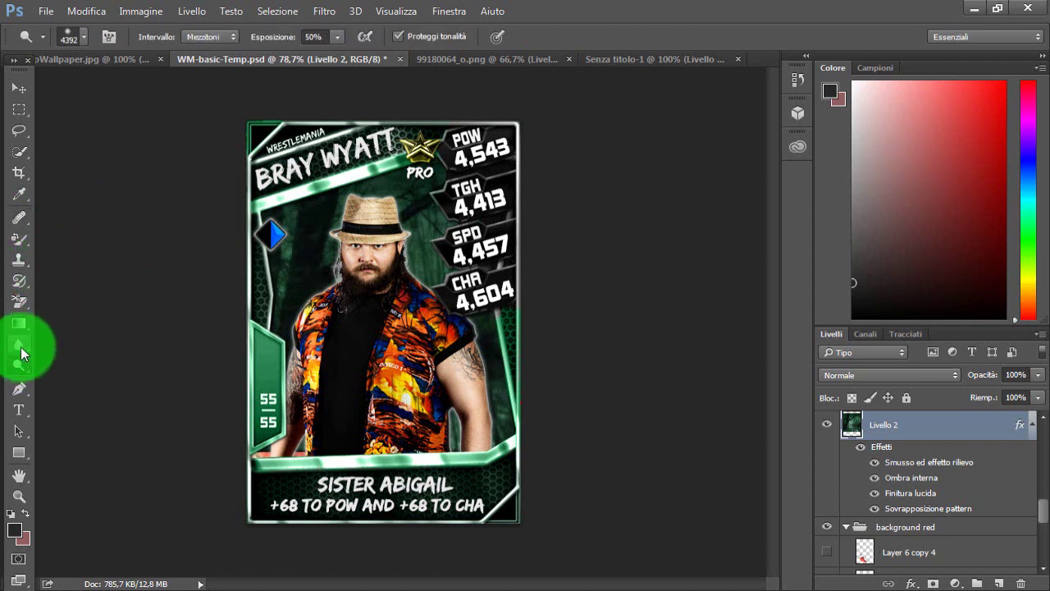
right_click(21, 350)
click(101, 345)
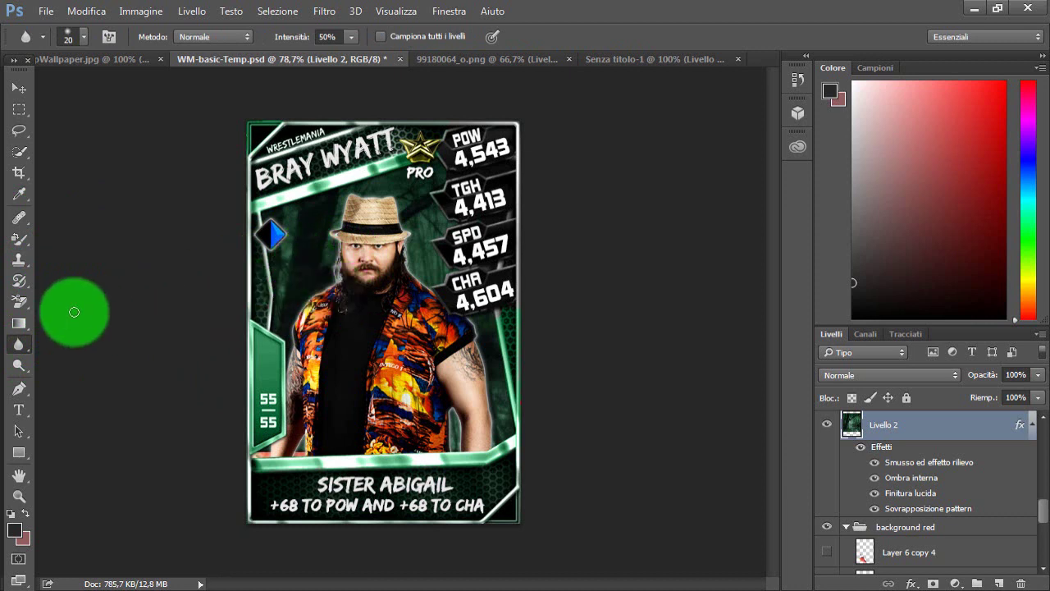
click(24, 356)
click(83, 356)
click(23, 347)
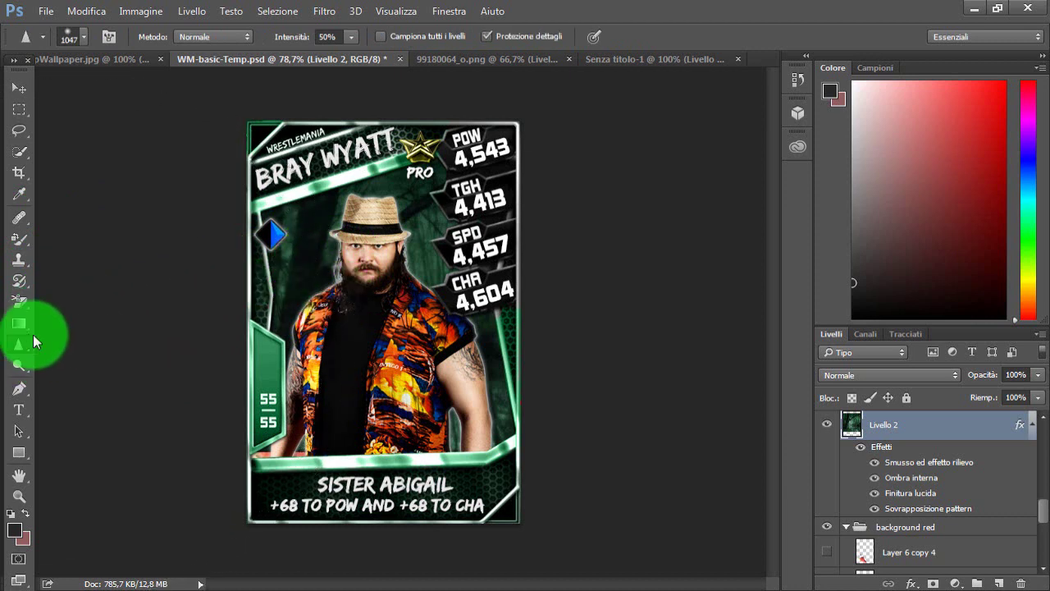
click(62, 341)
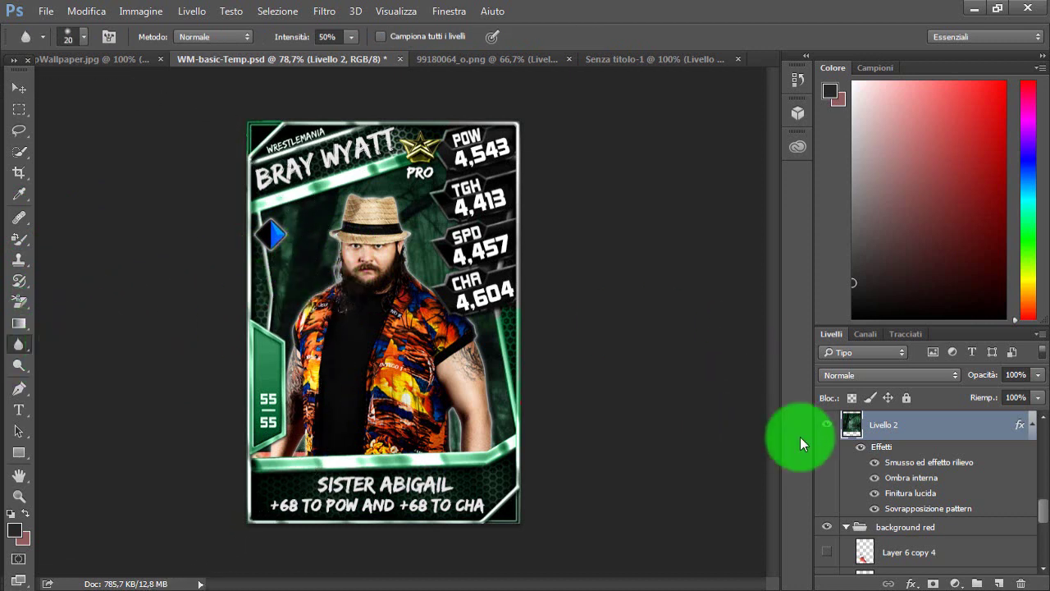
- Copy the forest wallpaper image, paste it into the WM-basic-Temp.psd card, and place the new layer directly beneath the styled forest layer
scroll(1038, 521, up, 3)
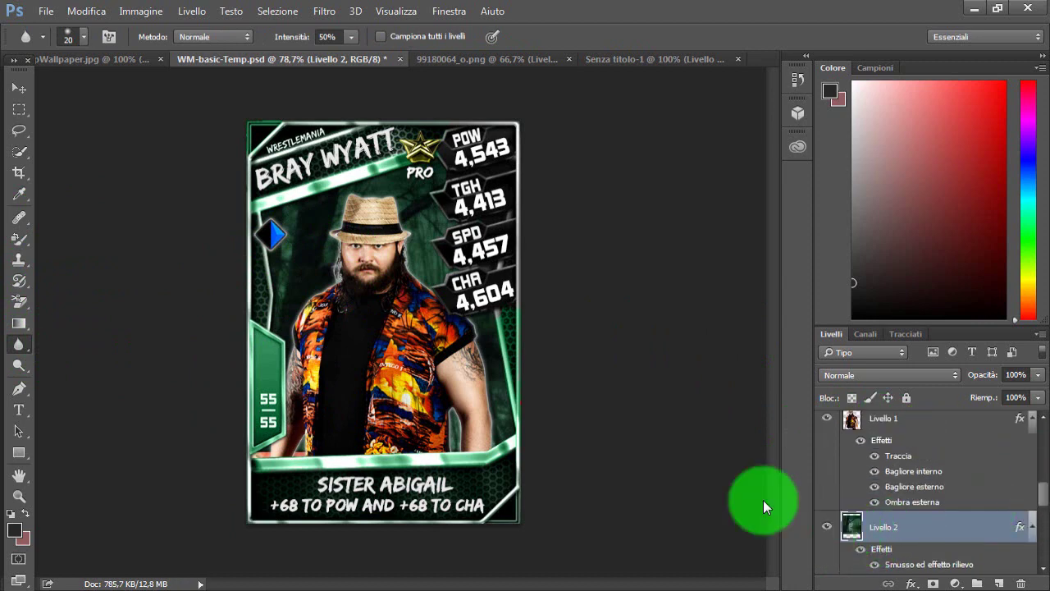
click(22, 92)
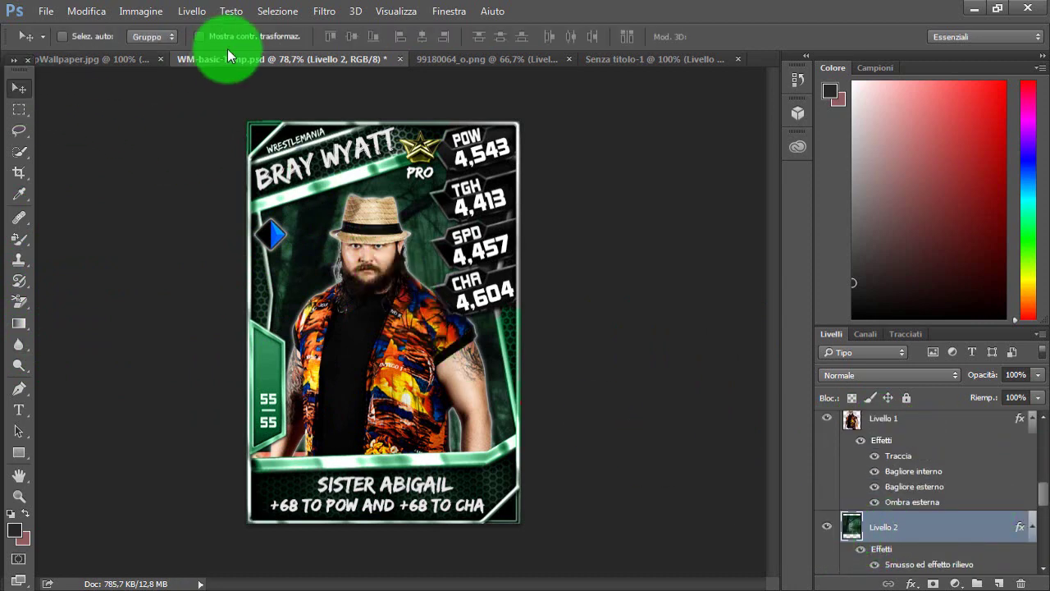
click(449, 59)
click(104, 61)
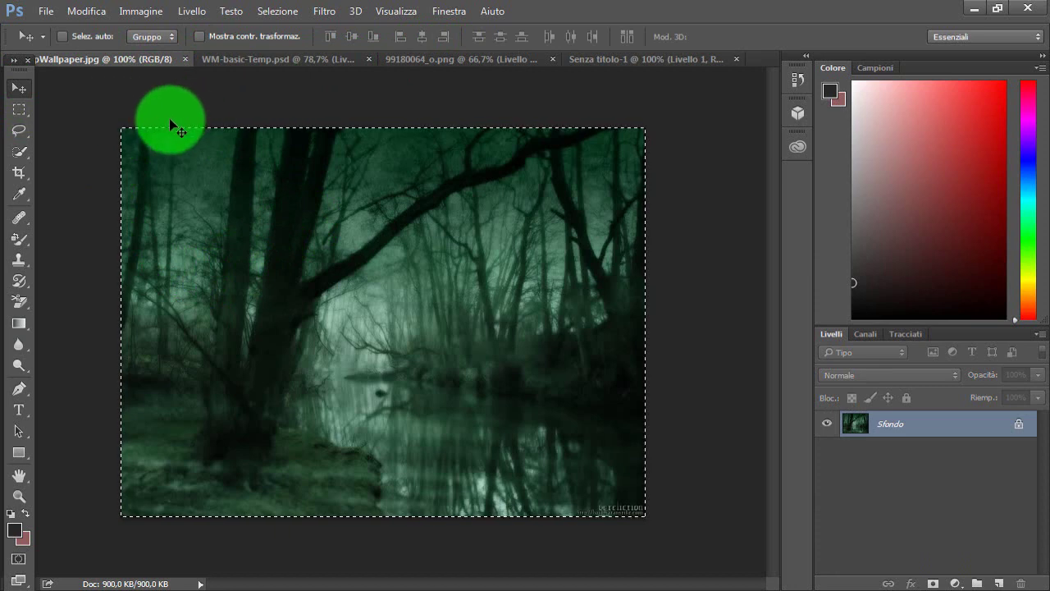
key(ctrl+c)
click(247, 61)
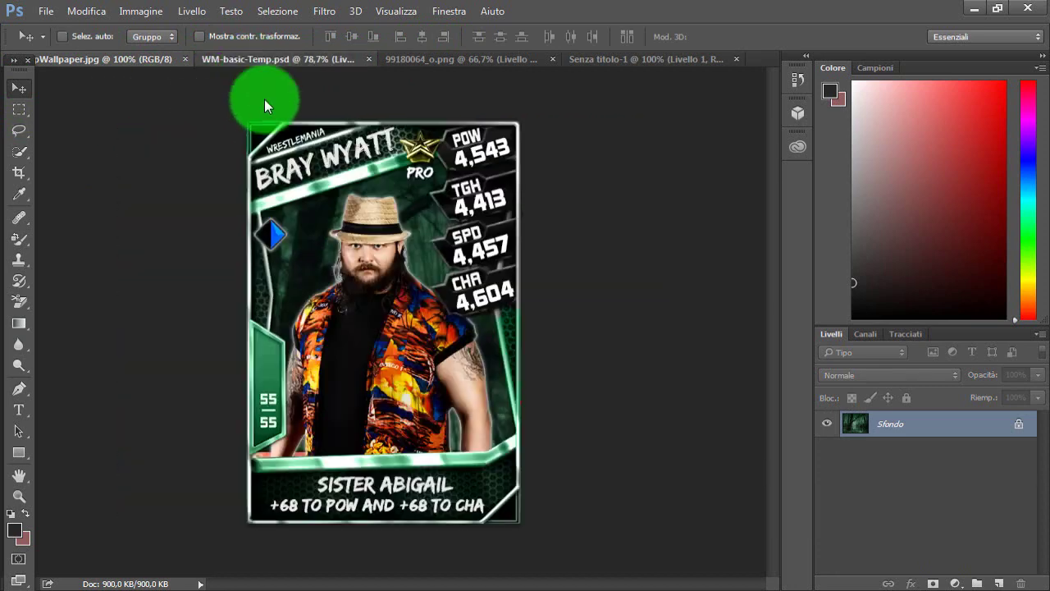
key(ctrl+v)
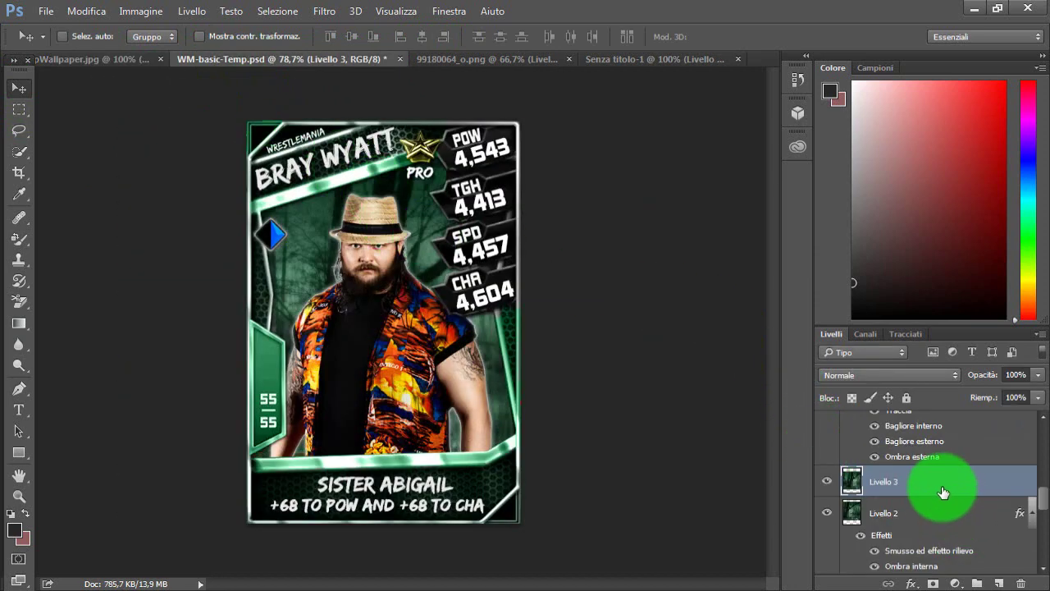
drag(935, 490, 903, 541)
- Try to shift the styled forest layer down and move the plain forest copy up to fill the uncovered area
click(857, 423)
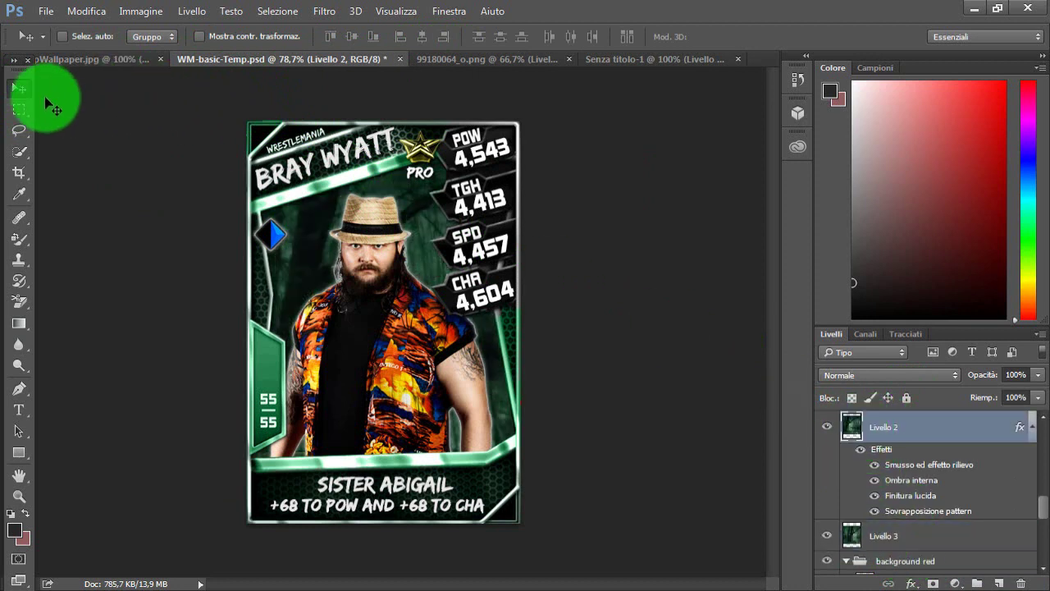
drag(317, 237, 412, 226)
click(886, 536)
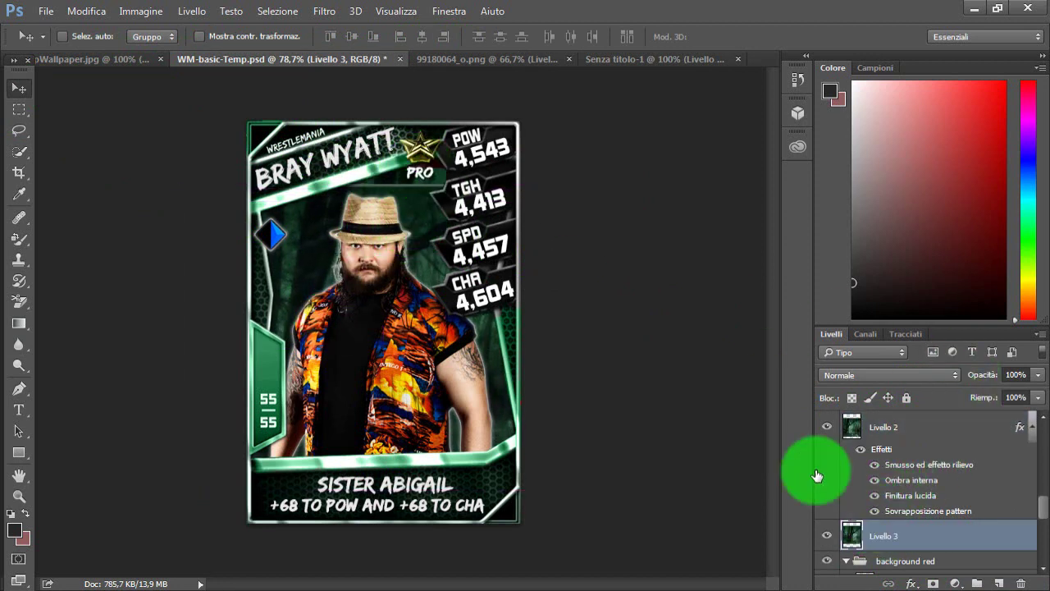
click(438, 170)
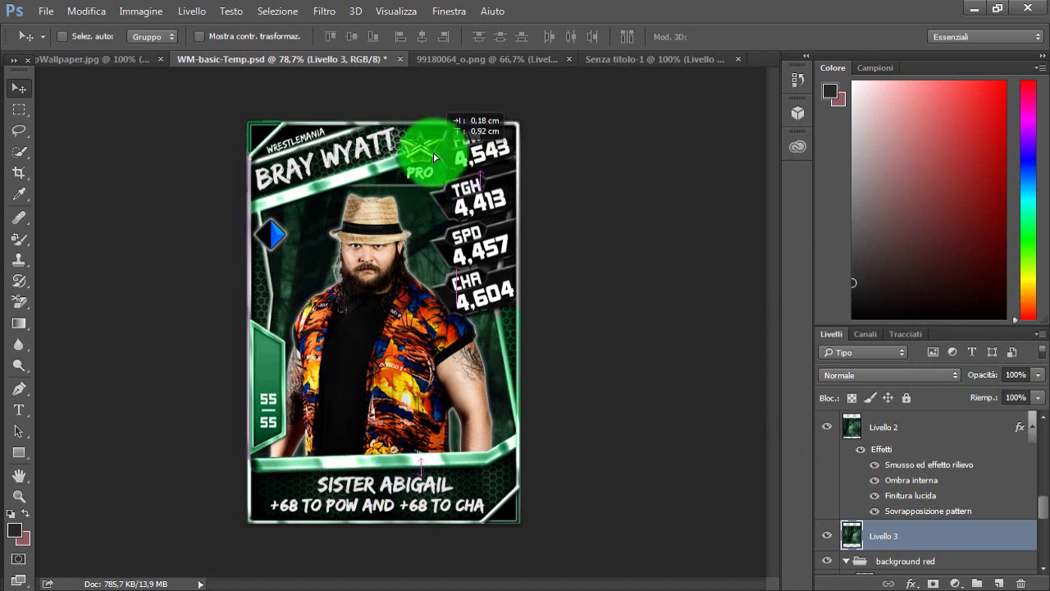
drag(434, 157, 433, 160)
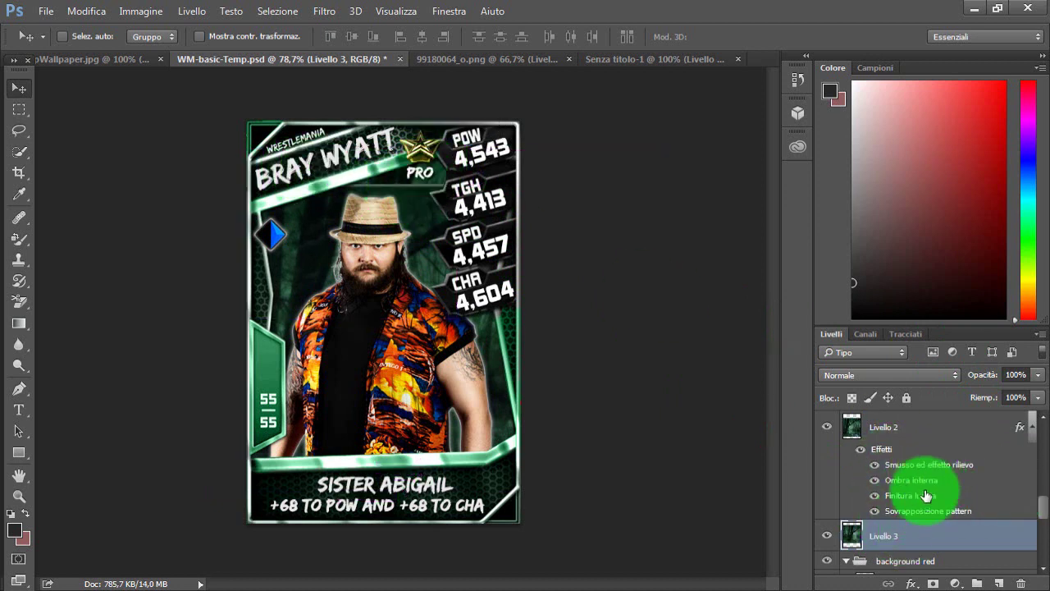
- Try to soften the styled forest layer's upper edge below the PRO label with the Blur tool
drag(856, 539, 59, 340)
click(23, 490)
drag(332, 197, 443, 181)
click(19, 260)
click(19, 238)
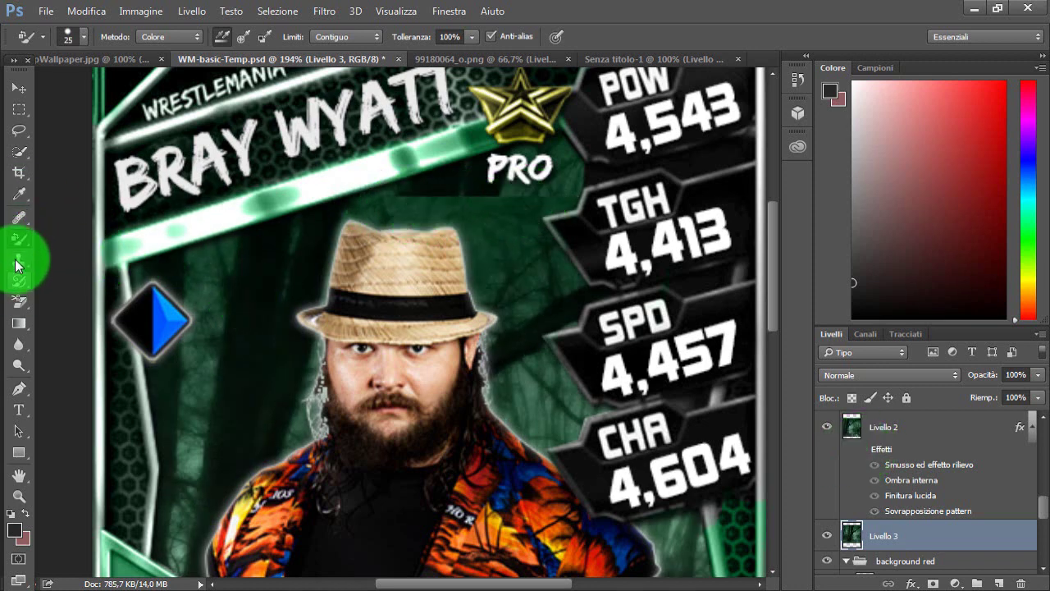
click(19, 344)
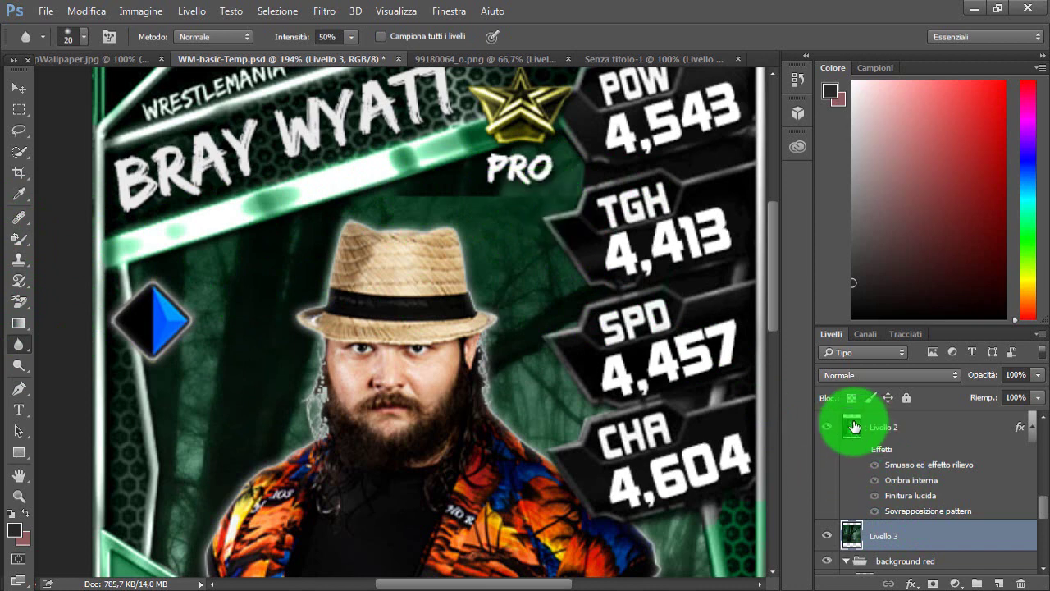
click(868, 436)
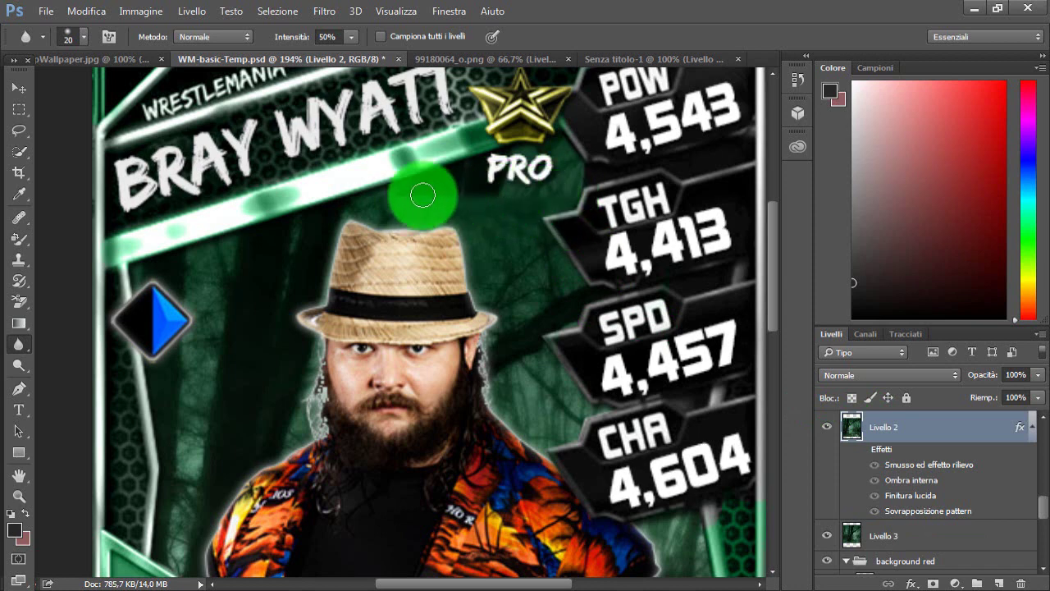
mouse_move(384, 194)
mouse_down()
mouse_move(428, 197)
mouse_move(437, 171)
mouse_move(469, 183)
mouse_move(498, 162)
mouse_up()
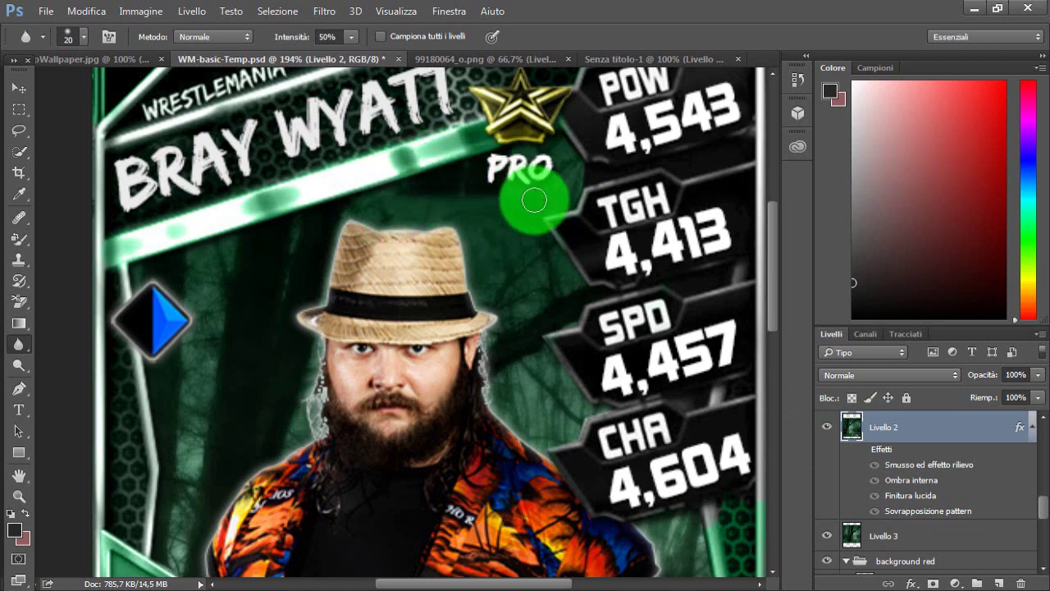
- Undo the blur and the forest layer moves, and hide the plain forest copy
click(18, 496)
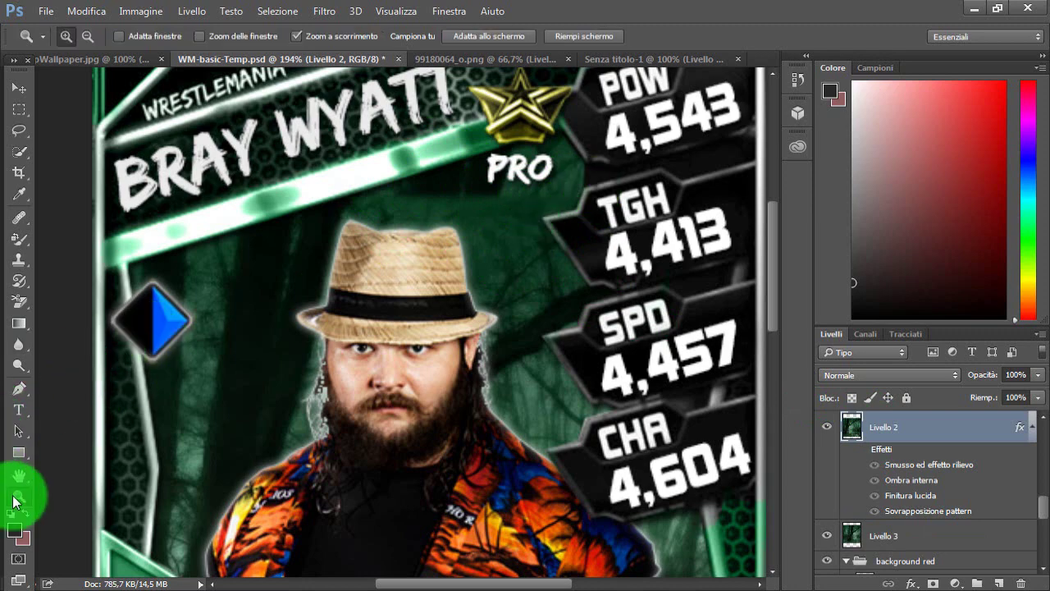
drag(414, 436, 317, 436)
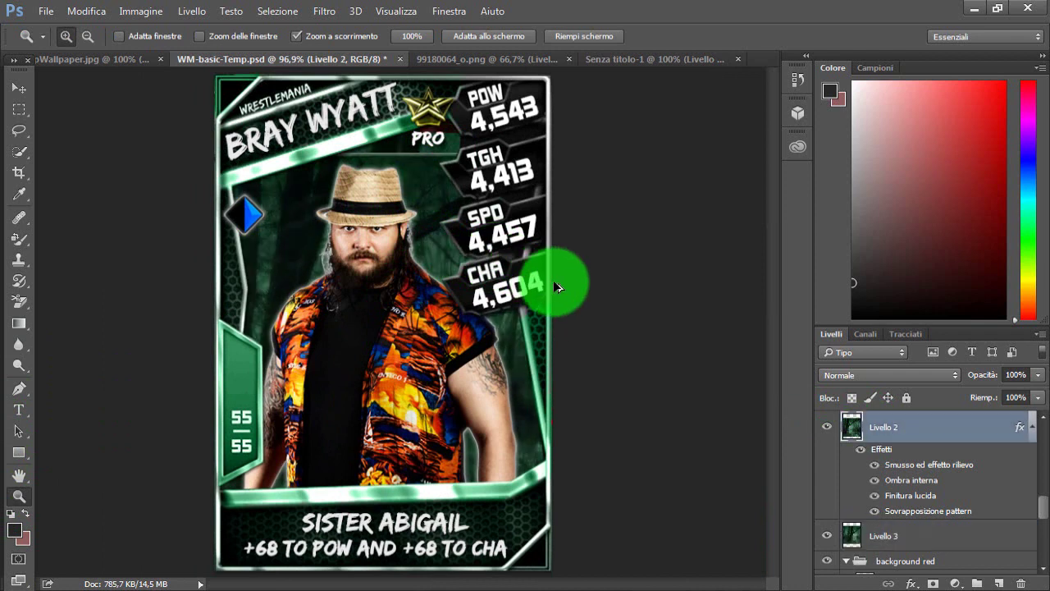
key(alt+bracketleft)
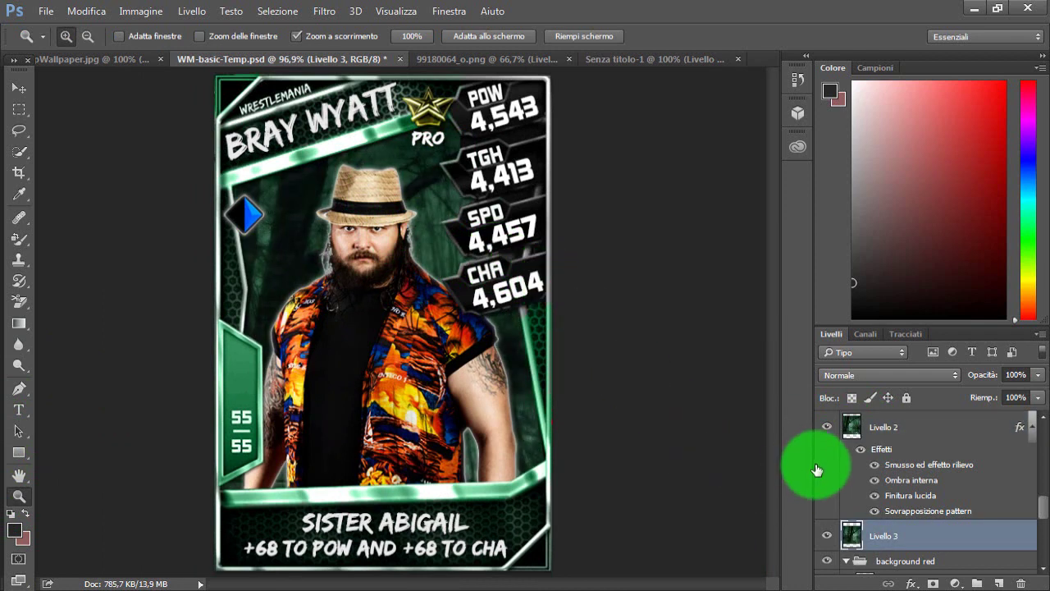
click(827, 535)
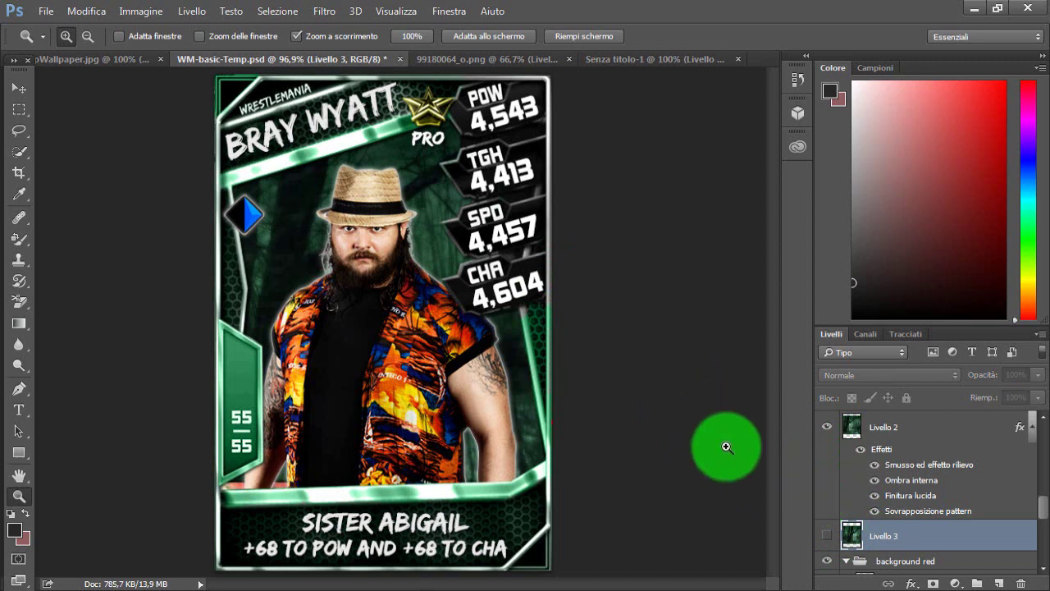
- Brighten the wrestler on his cutout layer using the Dodge tool with a 511 px brush
click(23, 348)
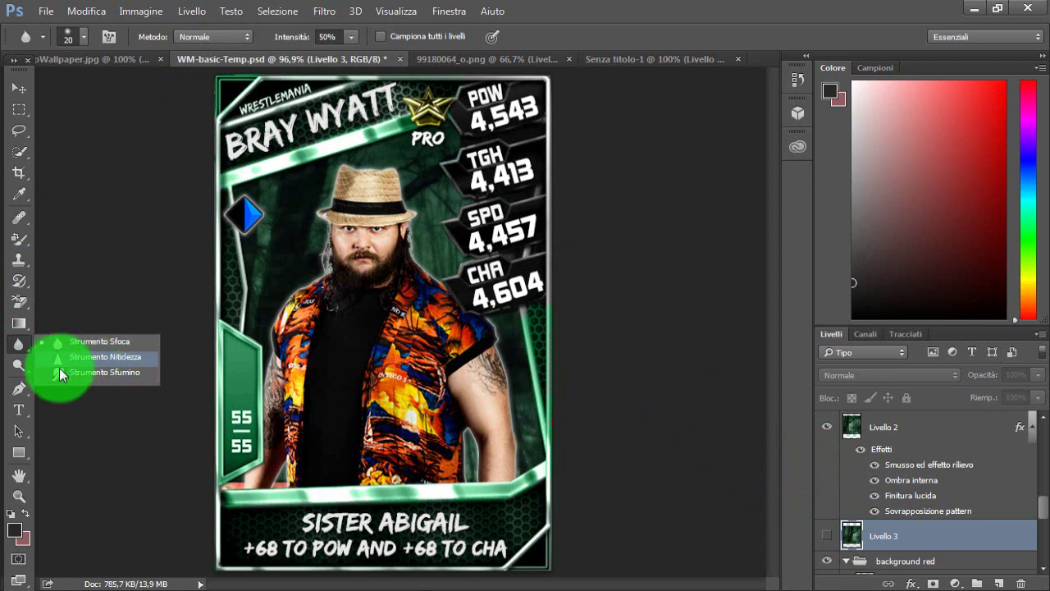
click(19, 365)
click(88, 368)
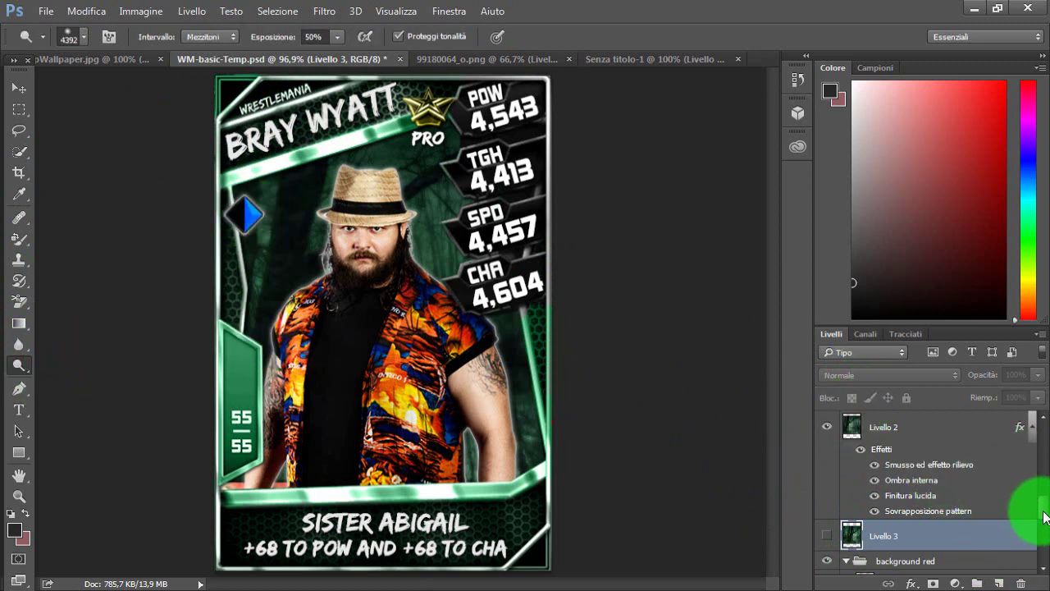
drag(1045, 517, 1032, 493)
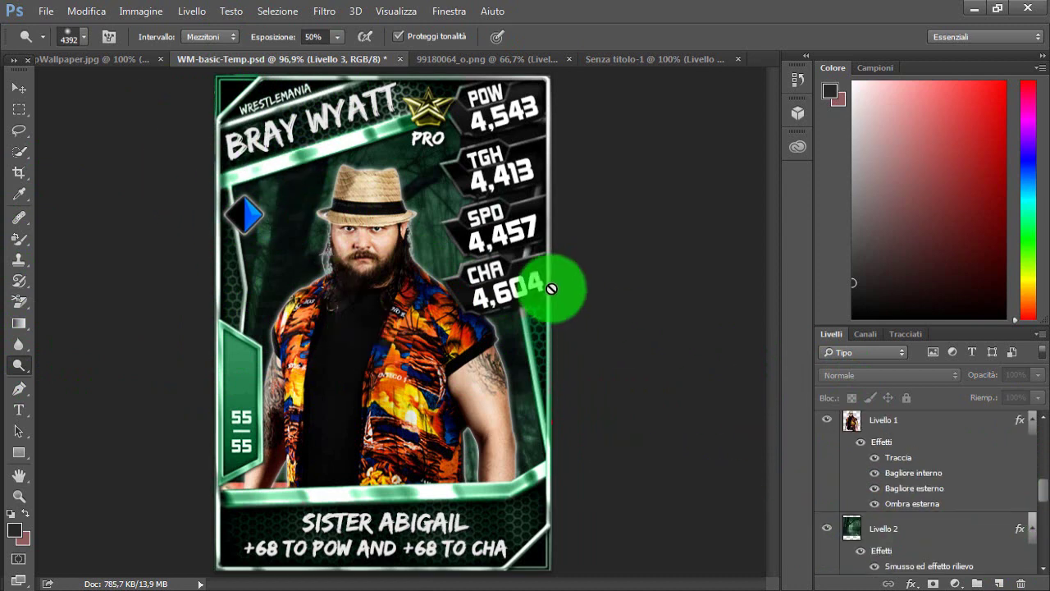
ctrl+click(367, 327)
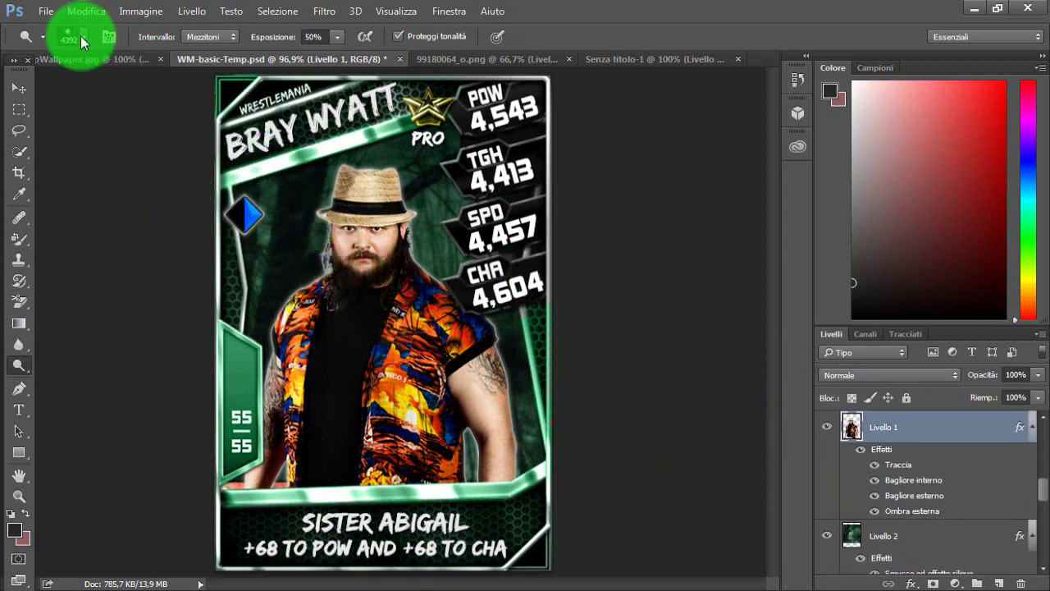
click(81, 38)
click(206, 87)
click(378, 400)
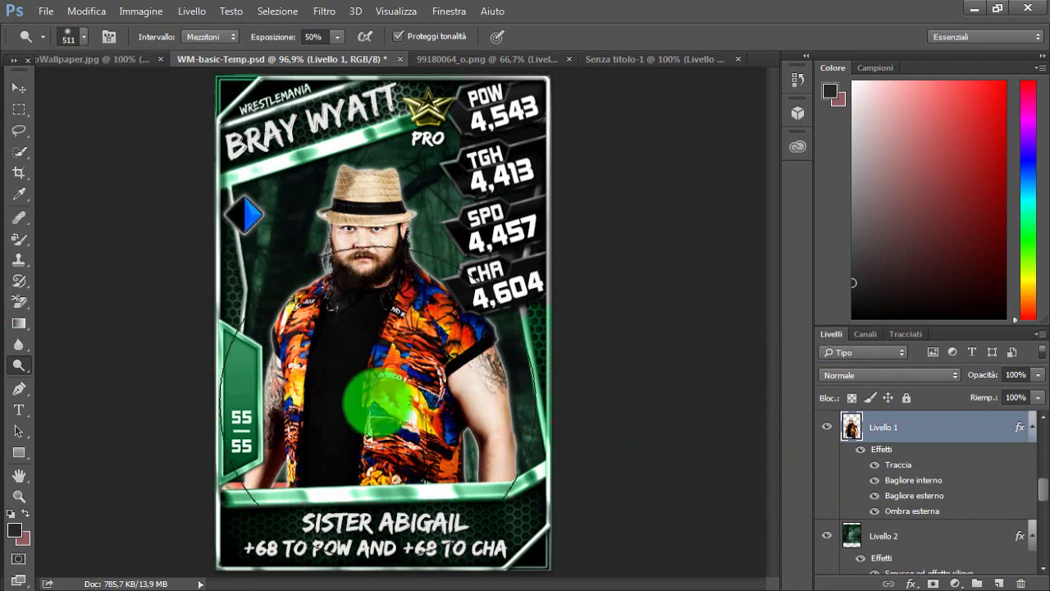
- Try to brighten the wrestler further with a Dodge stroke up his torso, and undo the dodging
mouse_move(382, 402)
mouse_down()
mouse_move(352, 301)
mouse_move(363, 340)
mouse_move(375, 328)
mouse_move(388, 365)
mouse_move(390, 316)
mouse_up()
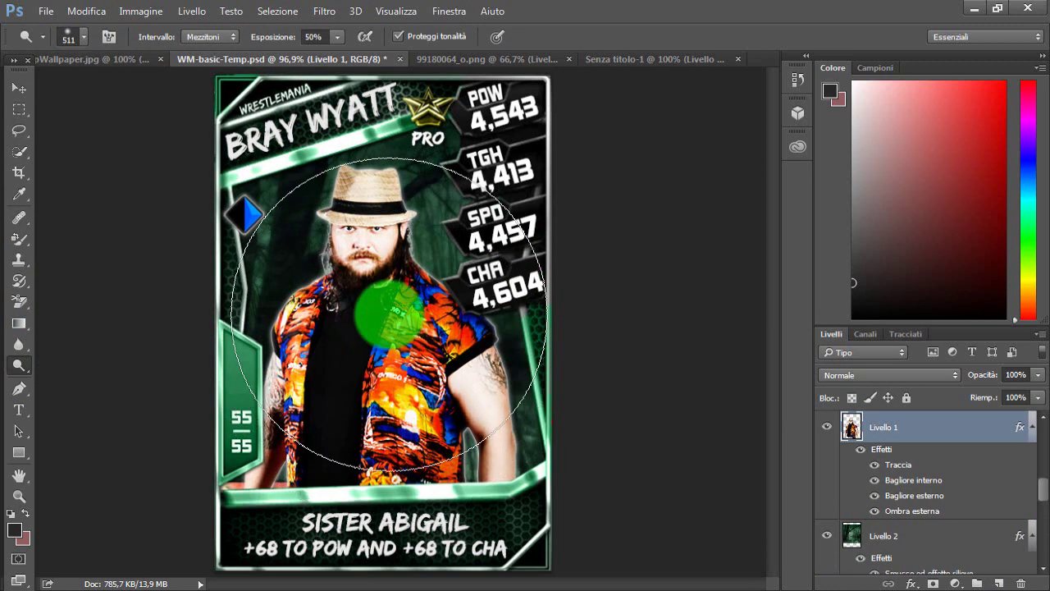
key(ctrl+z)
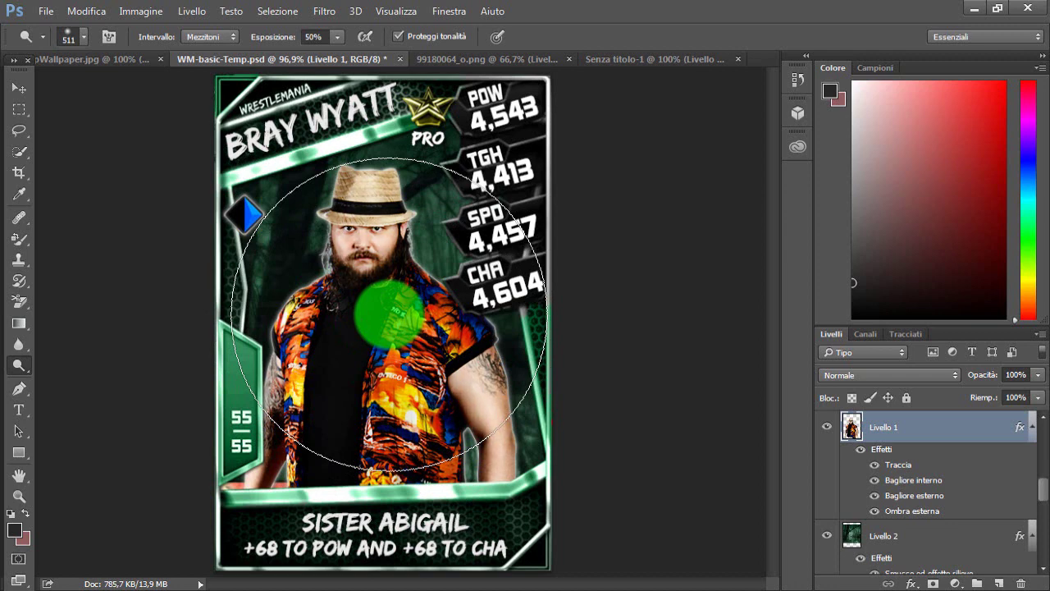
key(ctrl+alt+z)
- Select the wrestler's cutout layer and try out the Burn tool and the Sponge tool
drag(1043, 506, 1043, 481)
click(919, 470)
right_click(18, 364)
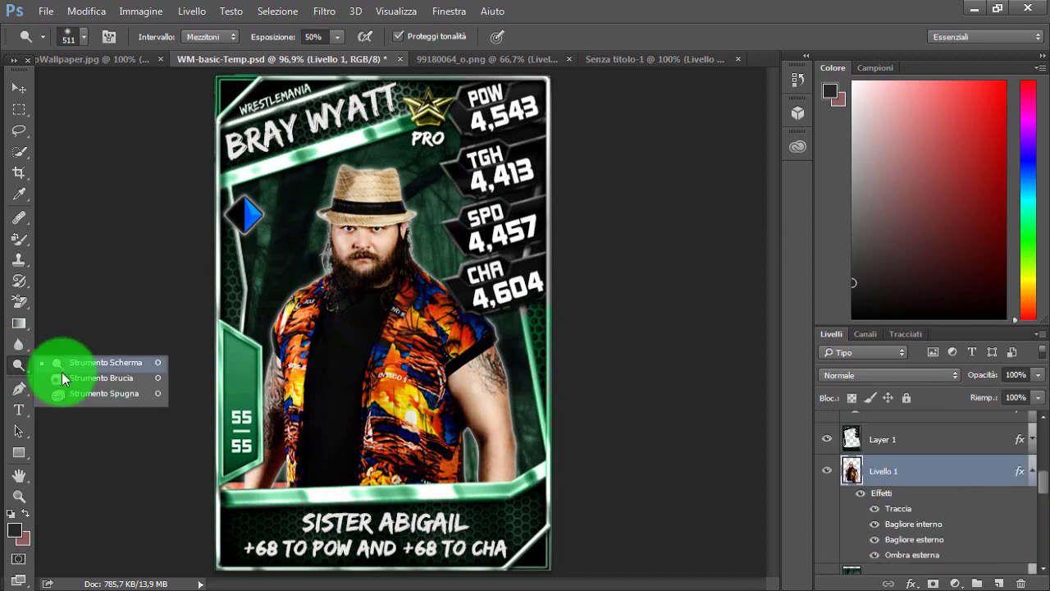
drag(62, 372, 80, 378)
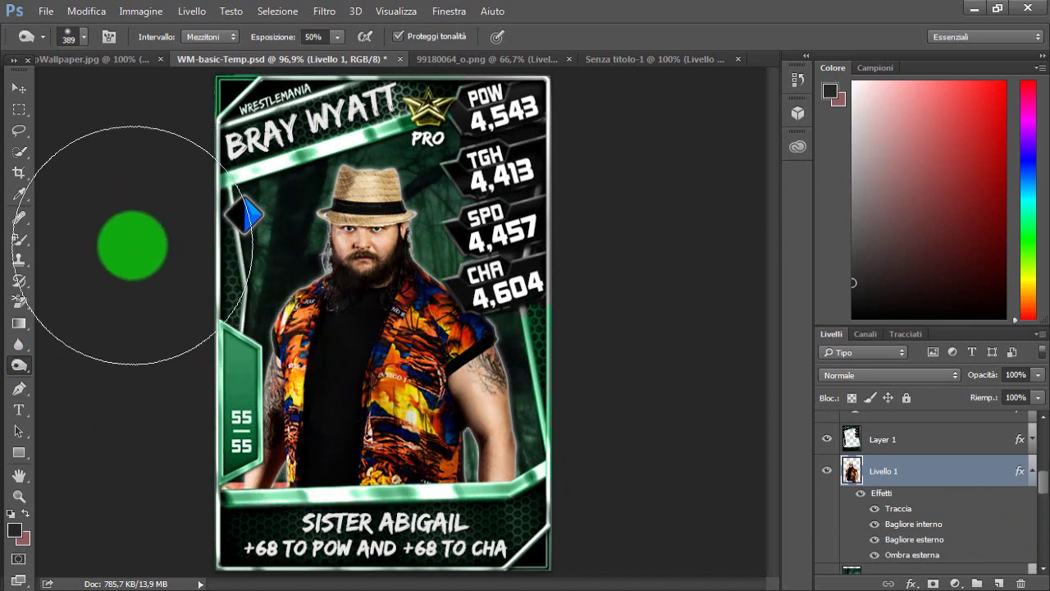
drag(29, 363, 75, 395)
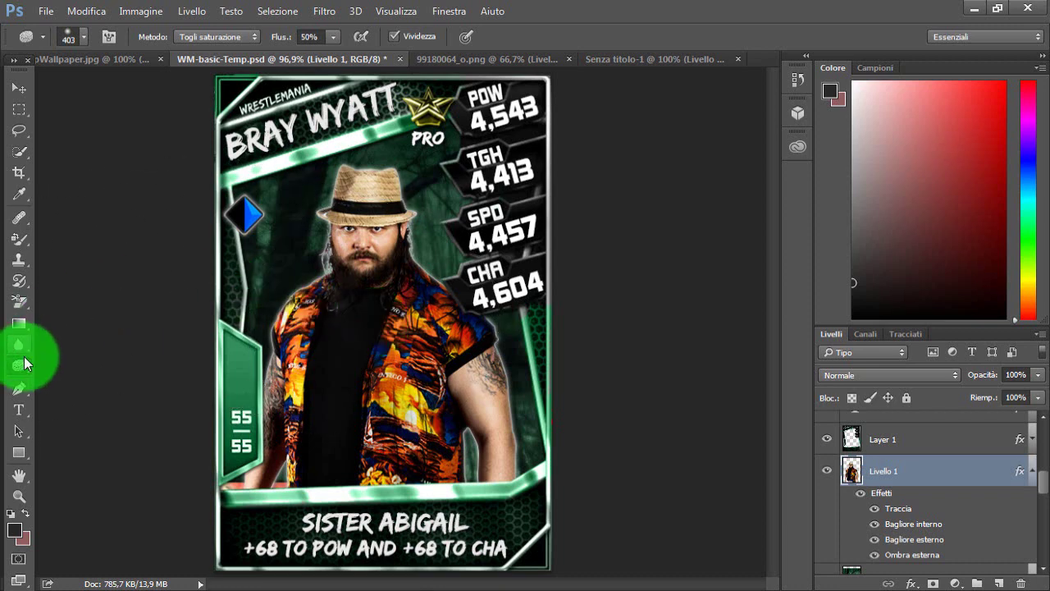
- Add a text box across the wrestler's torso for the word CIAO in Edo SZ Regular at 33,33 pt
drag(20, 389, 20, 389)
click(19, 409)
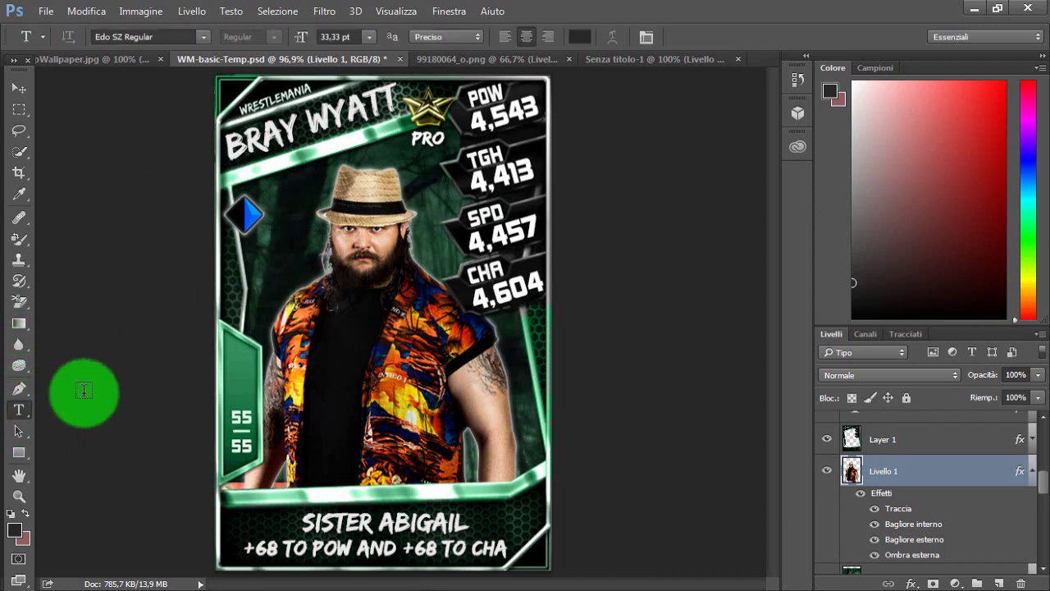
drag(303, 356, 498, 444)
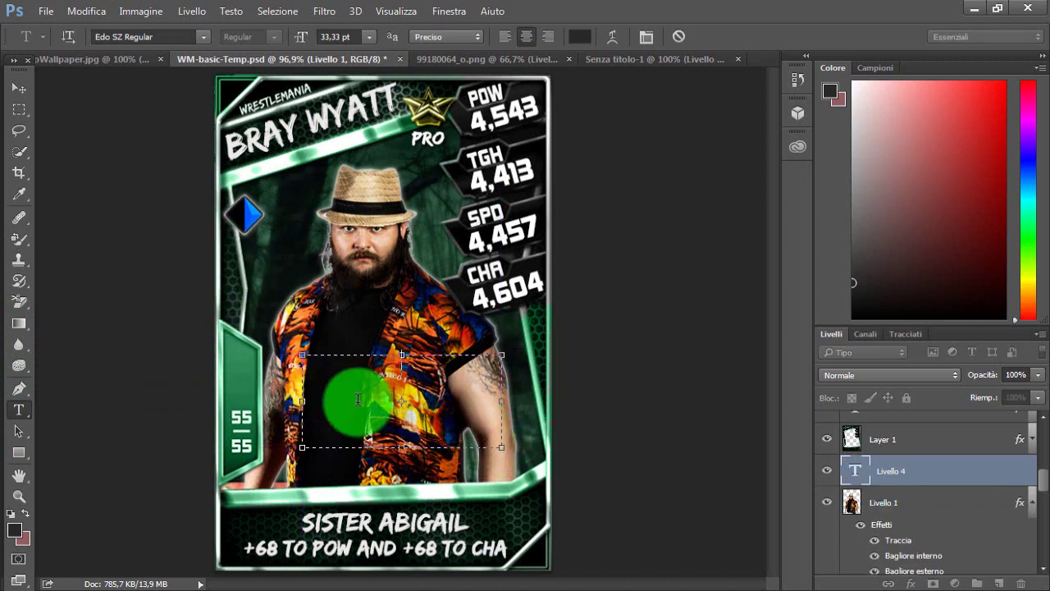
- Color the whole word CIAO cyan and move it between the blue diamond and the wrestler's hat
click(1037, 212)
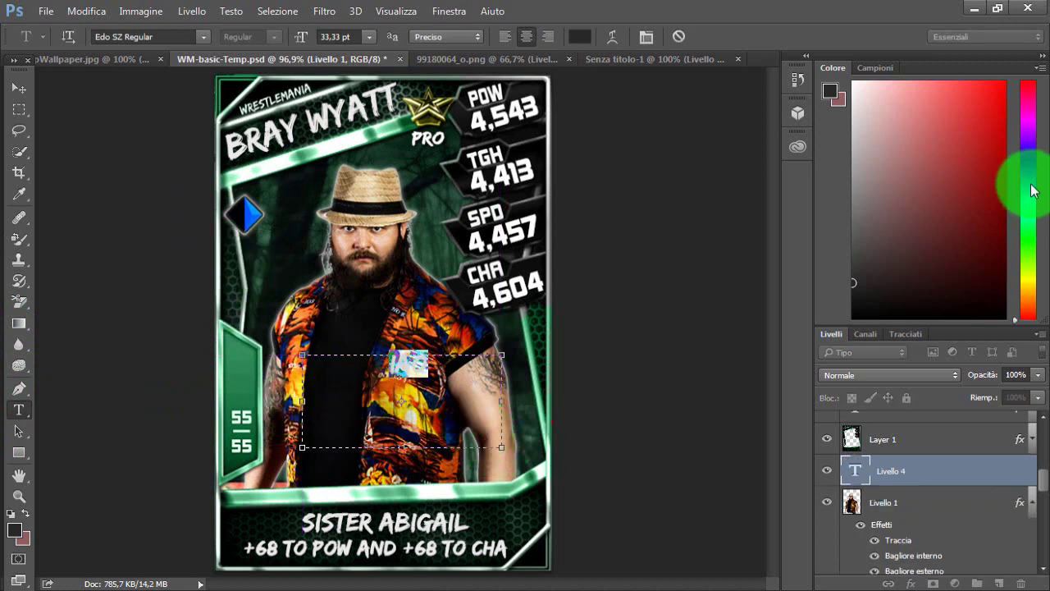
click(1033, 190)
click(1005, 83)
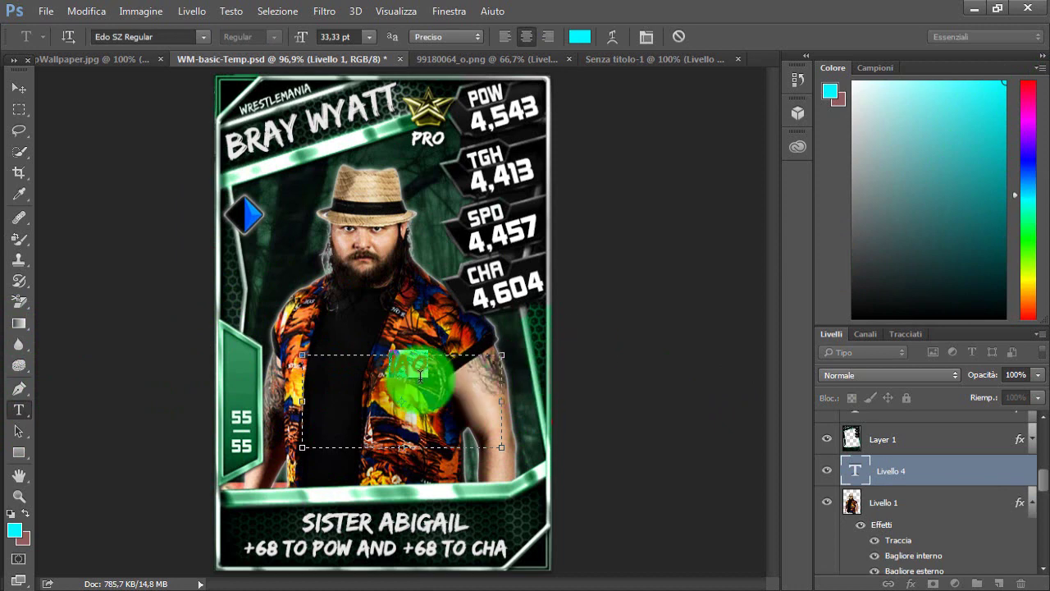
drag(429, 377, 350, 367)
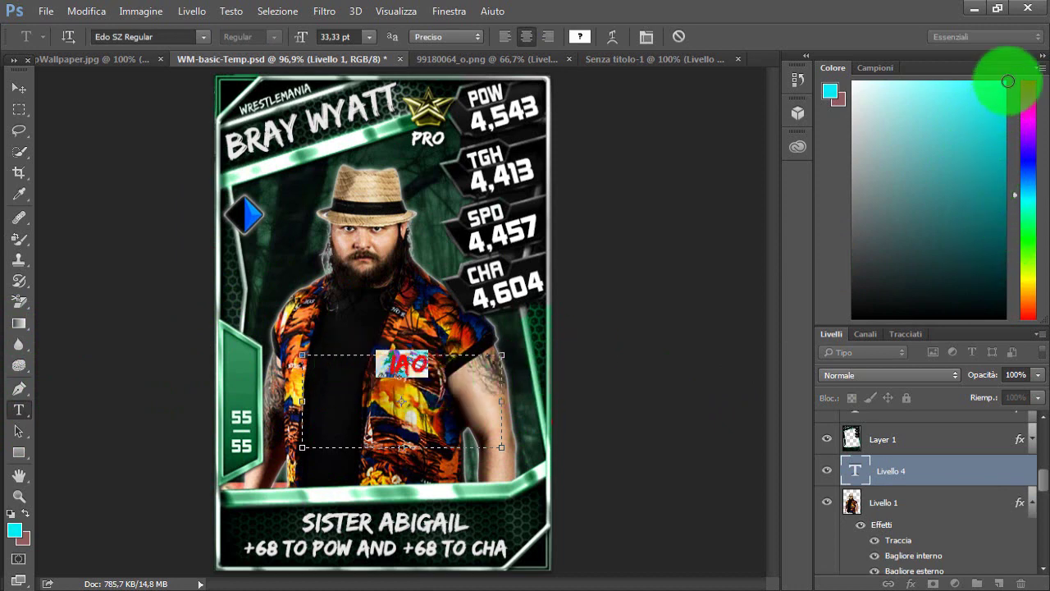
click(1009, 81)
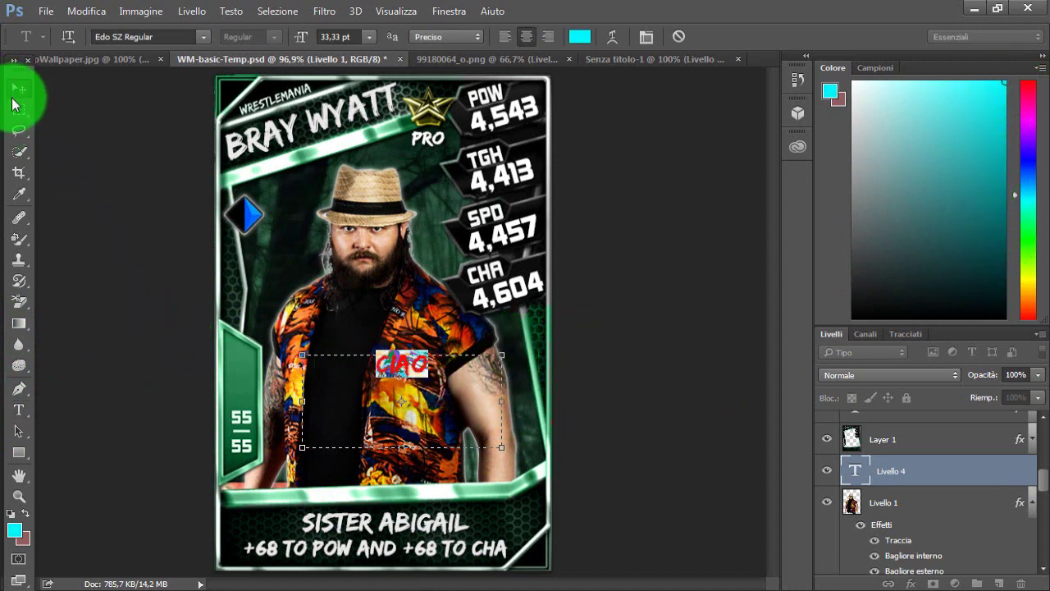
click(15, 94)
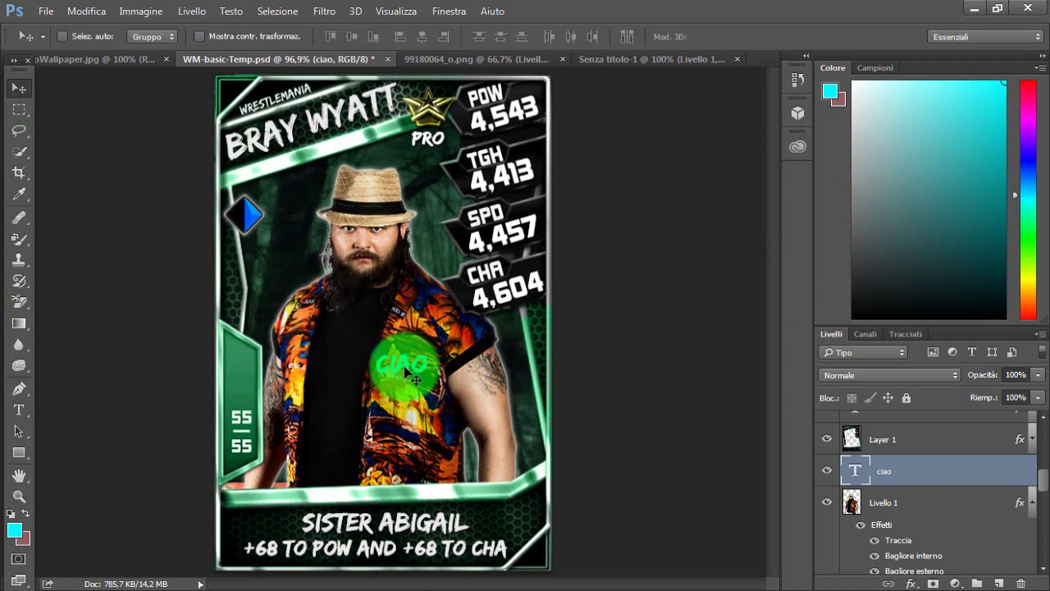
drag(406, 374, 296, 203)
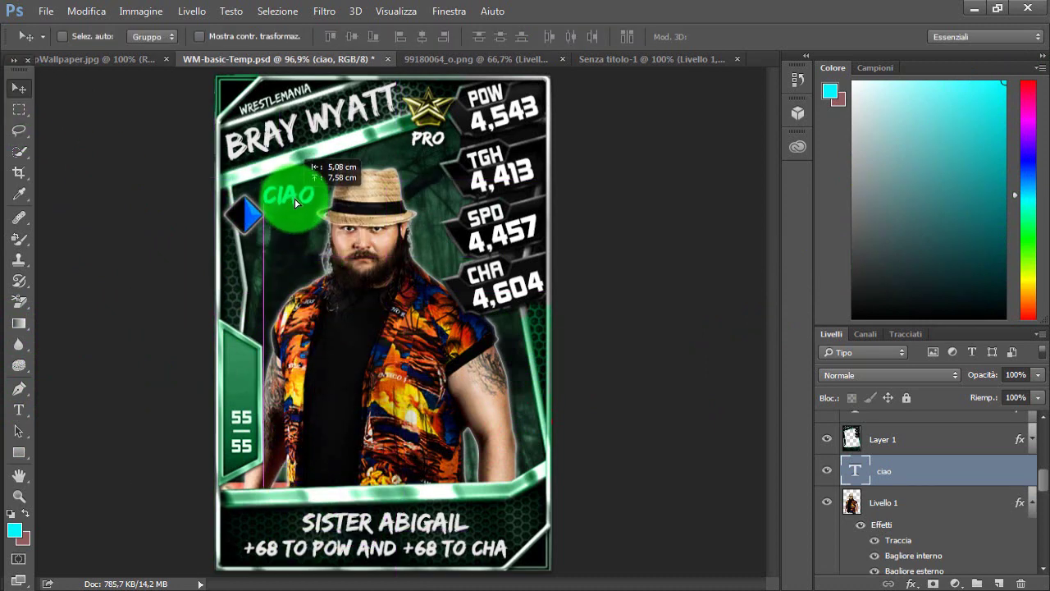
click(20, 430)
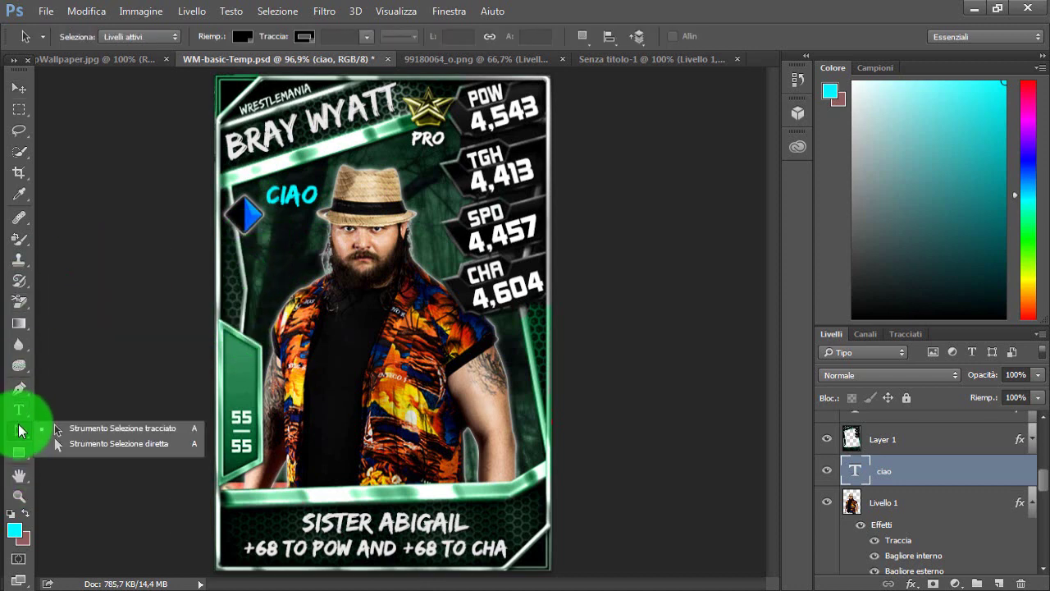
click(96, 432)
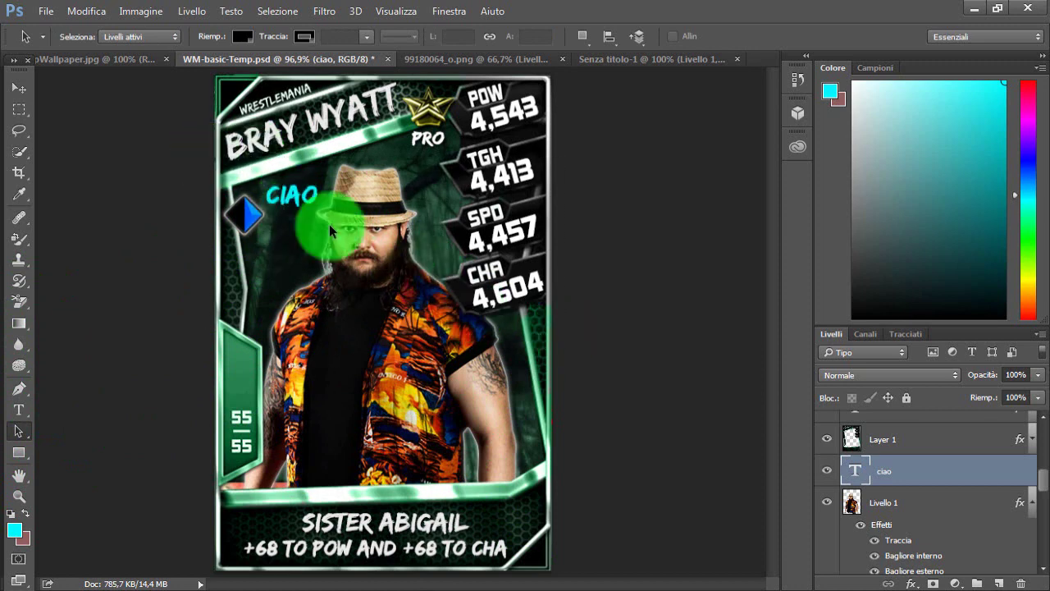
click(24, 414)
click(21, 431)
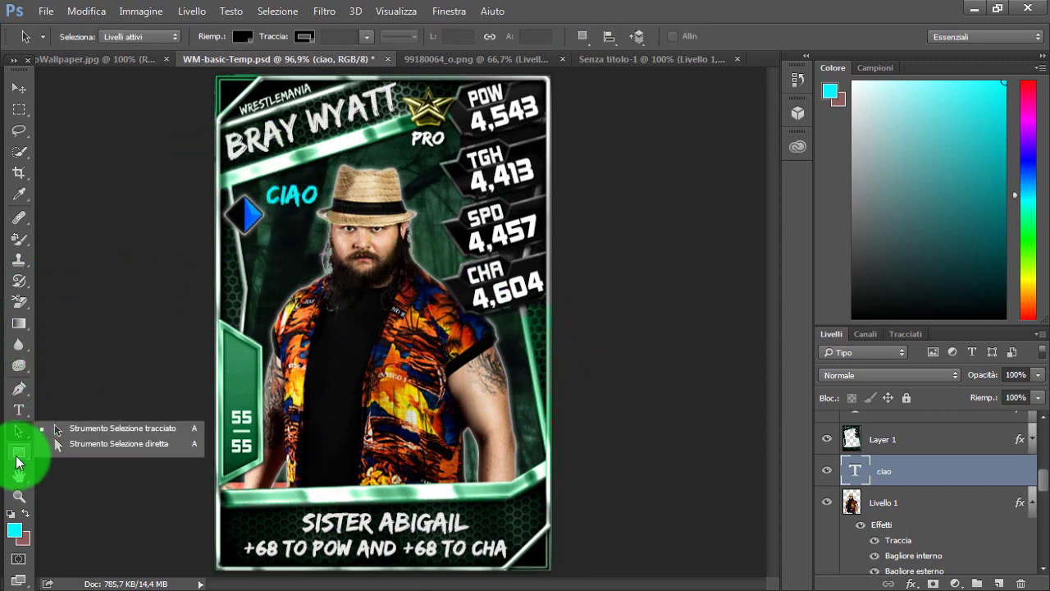
- Draw a cyan rectangle shape of about 332 by 222 px across the wrestler's torso
click(19, 452)
click(78, 450)
drag(247, 264, 510, 440)
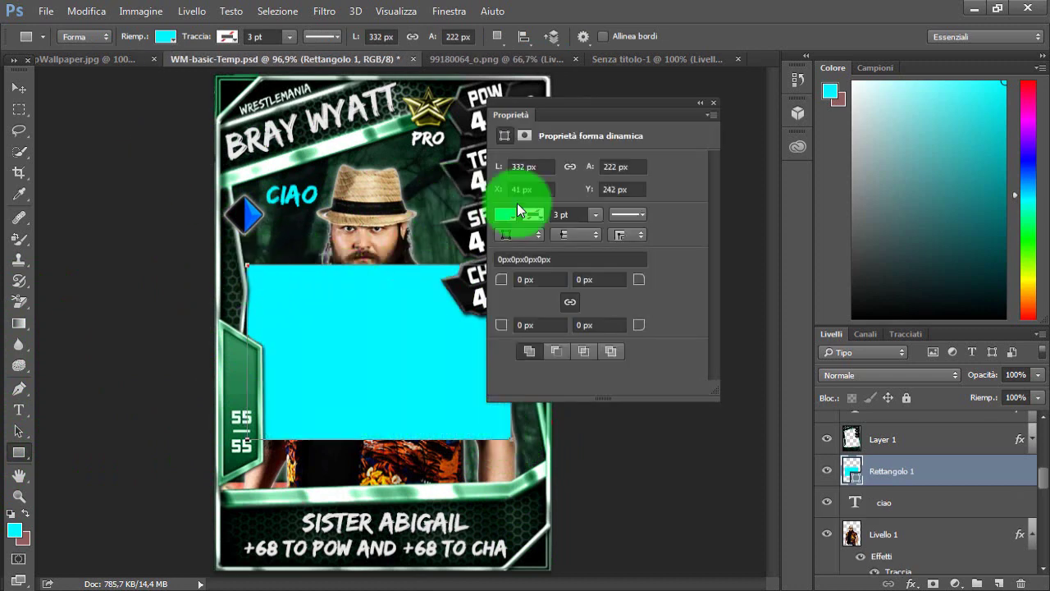
- Remove the rectangle's fill and give it a solid black stroke of 5,53 pt
click(515, 218)
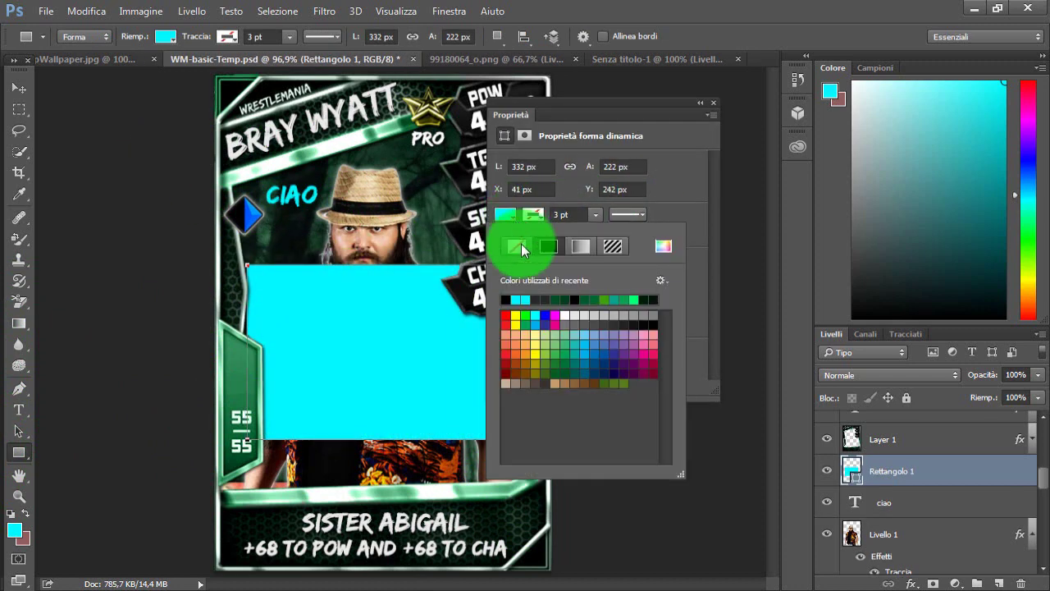
click(518, 246)
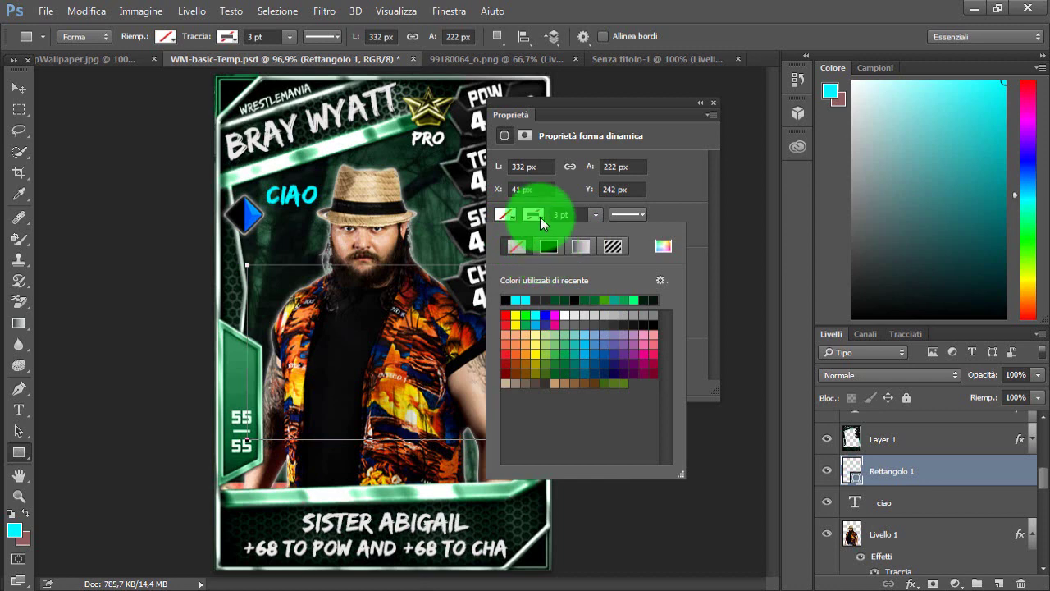
click(606, 229)
click(629, 215)
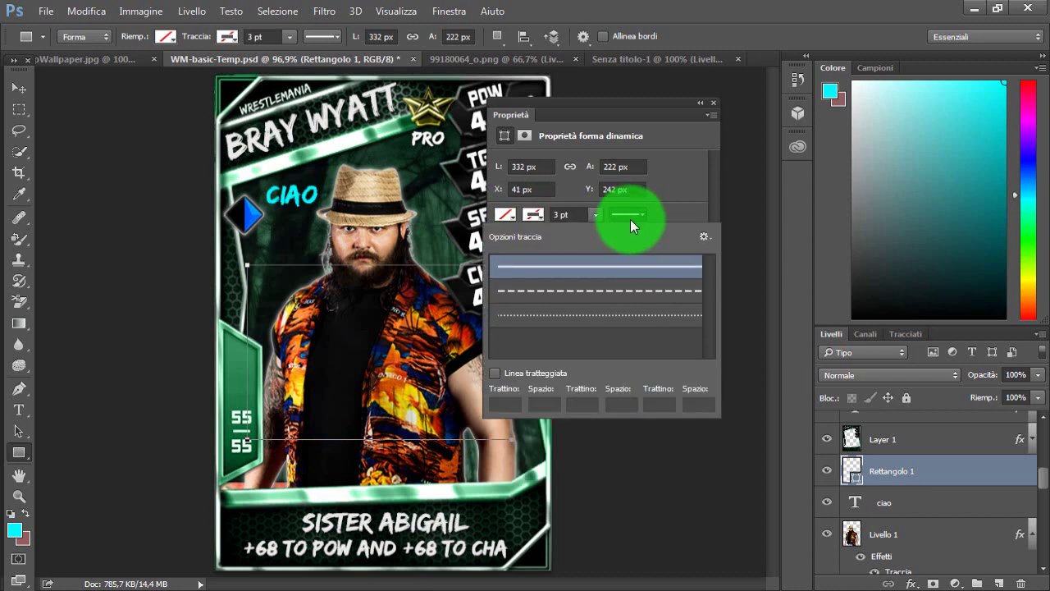
click(598, 217)
drag(617, 237, 600, 238)
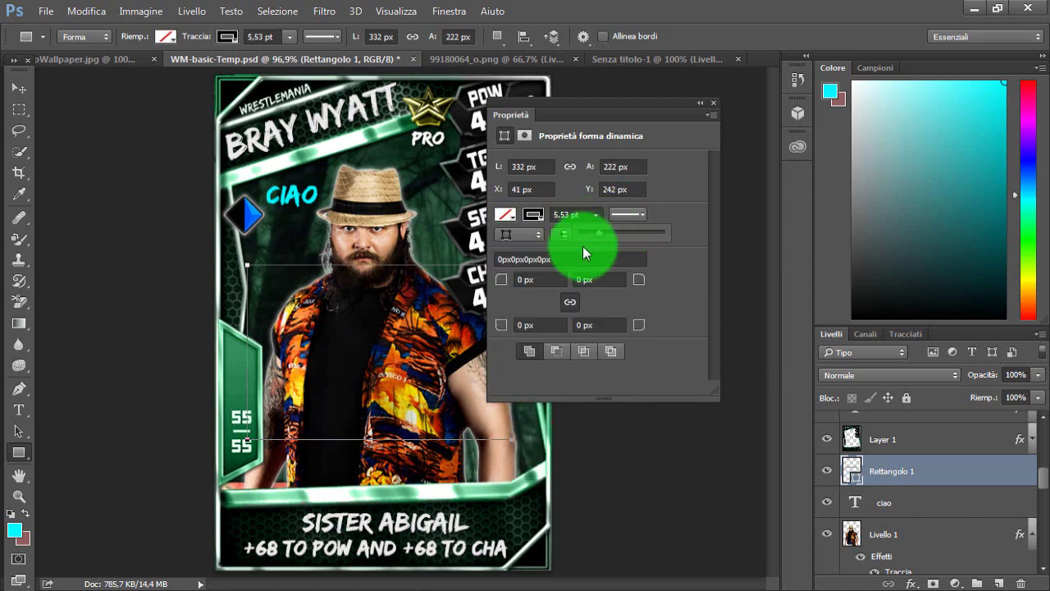
click(713, 103)
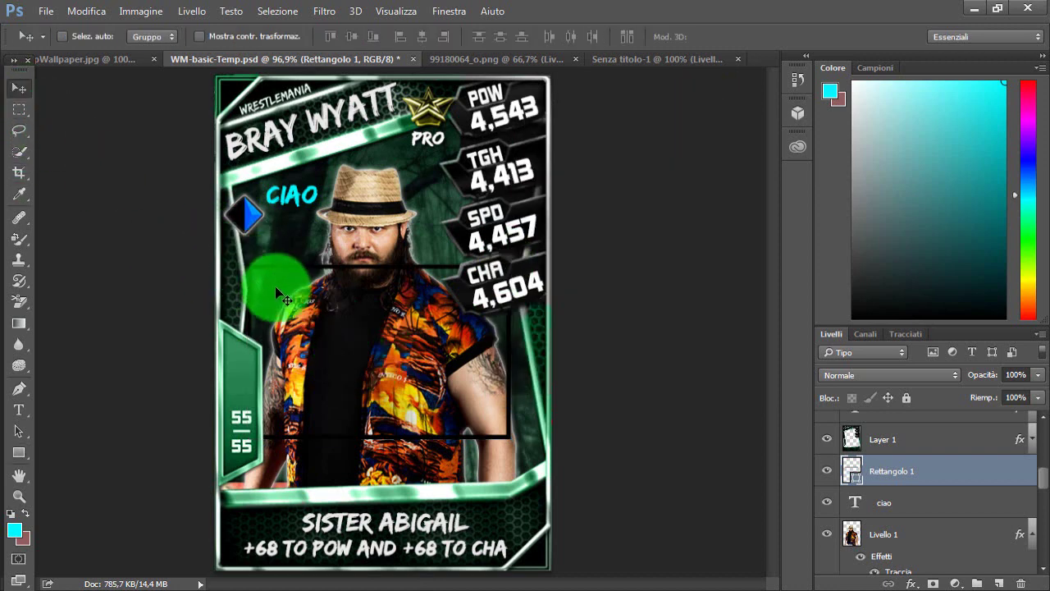
- Marquee-select the card's middle section, hide the rectangle shape layer, and clear the selection
drag(265, 343, 581, 507)
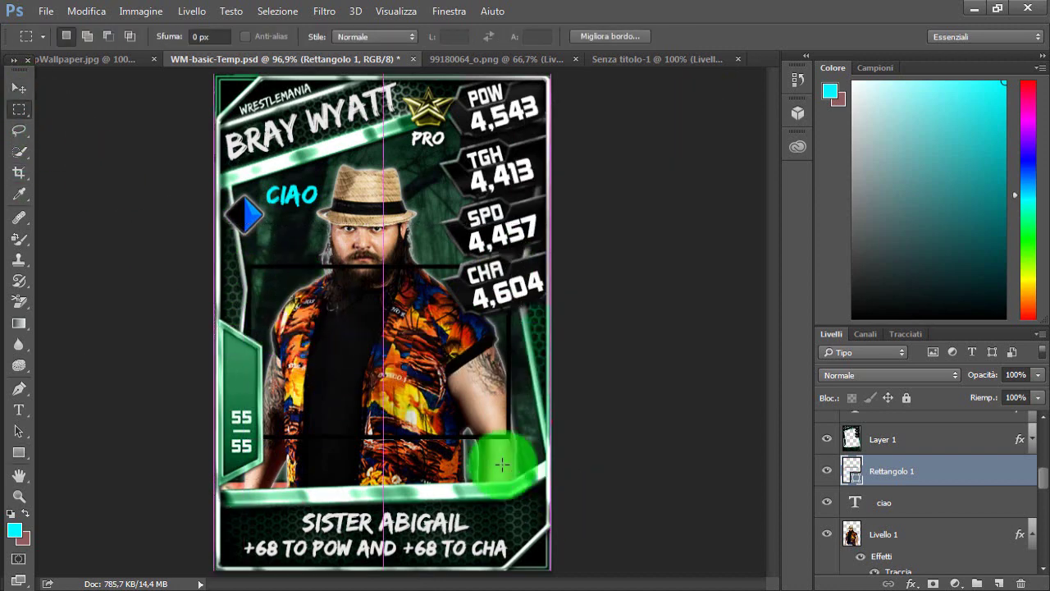
click(827, 471)
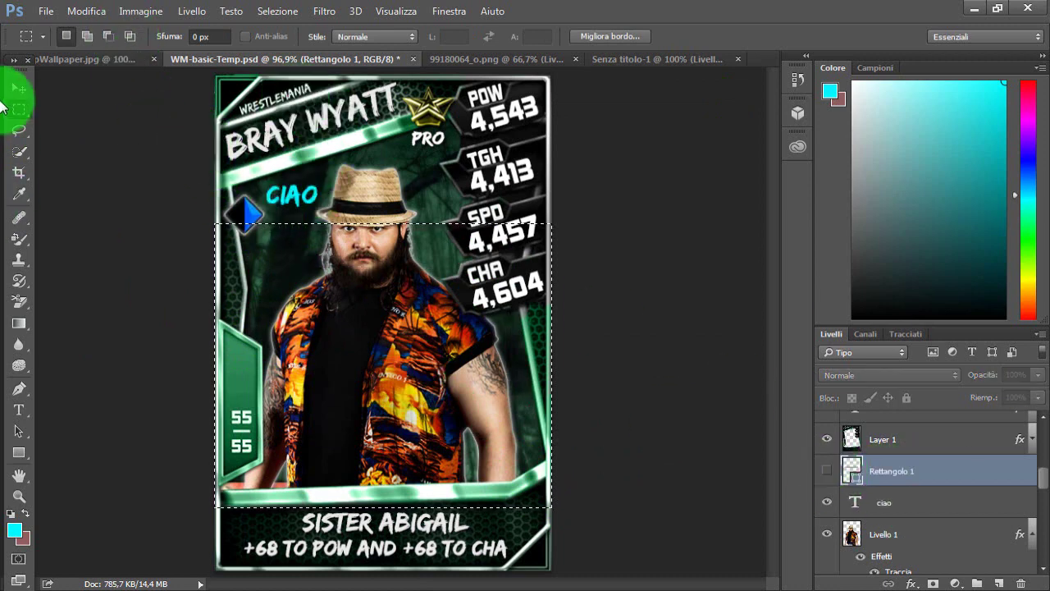
key(ctrl+d)
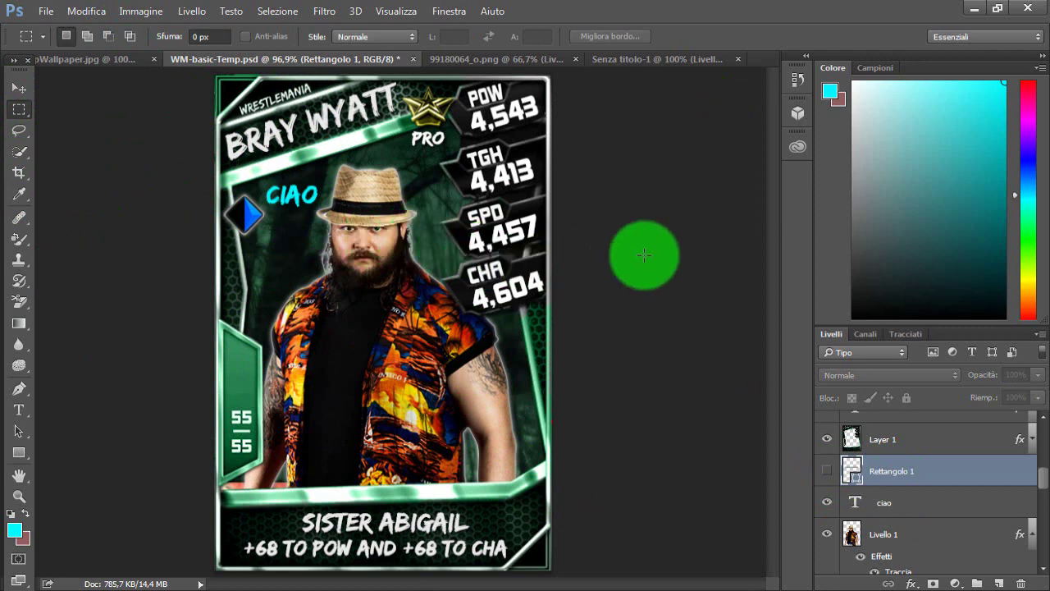
click(23, 176)
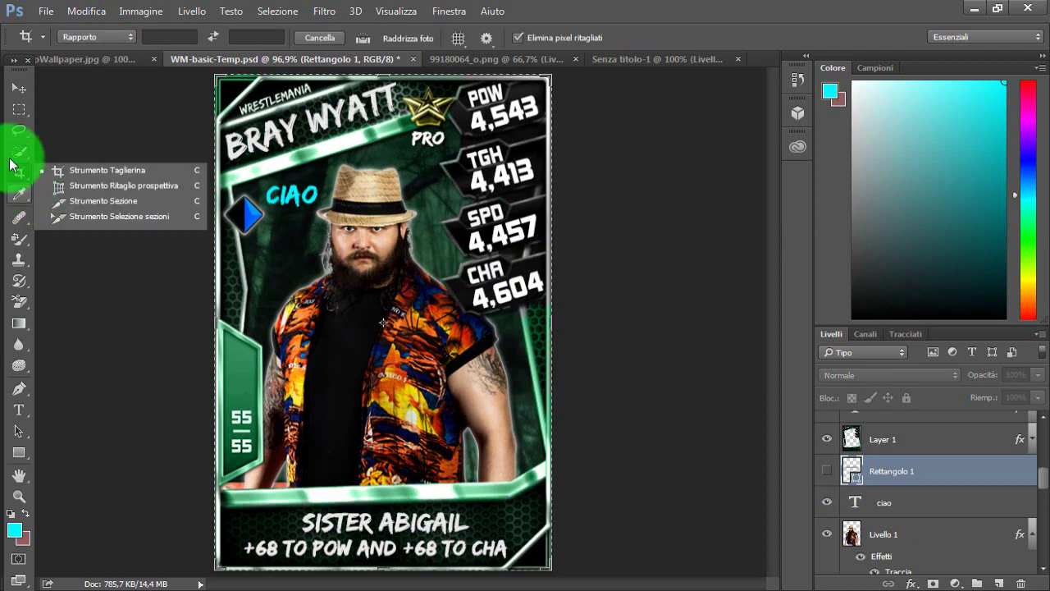
click(19, 109)
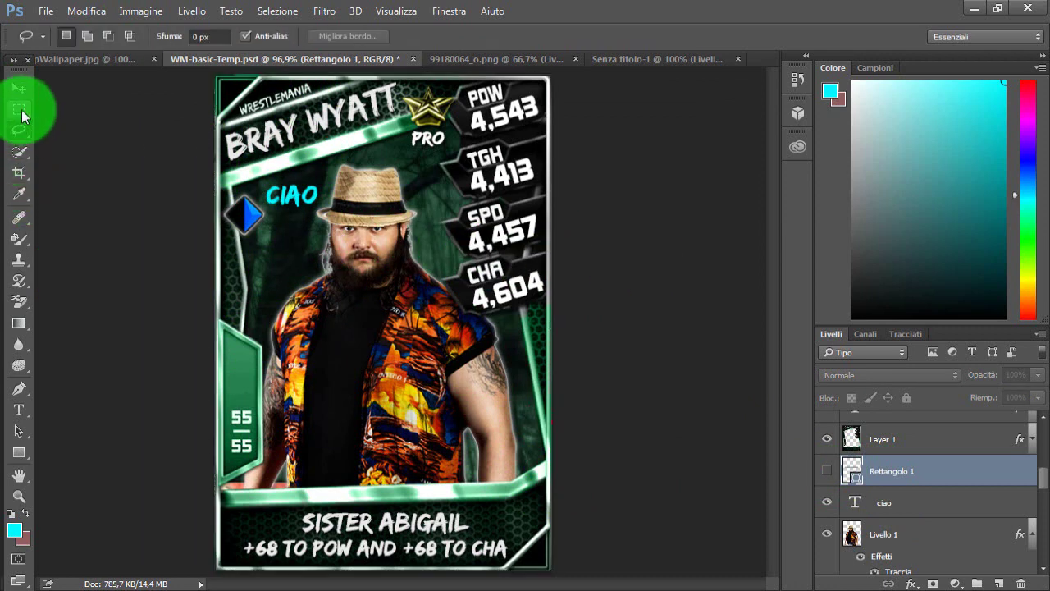
click(18, 305)
click(112, 310)
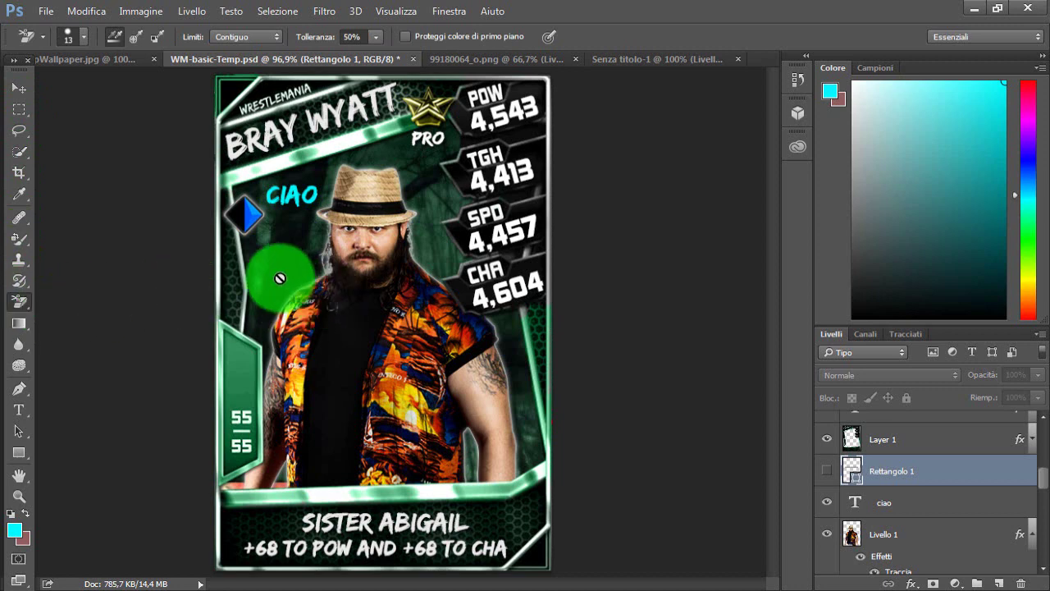
- Try to lasso a freehand area around CIAO on Layer 1 and move it, and undo the move
click(919, 440)
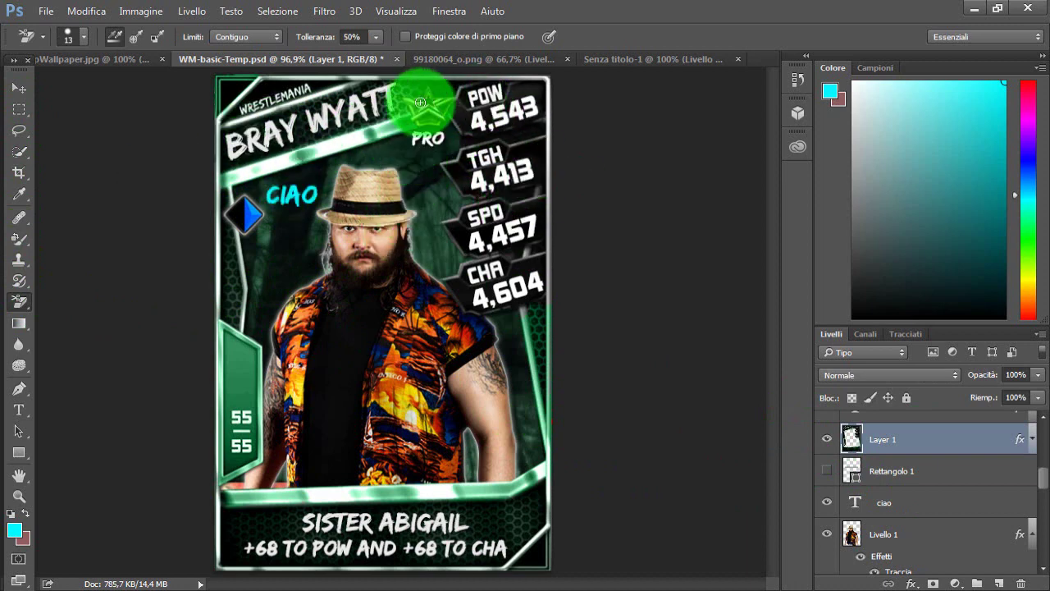
click(19, 130)
mouse_move(386, 200)
mouse_down()
mouse_move(329, 326)
mouse_move(365, 250)
mouse_up()
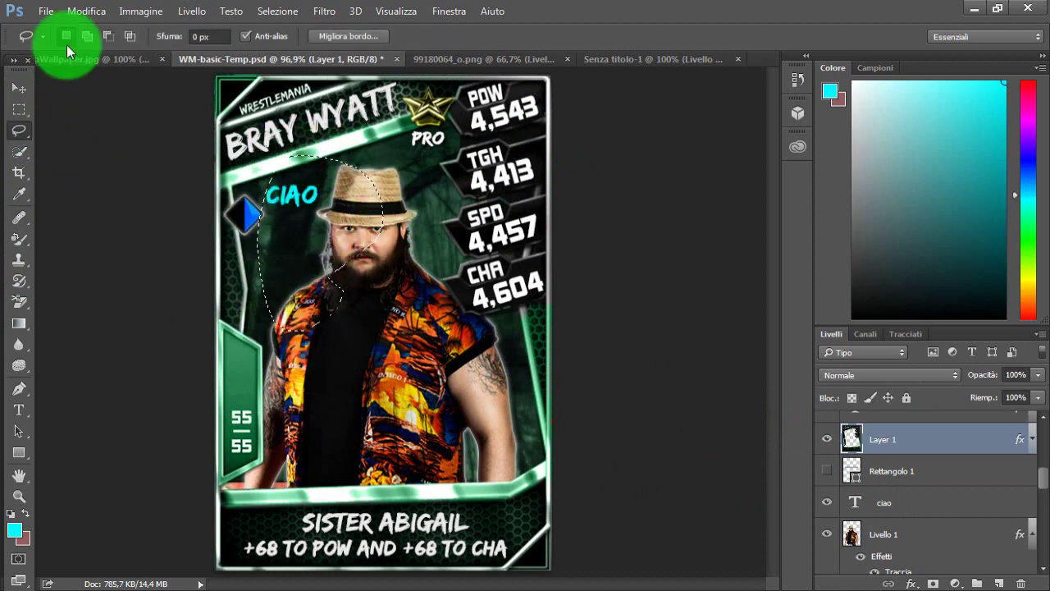
click(18, 92)
mouse_move(290, 218)
mouse_down()
mouse_move(690, 304)
mouse_move(415, 289)
mouse_up()
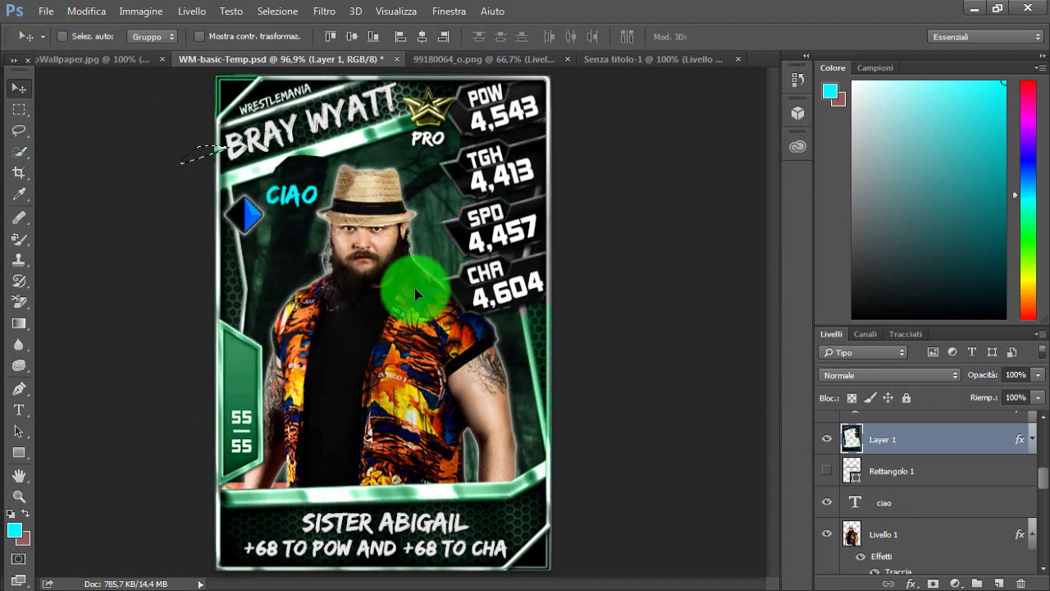
key(ctrl+alt+z)
key(ctrl+alt+z)
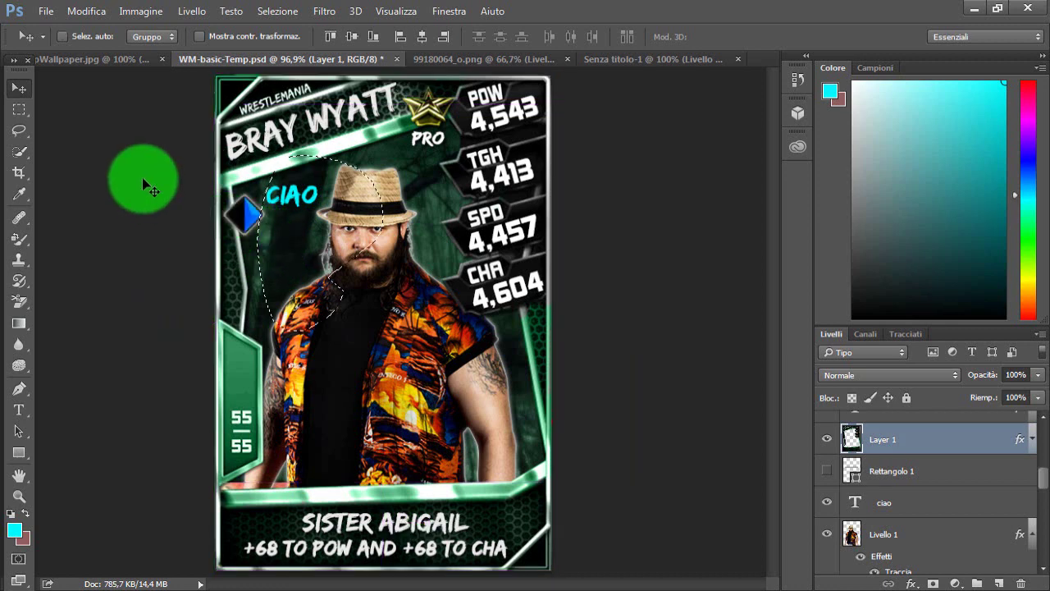
click(19, 110)
click(19, 133)
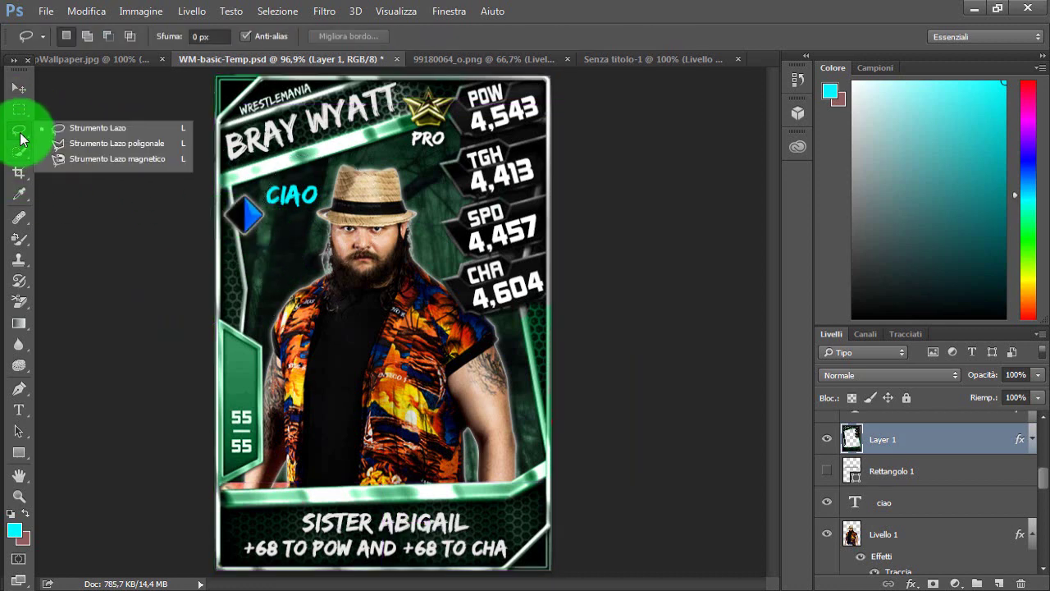
click(20, 152)
click(20, 173)
click(19, 193)
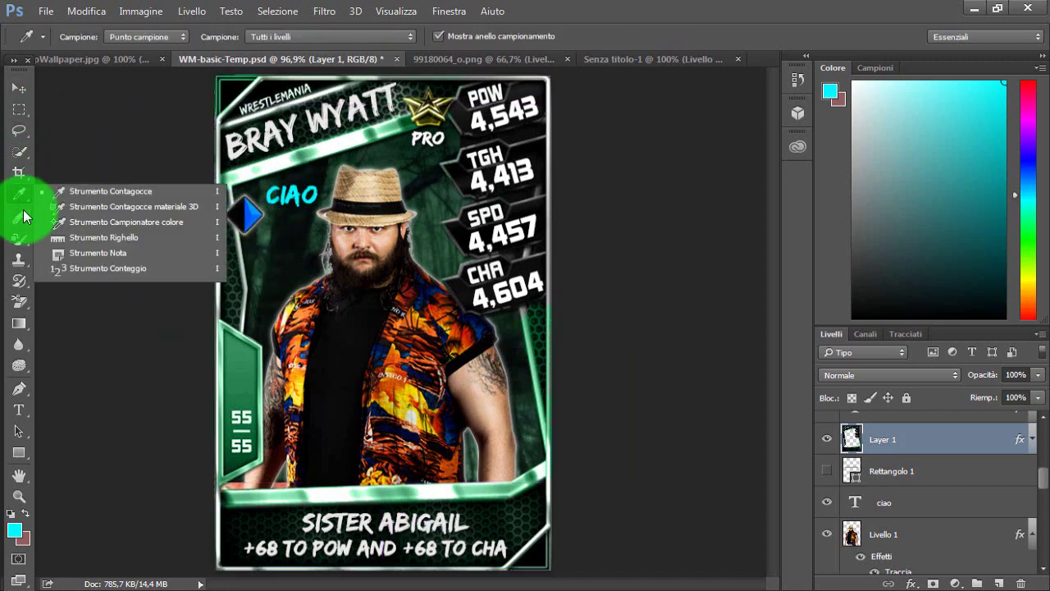
click(20, 217)
click(20, 238)
click(20, 218)
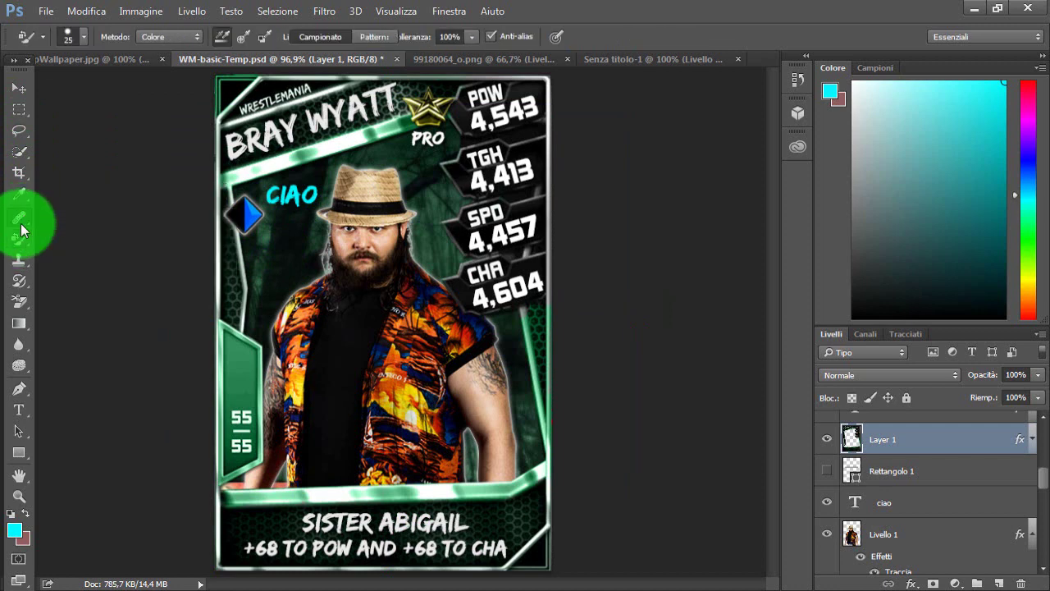
- Look over the healing brush, clone stamp, history brush and eraser tools, ending with the Gradient tool active
drag(107, 251, 23, 270)
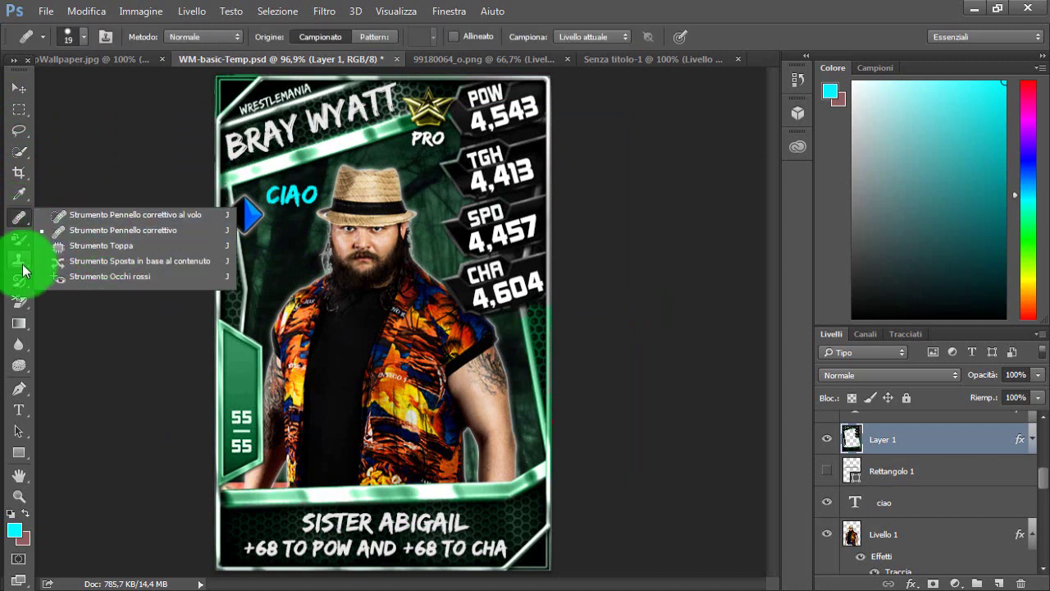
click(14, 263)
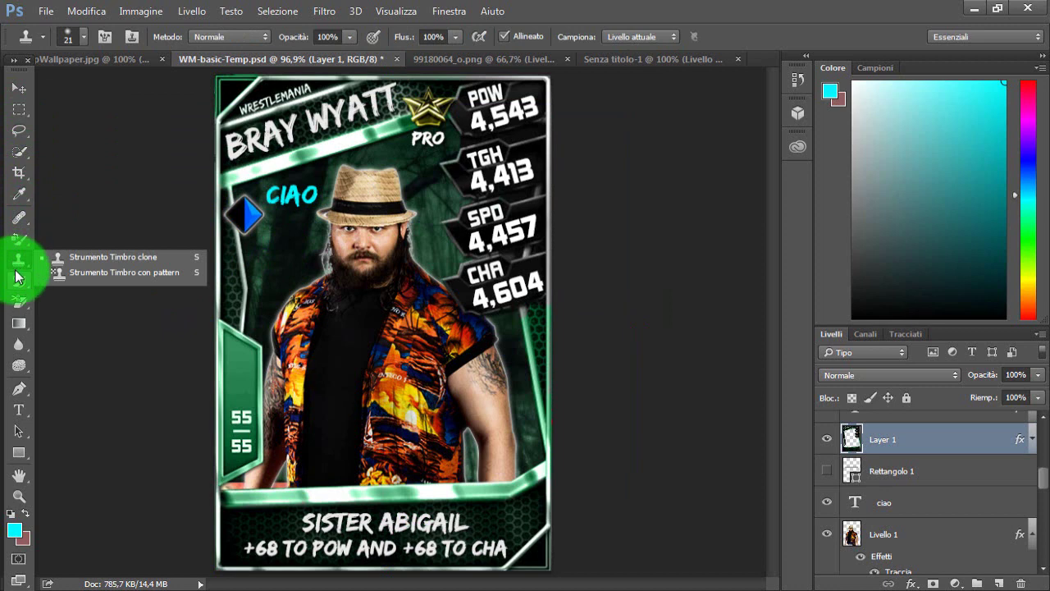
click(22, 281)
click(19, 302)
click(21, 327)
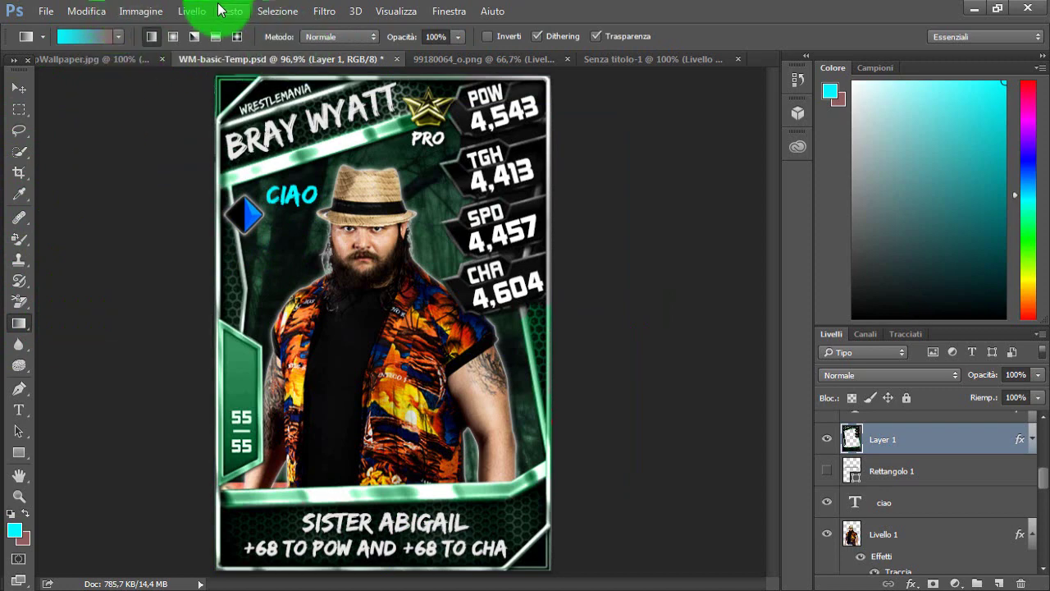
click(141, 11)
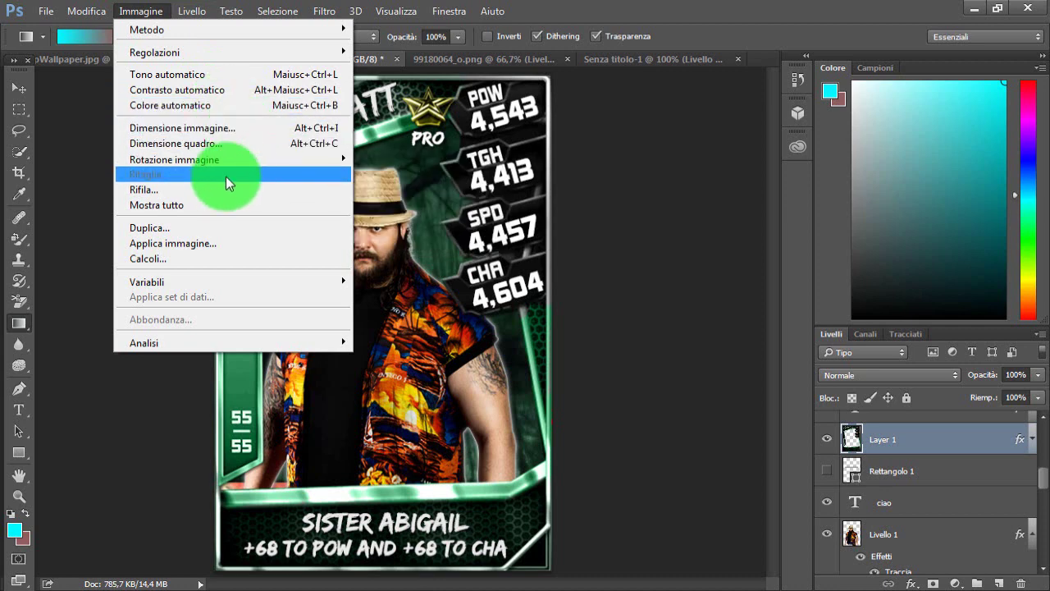
mouse_move(229, 168)
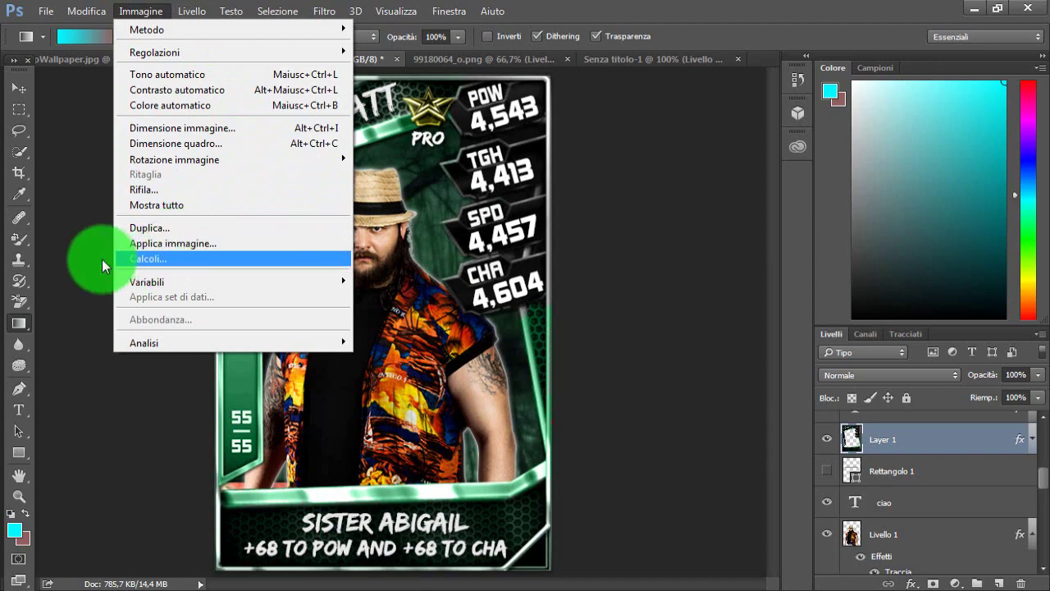
click(101, 259)
click(187, 11)
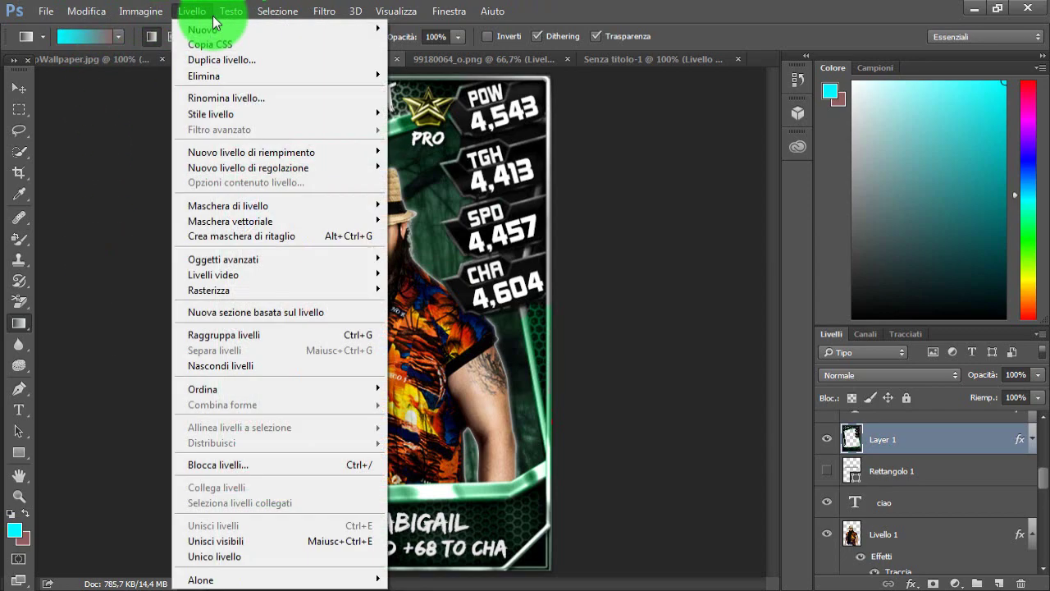
click(231, 12)
click(263, 12)
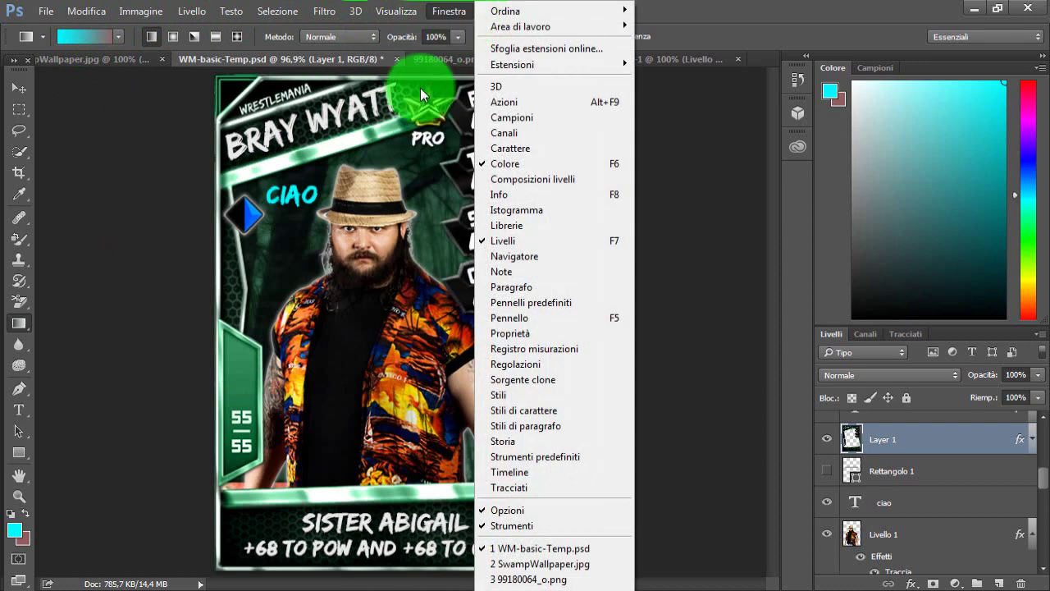
click(143, 288)
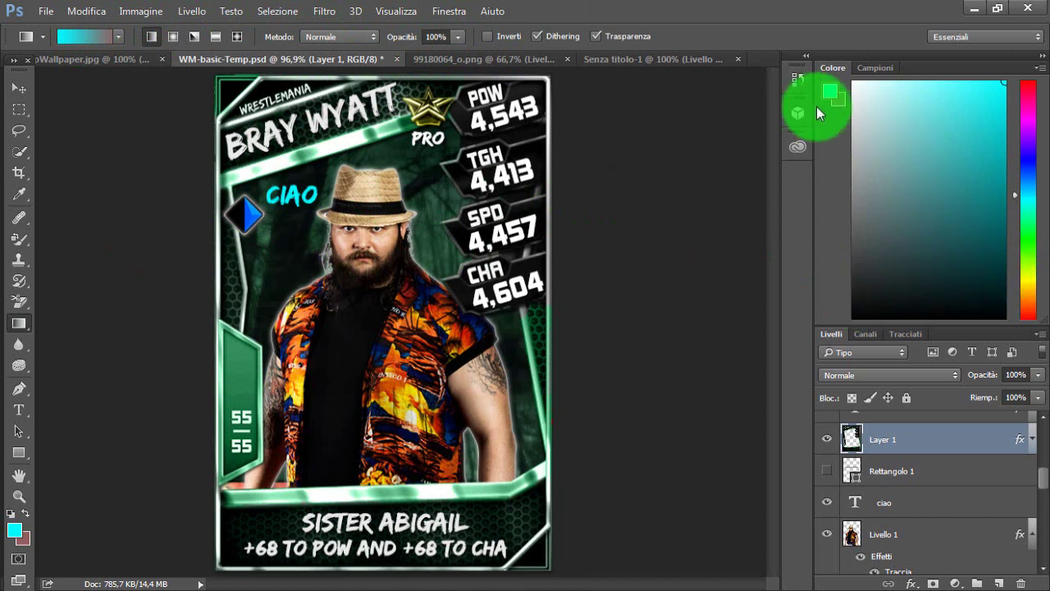
- Close 99180064_o.png, Senza titolo-1 and WM-basic-Temp.psd without saving, keeping only the swamp wallpaper open
click(527, 61)
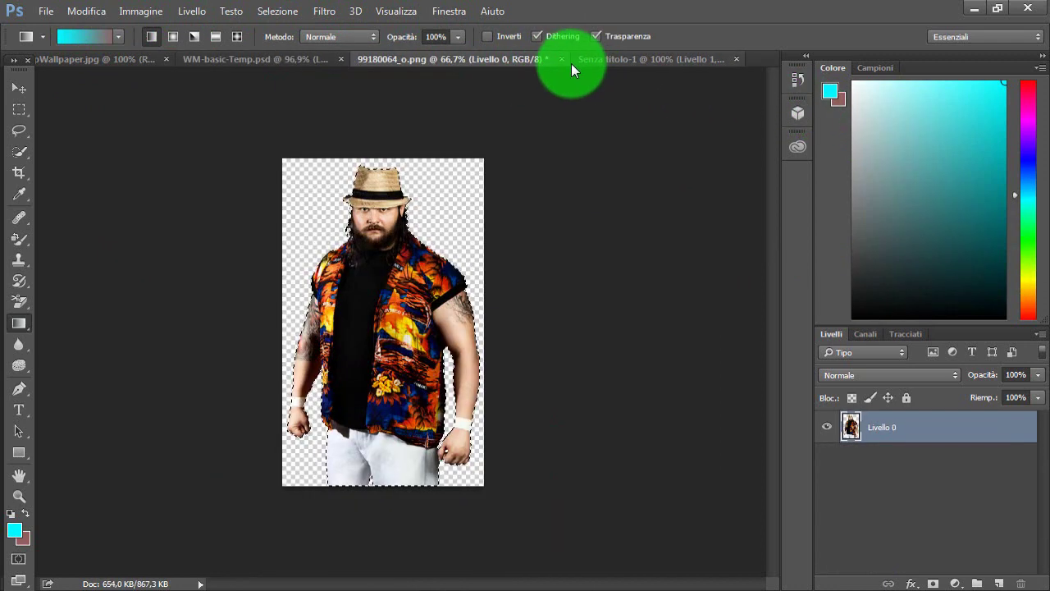
click(565, 61)
click(554, 234)
click(550, 60)
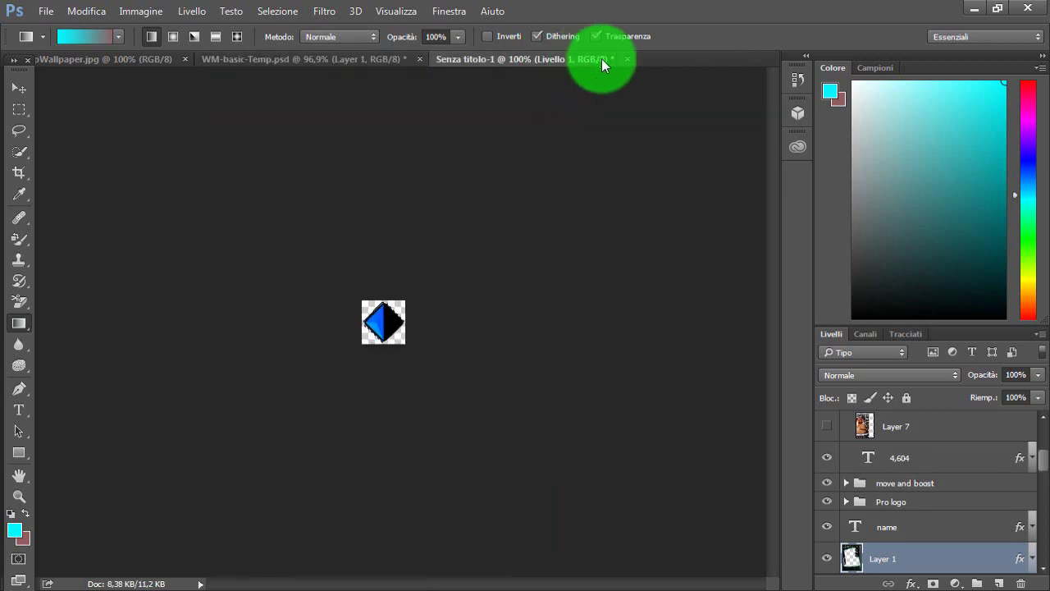
click(627, 61)
click(571, 236)
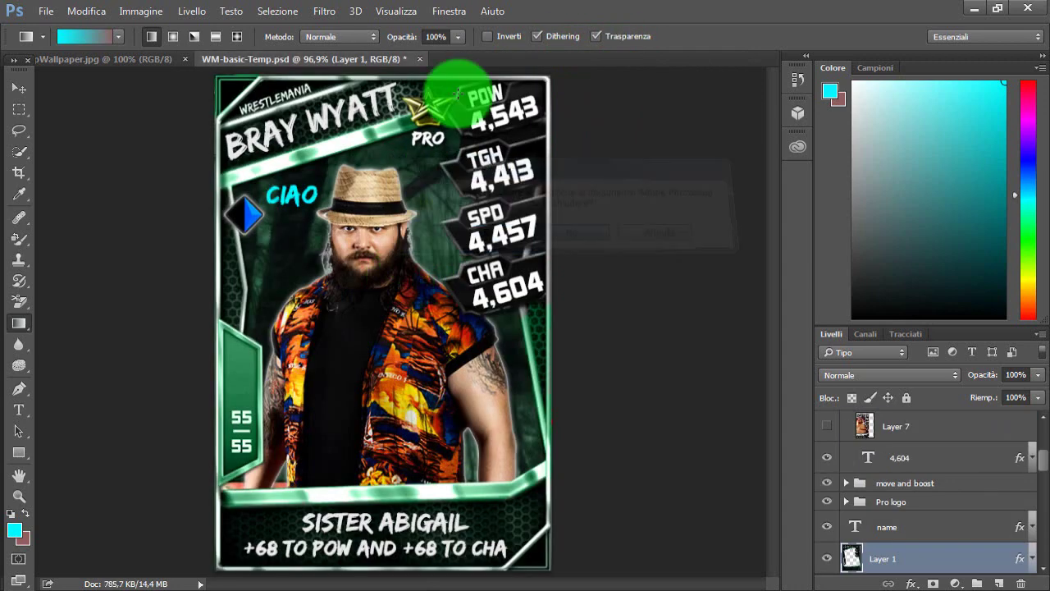
click(422, 61)
click(577, 233)
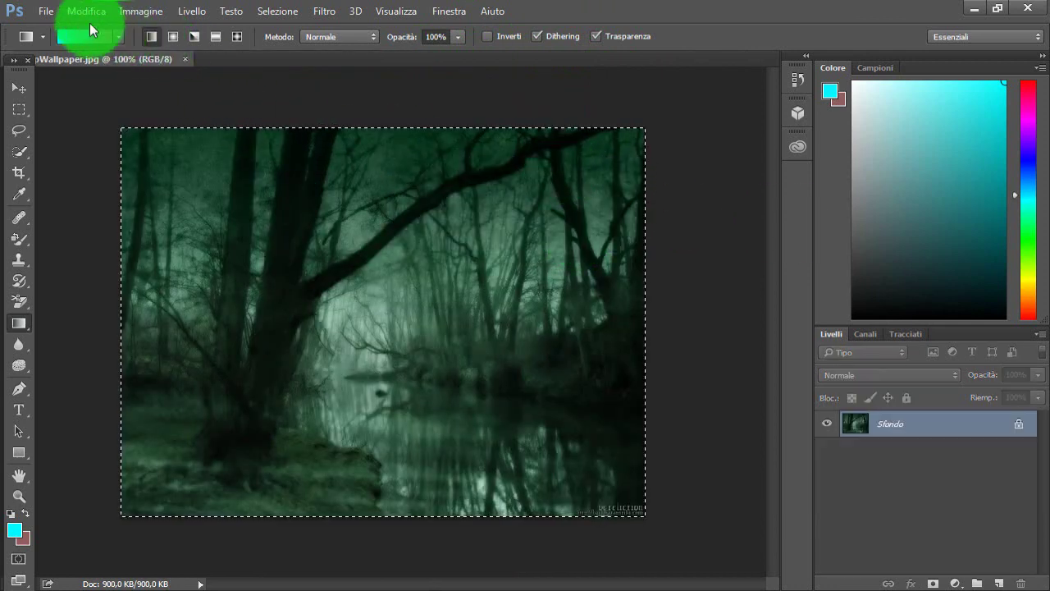
click(46, 18)
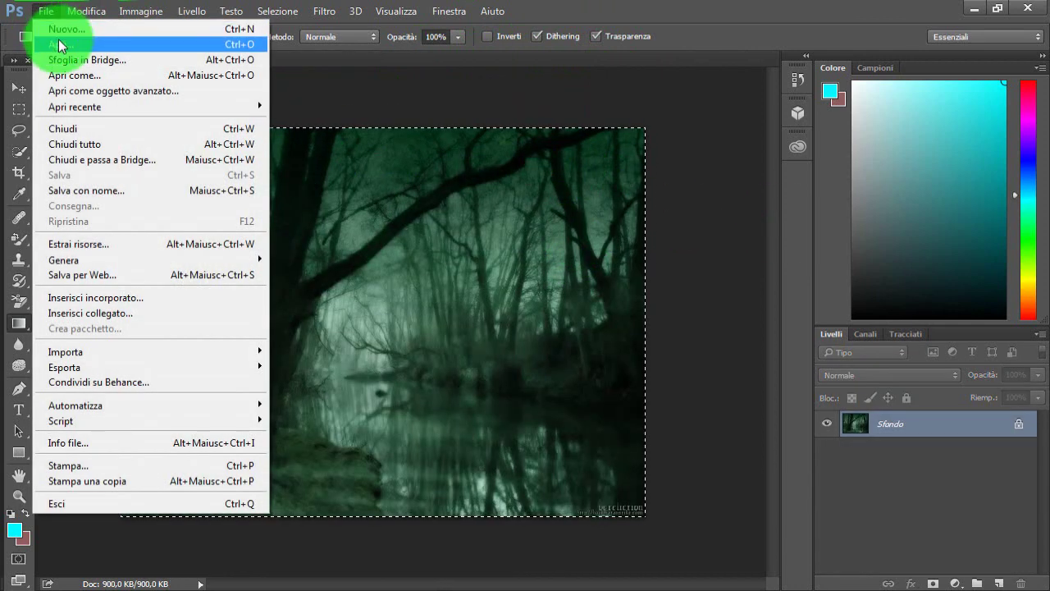
click(130, 45)
click(506, 11)
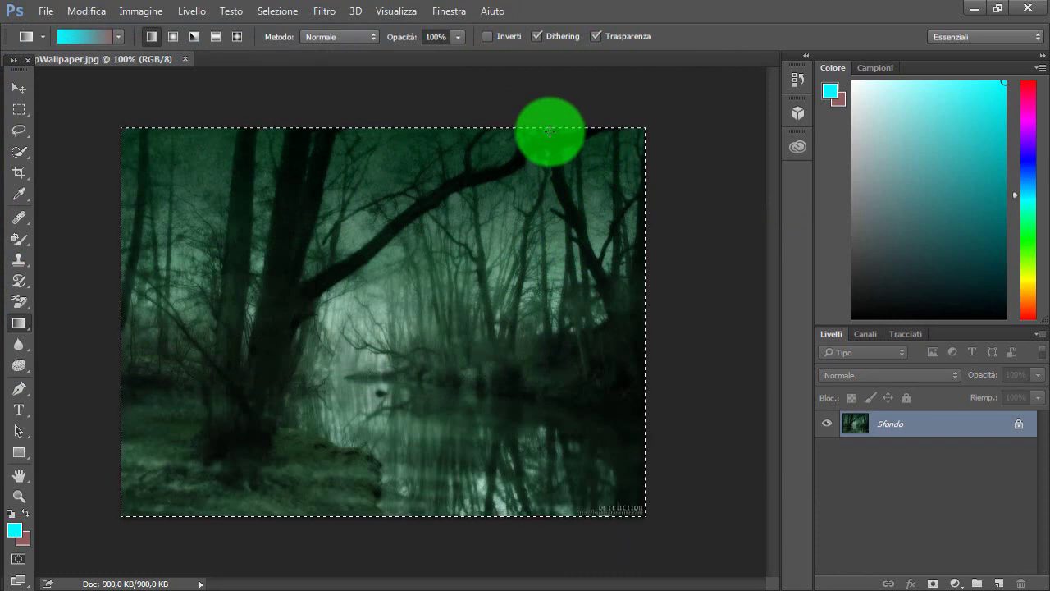
- Clear the selection around the swamp wallpaper using the Rectangular Marquee tool
click(19, 108)
click(58, 122)
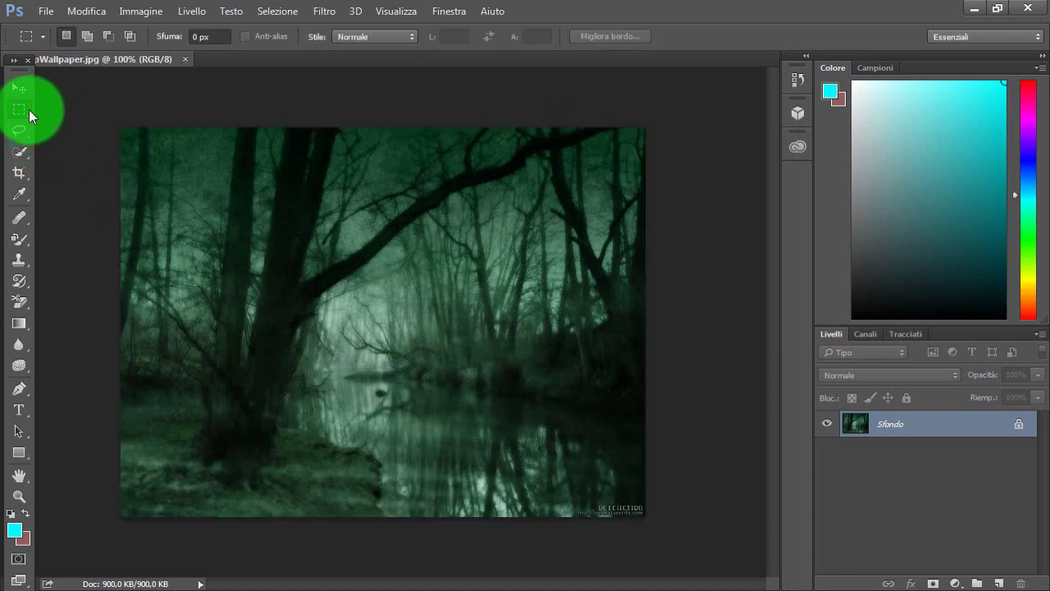